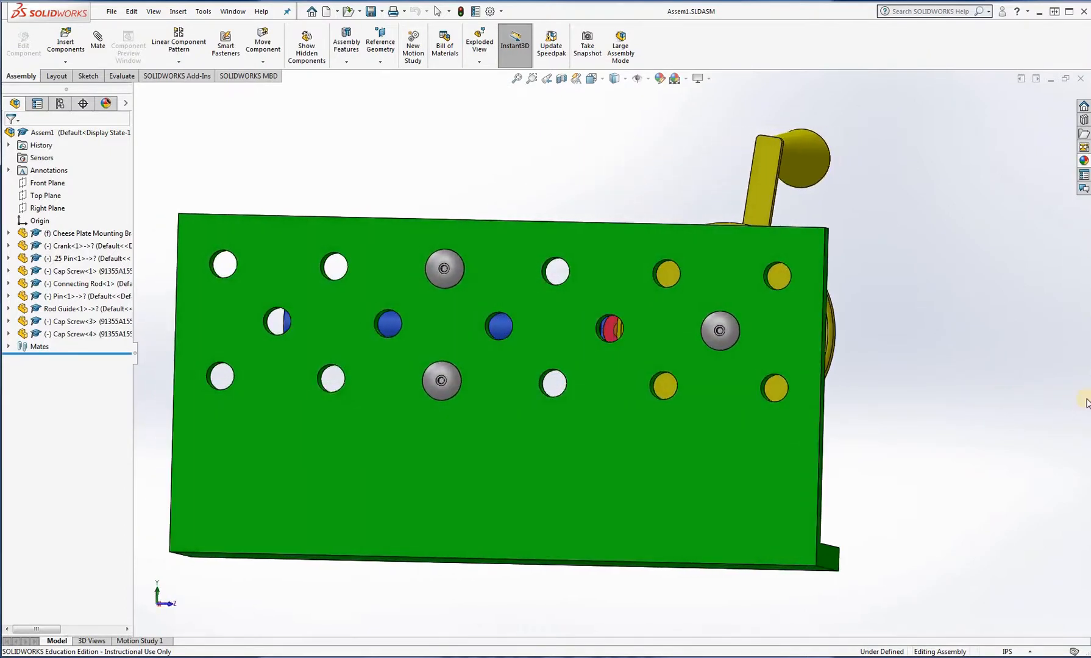
- Turn the crank handle on the finished assembly to examine how the connecting rod and blue pin move
{"action": "middle_click_drag", "start_coordinate": [313, 235], "coordinate": [518, 201]}
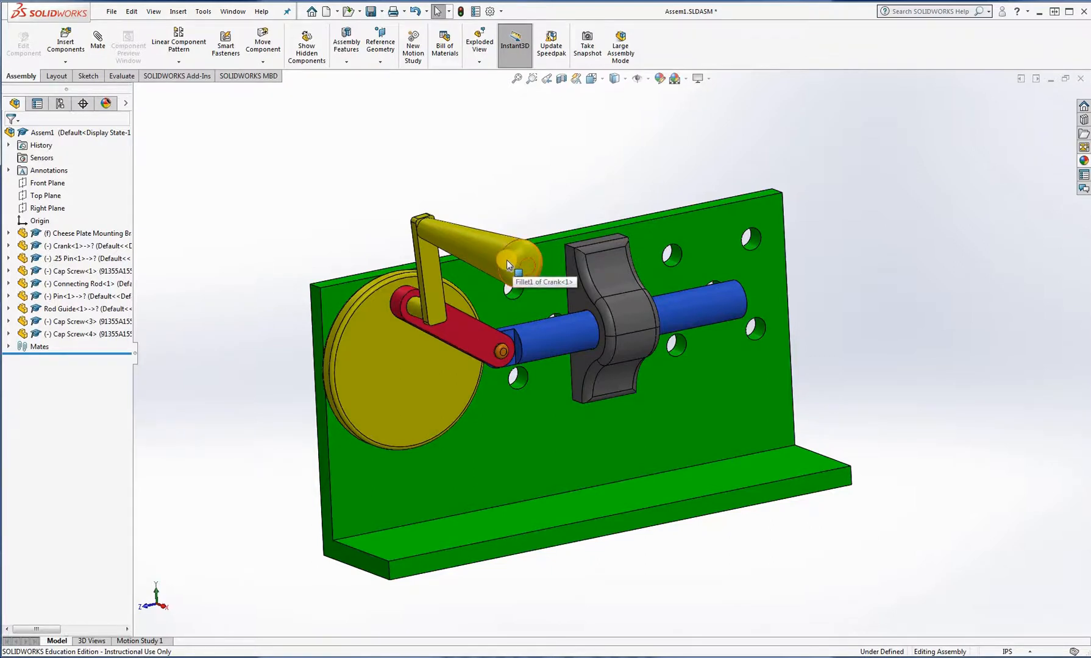
{"action": "left_click_drag", "start_coordinate": [506, 260], "coordinate": [585, 173]}
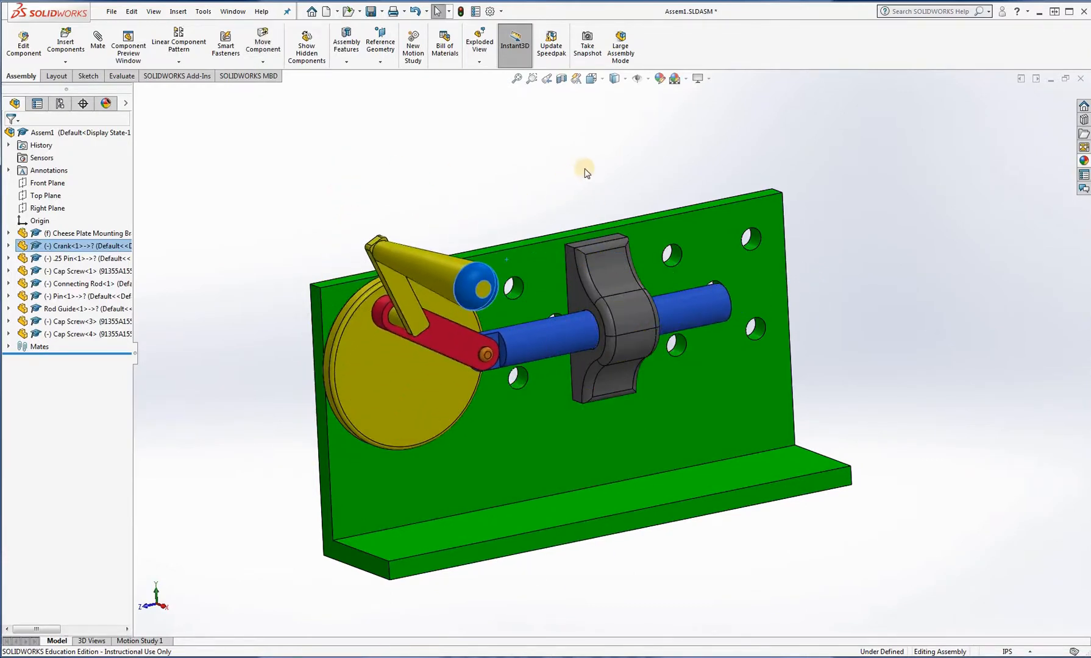
{"action": "left_click", "coordinate": [597, 157]}
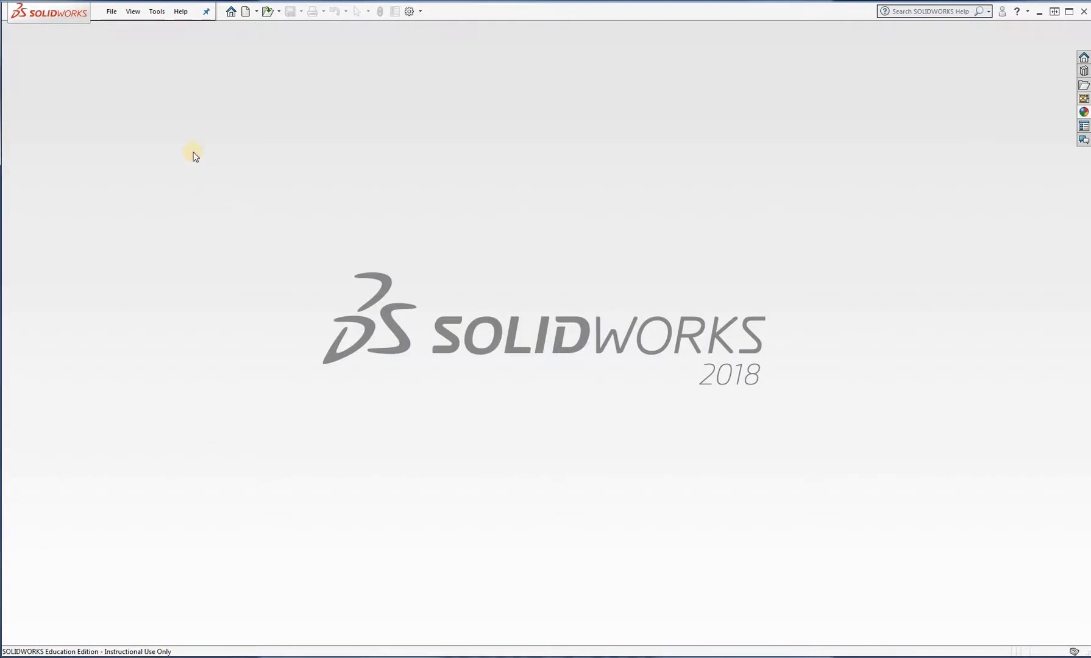
- Create a new document from the Assembly template and place the Cheese Plate Mounting Bracket at the assembly origin
{"action": "left_click", "coordinate": [111, 13]}
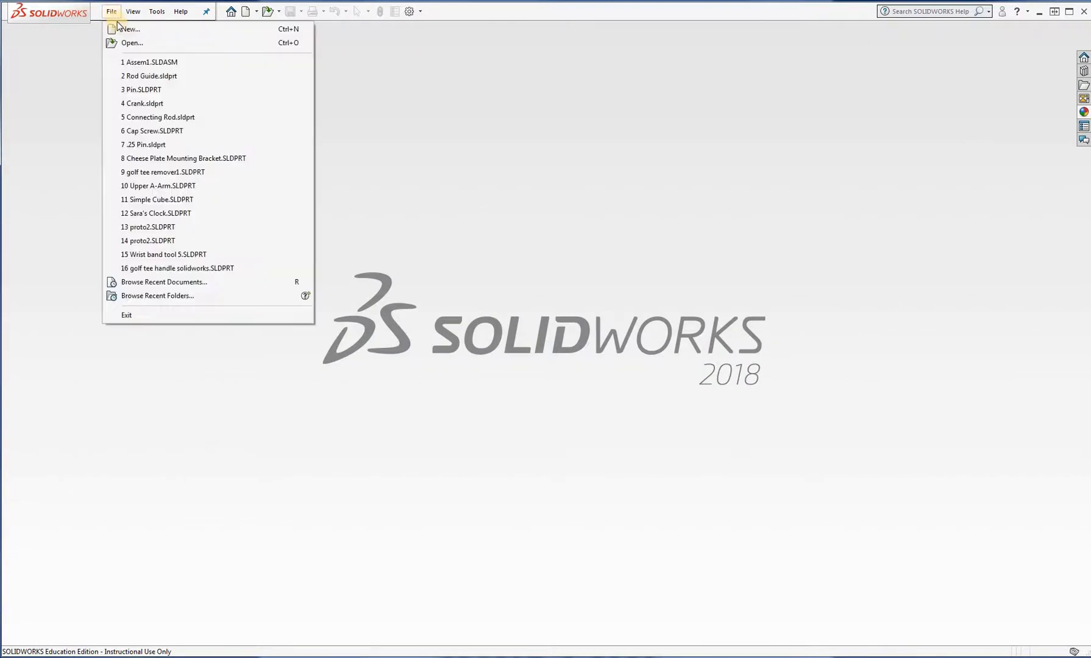
{"action": "left_click", "coordinate": [128, 28]}
{"action": "left_click", "coordinate": [471, 209]}
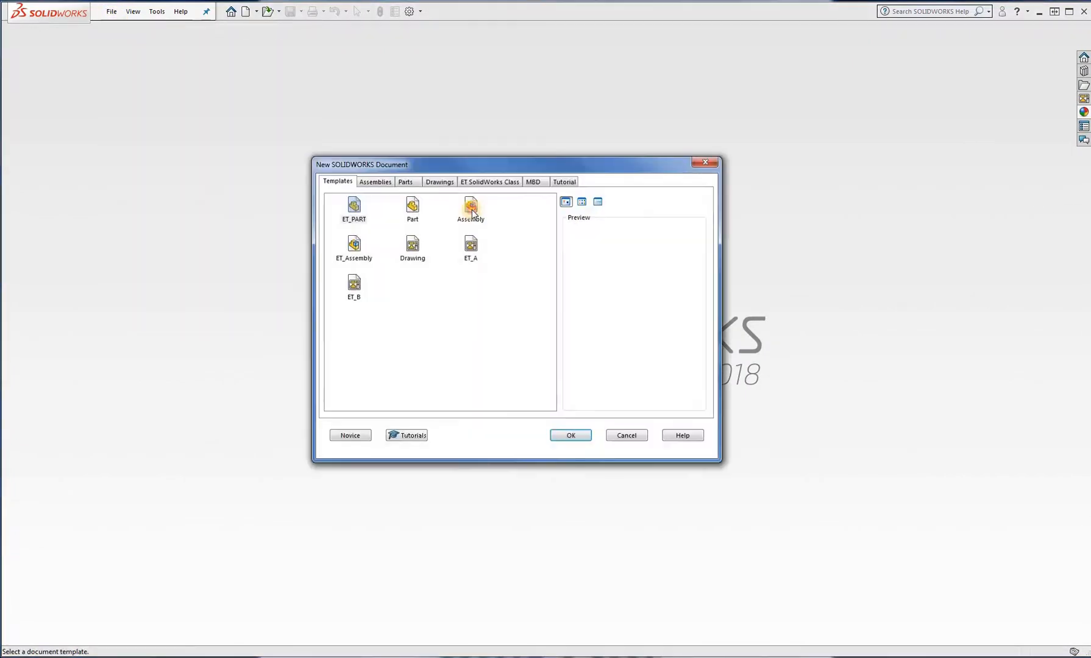
{"action": "left_click", "coordinate": [566, 436]}
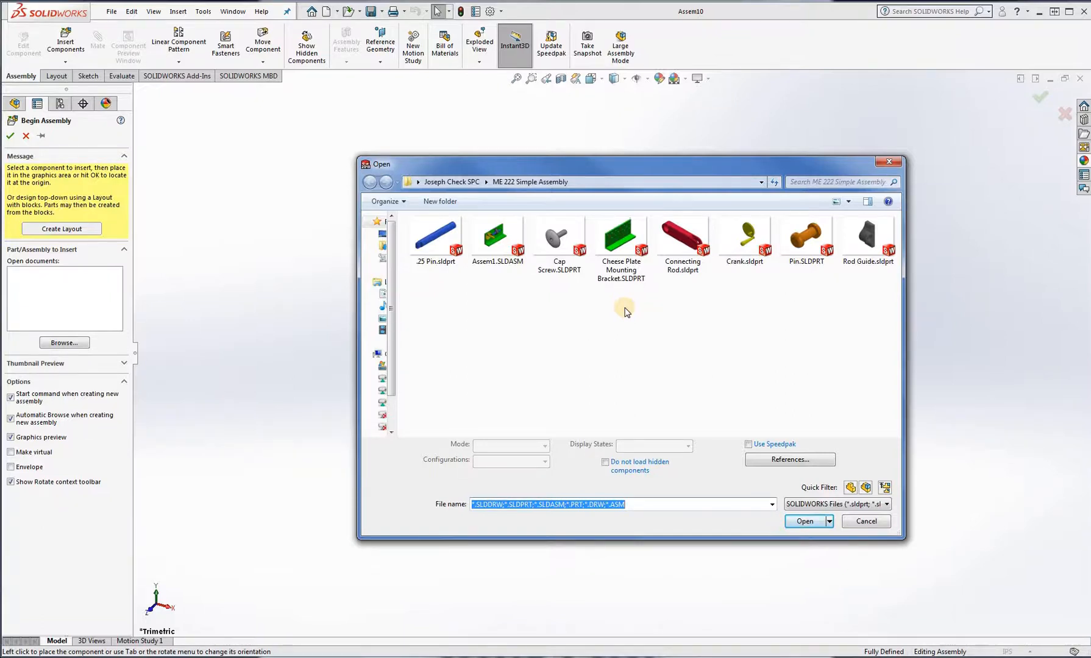
{"action": "left_click", "coordinate": [618, 243]}
{"action": "left_click", "coordinate": [806, 514]}
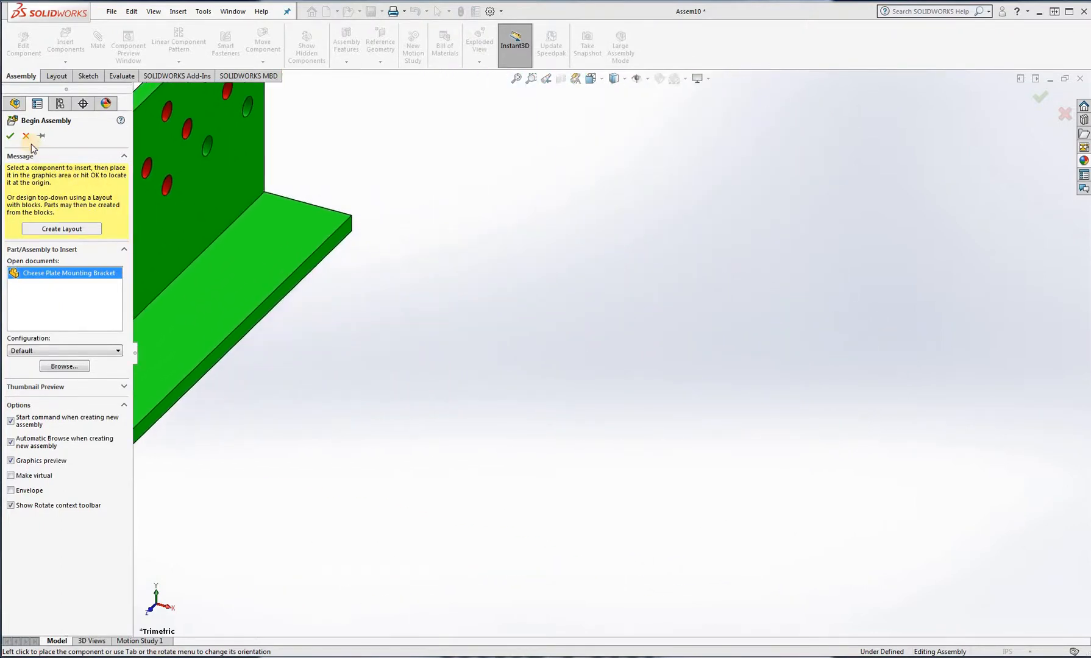
{"action": "left_click", "coordinate": [10, 136]}
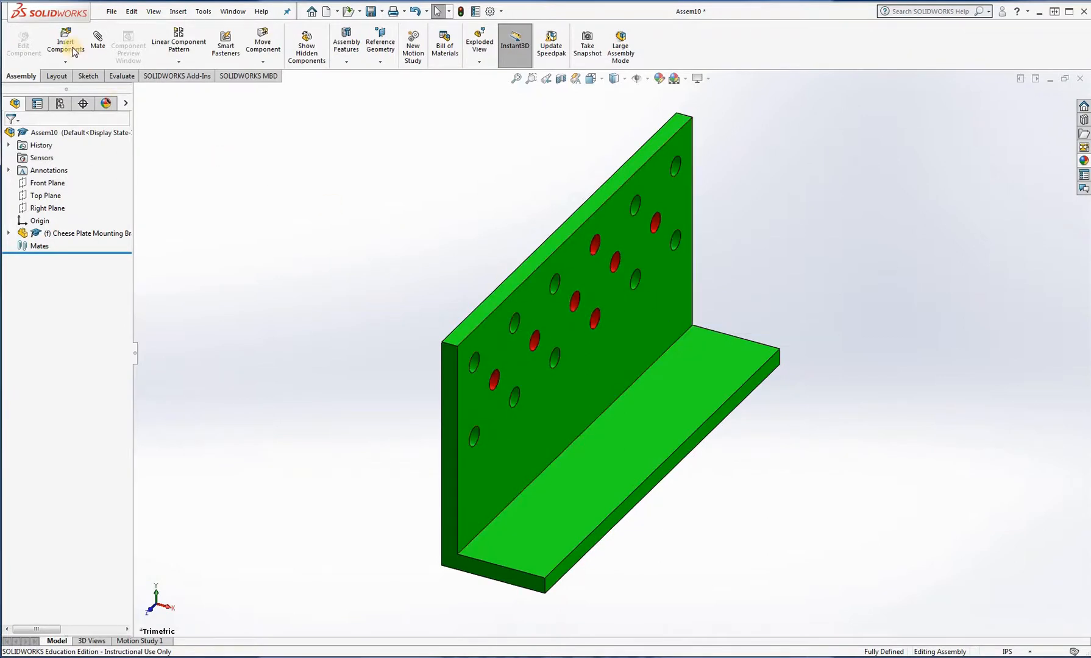
- Load the .25 Pin, Cap Screw, Connecting Rod, Crank, Pin and Rod Guide parts together for insertion into the assembly
{"action": "left_click", "coordinate": [65, 45]}
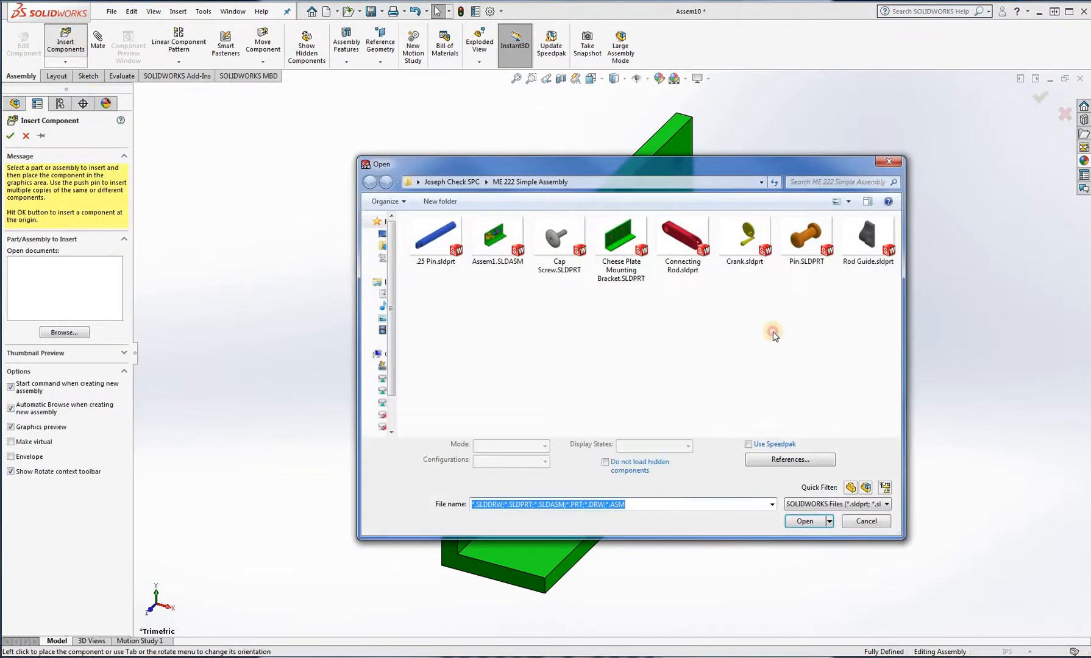
{"action": "left_click", "coordinate": [868, 239]}
{"action": "left_click", "coordinate": [805, 238], "text": "shift"}
{"action": "left_click", "coordinate": [682, 237], "text": "shift"}
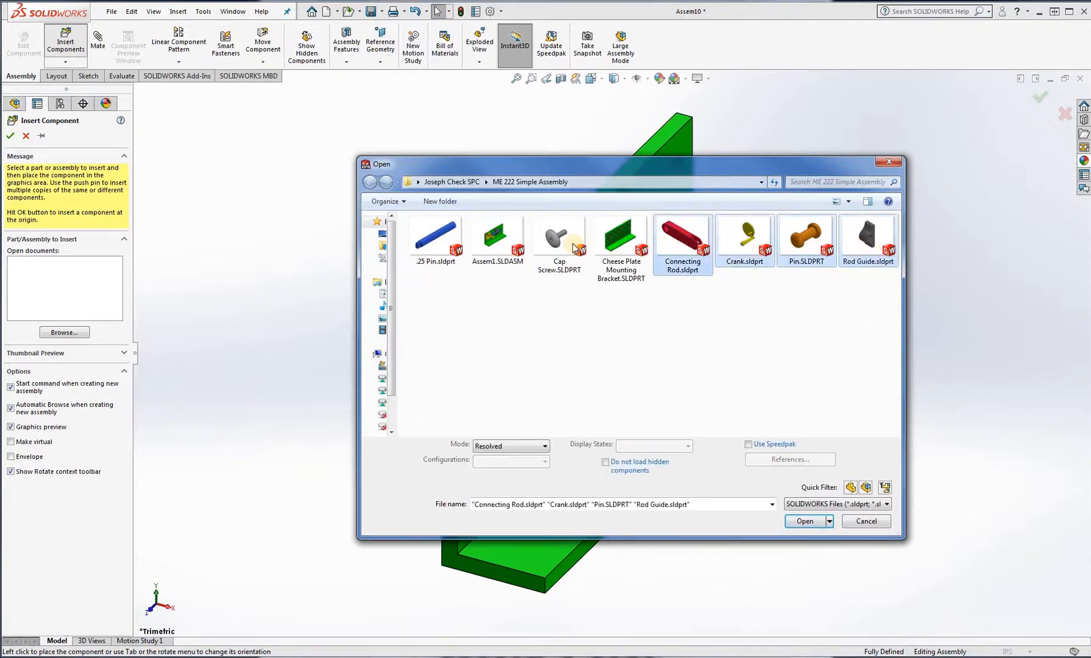
{"action": "left_click", "coordinate": [573, 247], "text": "ctrl"}
{"action": "left_click", "coordinate": [430, 238], "text": "ctrl"}
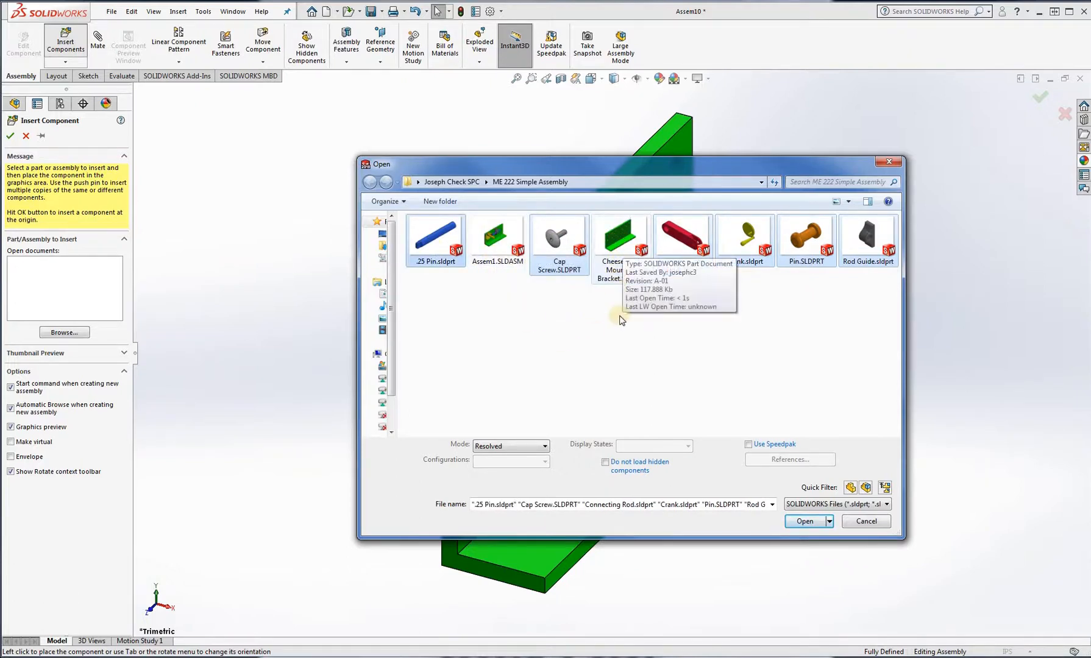
{"action": "left_click", "coordinate": [805, 521]}
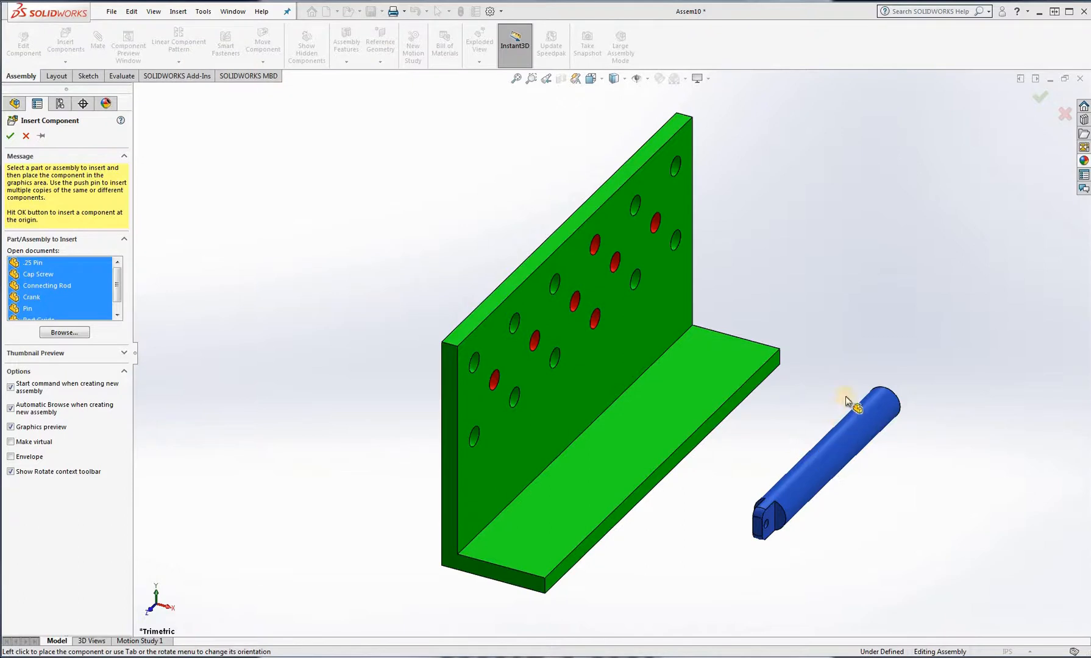
- Place the .25 Pin, Cap Screw, Connecting Rod, Crank, Pin and Rod Guide in open space beside the bracket
{"action": "scroll", "coordinate": [867, 338], "scroll_direction": "up", "scroll_amount": 1}
{"action": "left_click", "coordinate": [832, 298]}
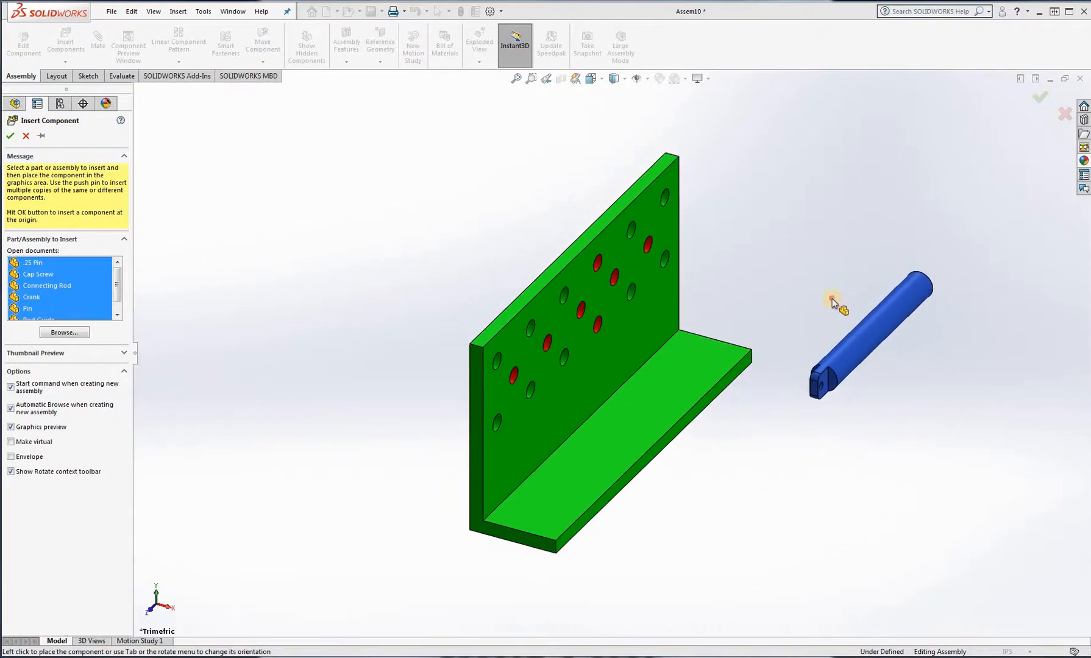
{"action": "left_click", "coordinate": [875, 389]}
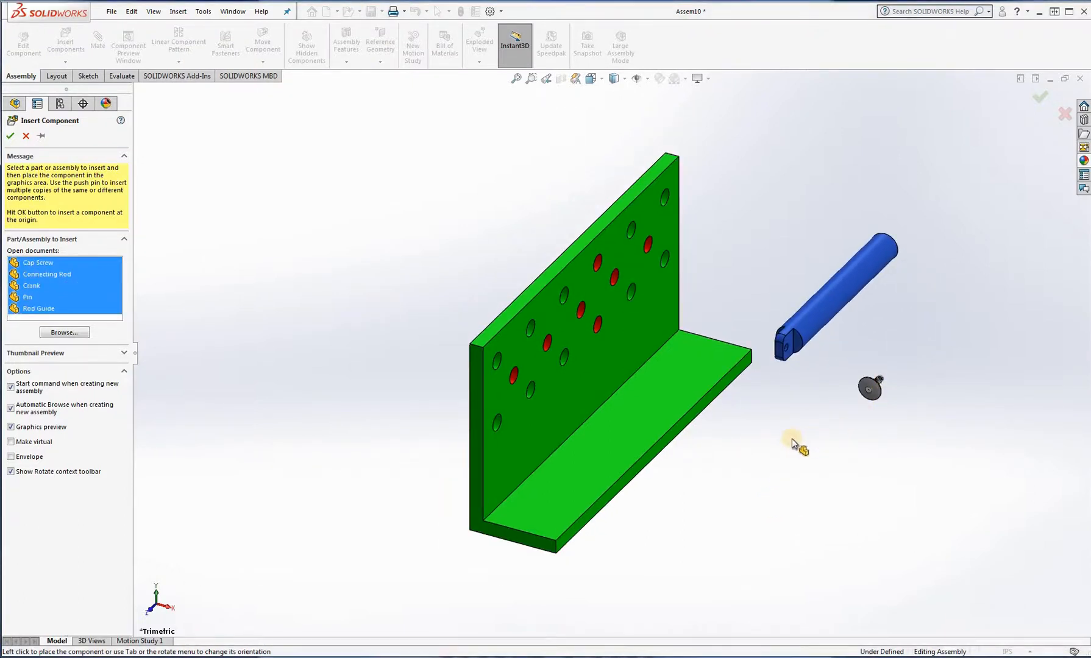
{"action": "left_click", "coordinate": [791, 438]}
{"action": "left_click", "coordinate": [667, 542]}
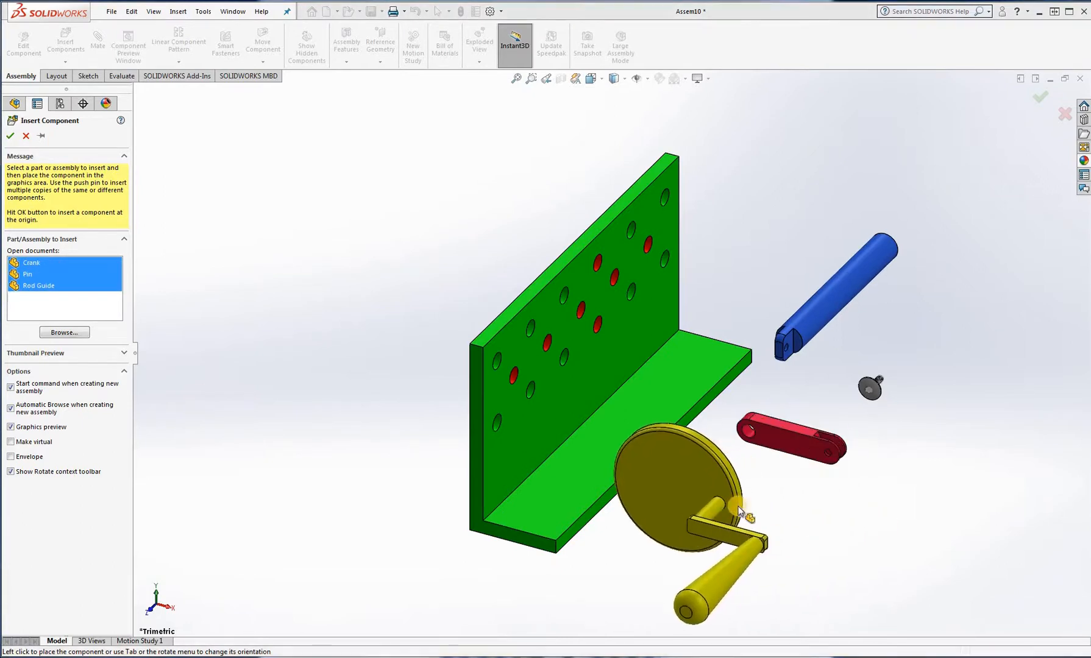
{"action": "left_click", "coordinate": [808, 398]}
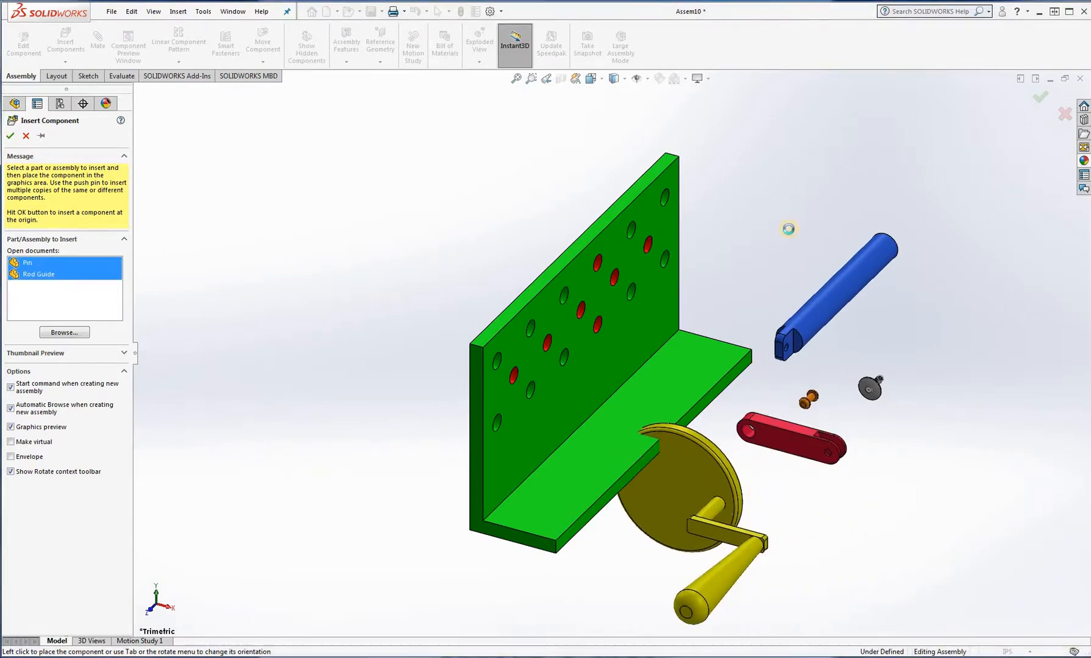
{"action": "left_click", "coordinate": [830, 234]}
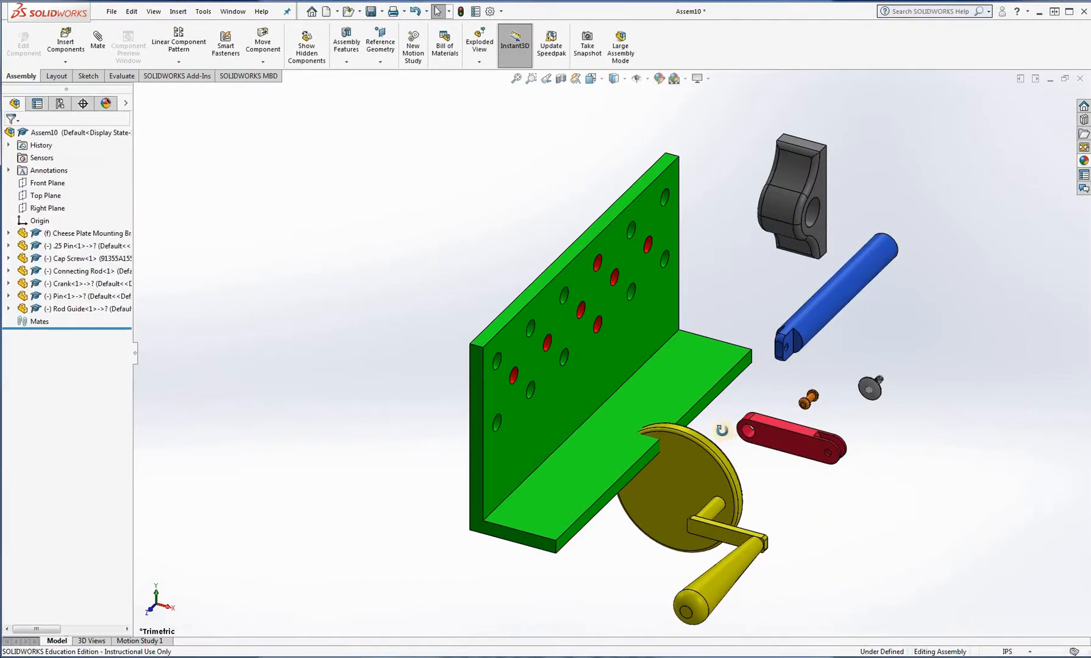
- Spread the crank, connecting rod, cap screw, small pin and .25 Pin apart around the bracket near their mounting areas
{"action": "middle_click_drag", "start_coordinate": [707, 396], "coordinate": [644, 395]}
{"action": "scroll", "coordinate": [658, 390], "scroll_direction": "up", "scroll_amount": 4}
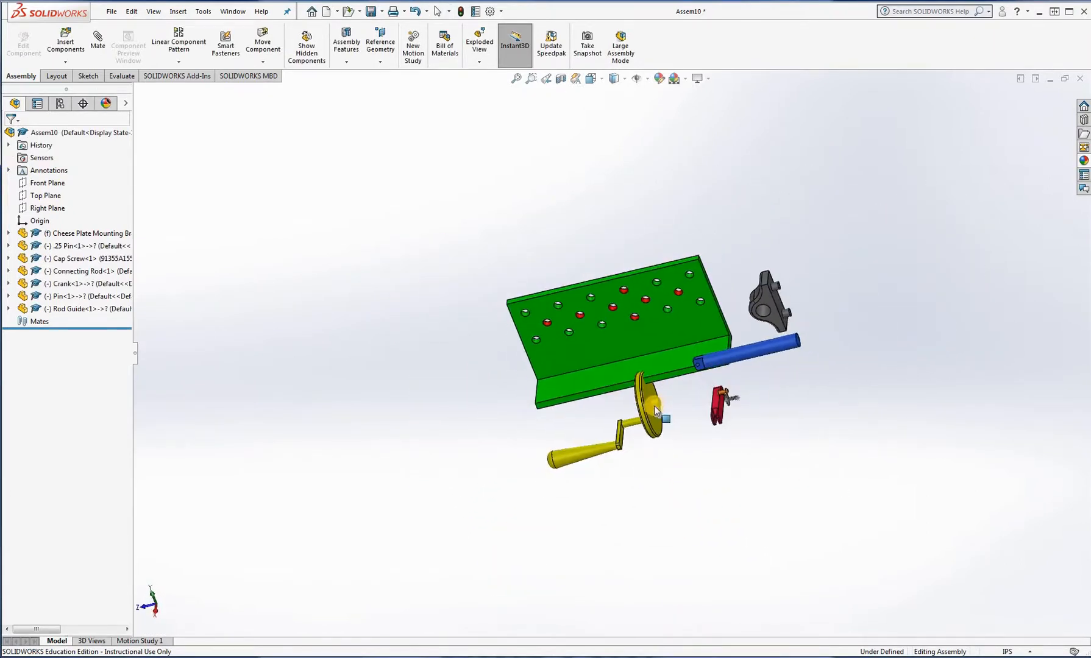
{"action": "left_click_drag", "start_coordinate": [653, 406], "coordinate": [488, 368]}
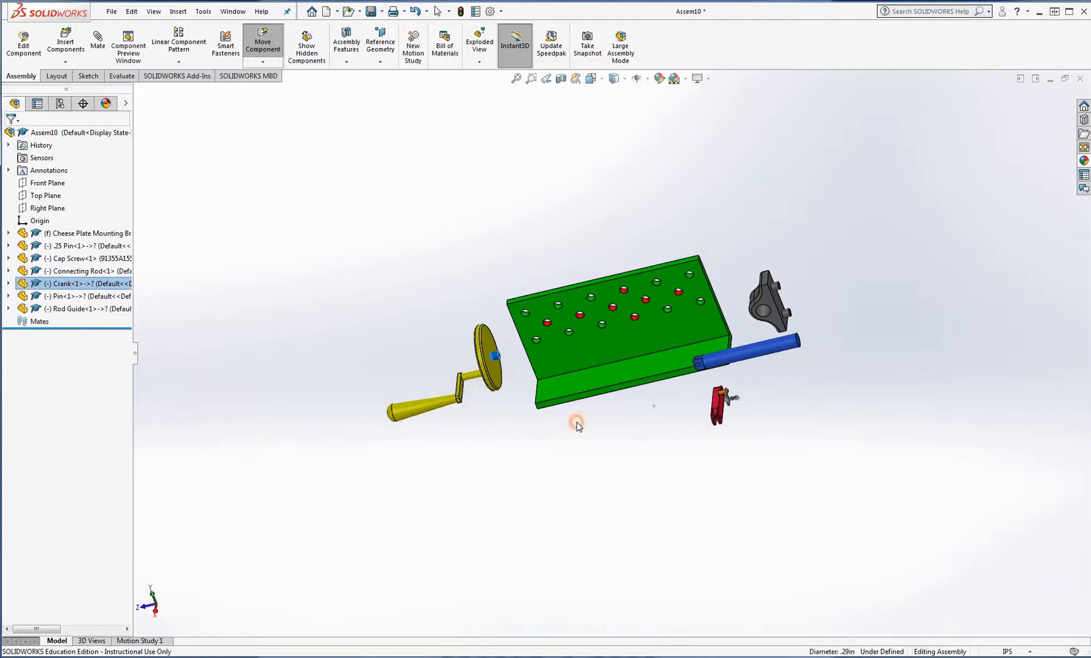
{"action": "left_click", "coordinate": [707, 438]}
{"action": "left_click_drag", "start_coordinate": [719, 406], "coordinate": [577, 429]}
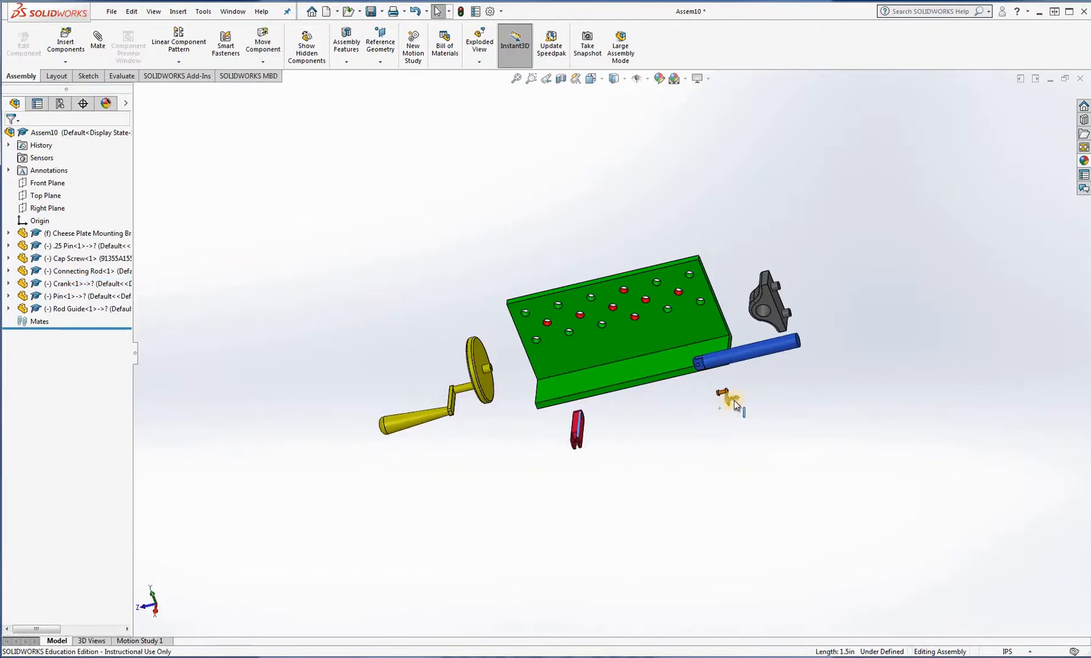
{"action": "left_click_drag", "start_coordinate": [734, 400], "coordinate": [599, 366]}
{"action": "left_click_drag", "start_coordinate": [730, 401], "coordinate": [464, 289]}
{"action": "left_click_drag", "start_coordinate": [722, 392], "coordinate": [653, 415]}
{"action": "left_click_drag", "start_coordinate": [709, 364], "coordinate": [682, 391]}
{"action": "key", "text": "ctrl+1"}
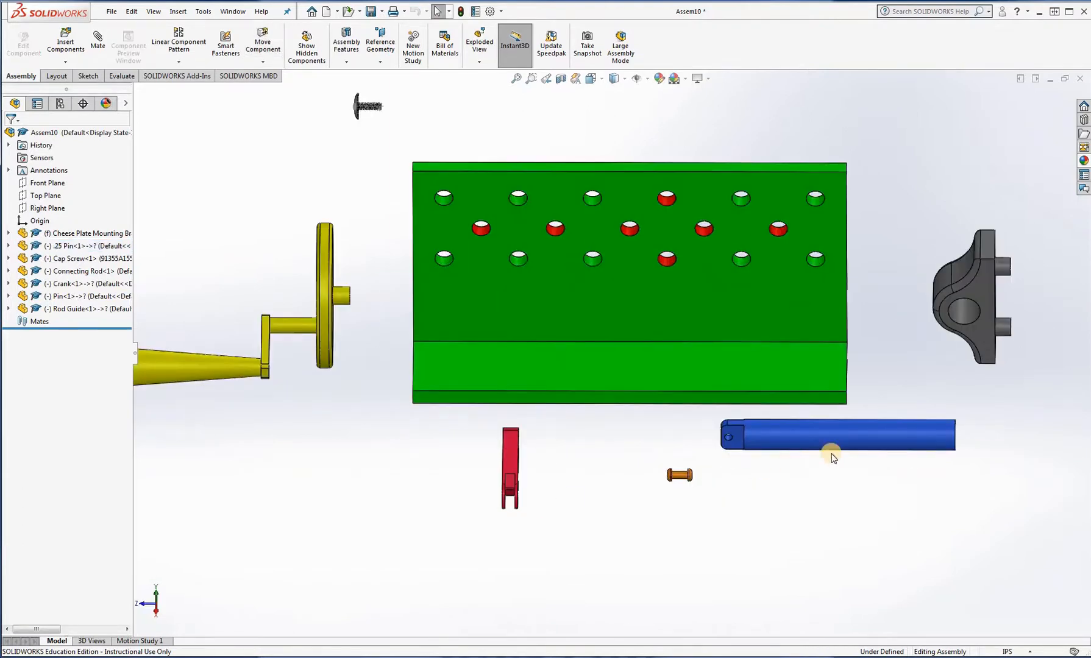
{"action": "left_click_drag", "start_coordinate": [776, 436], "coordinate": [820, 430]}
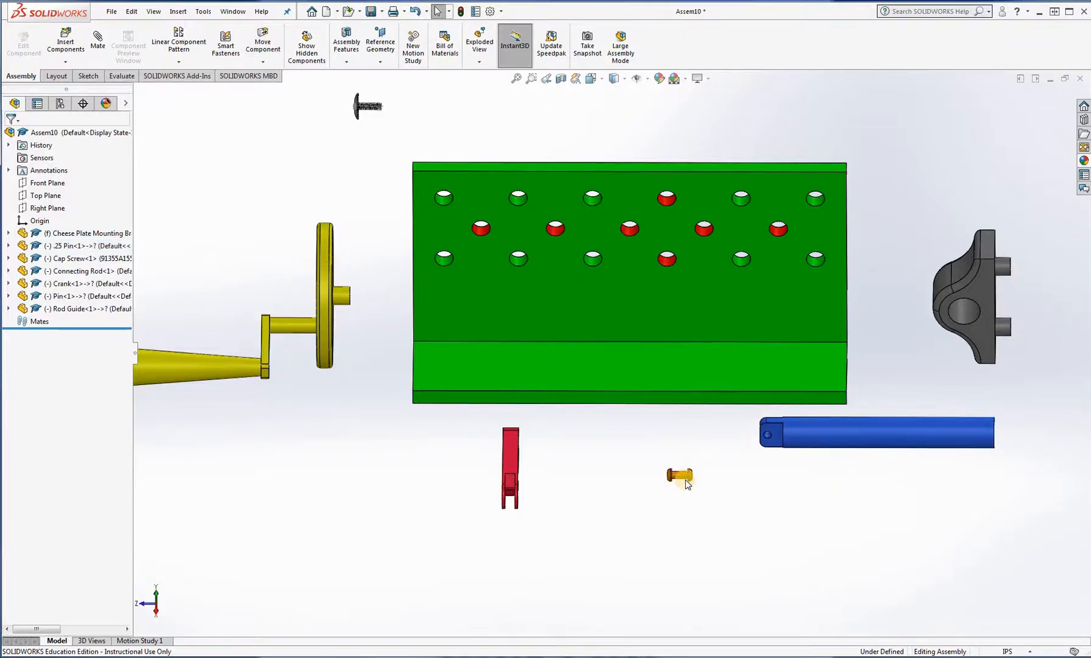
- Rotate the small orange pin freely in place so that it sits at an angle
{"action": "scroll", "coordinate": [687, 483], "scroll_direction": "down", "scroll_amount": 5}
{"action": "middle_click_drag", "start_coordinate": [614, 352], "coordinate": [647, 382], "text": "ctrl"}
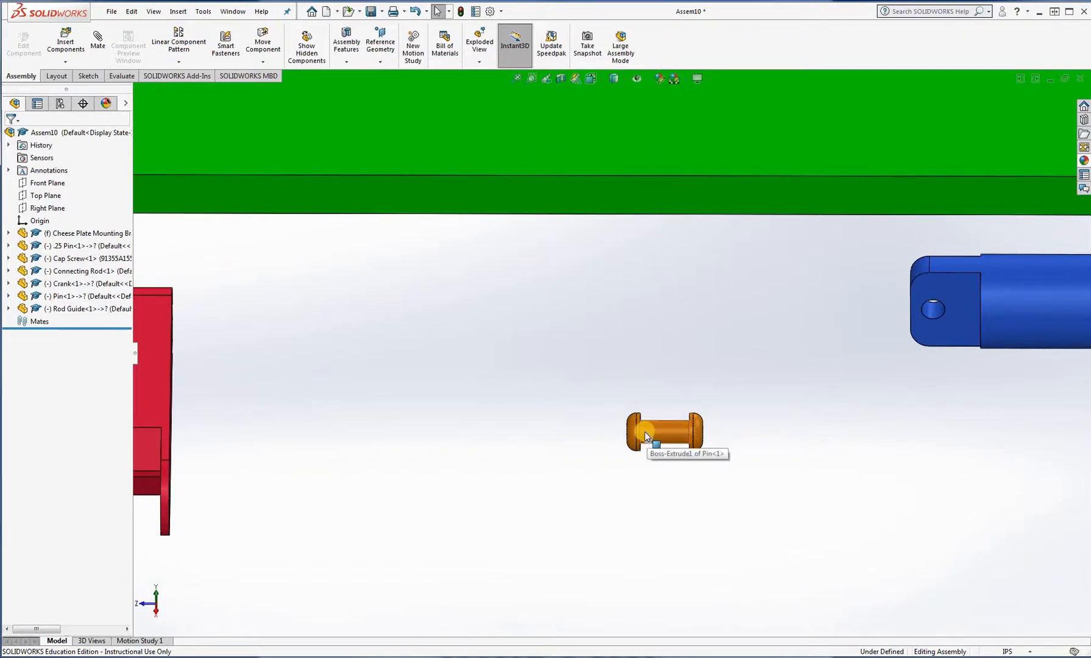
{"action": "right_click_drag", "start_coordinate": [642, 431], "coordinate": [784, 536]}
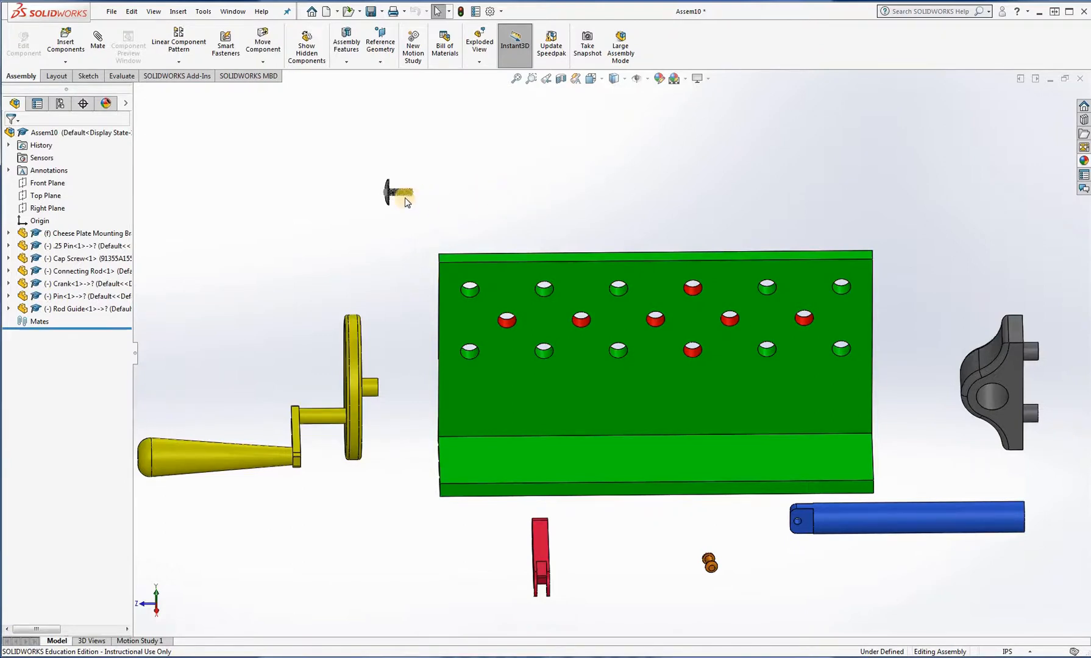
- Copy the cap screw twice within the assembly, placing both duplicates near the original
{"action": "scroll", "coordinate": [406, 201], "scroll_direction": "down", "scroll_amount": 5}
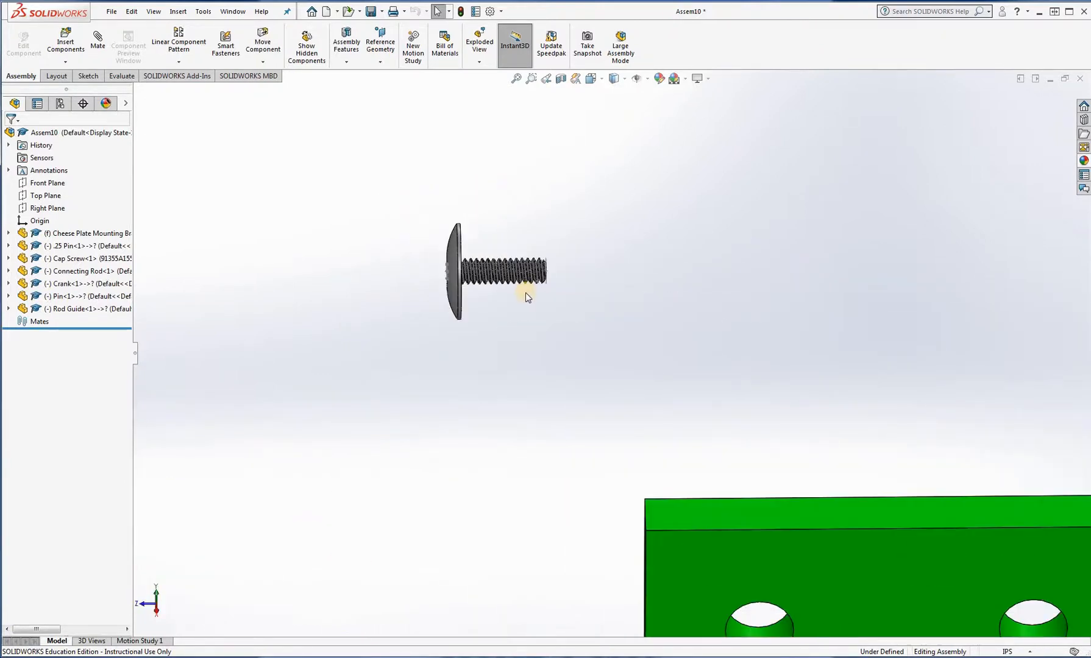
{"action": "middle_click_drag", "start_coordinate": [525, 293], "coordinate": [493, 299]}
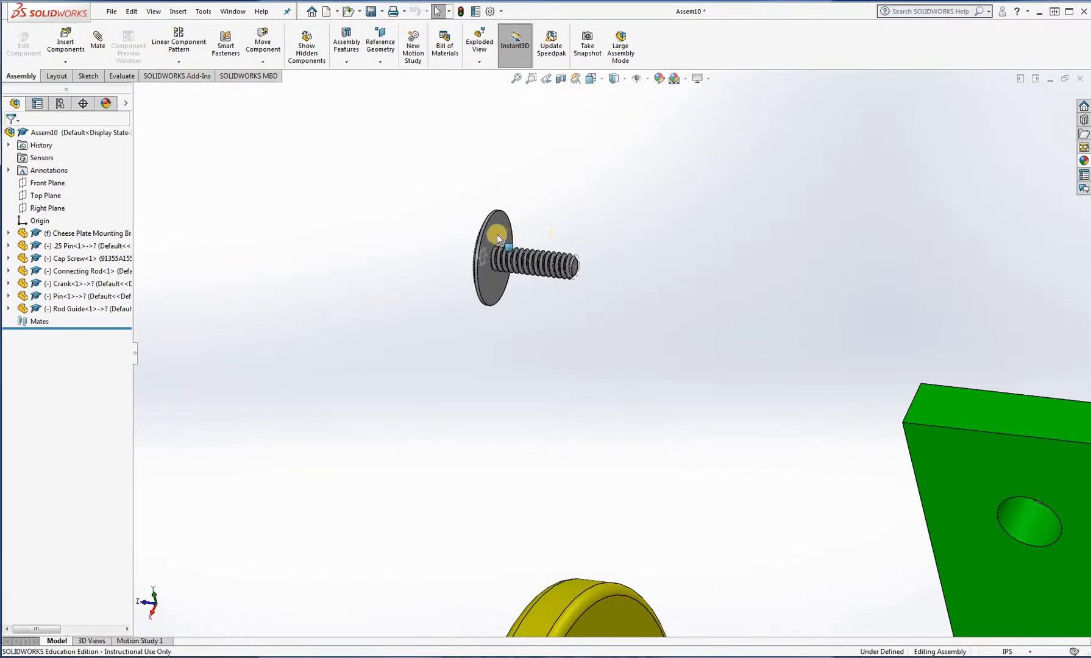
{"action": "left_click_drag", "start_coordinate": [497, 233], "coordinate": [624, 174], "text": "ctrl"}
{"action": "left_click", "coordinate": [634, 234]}
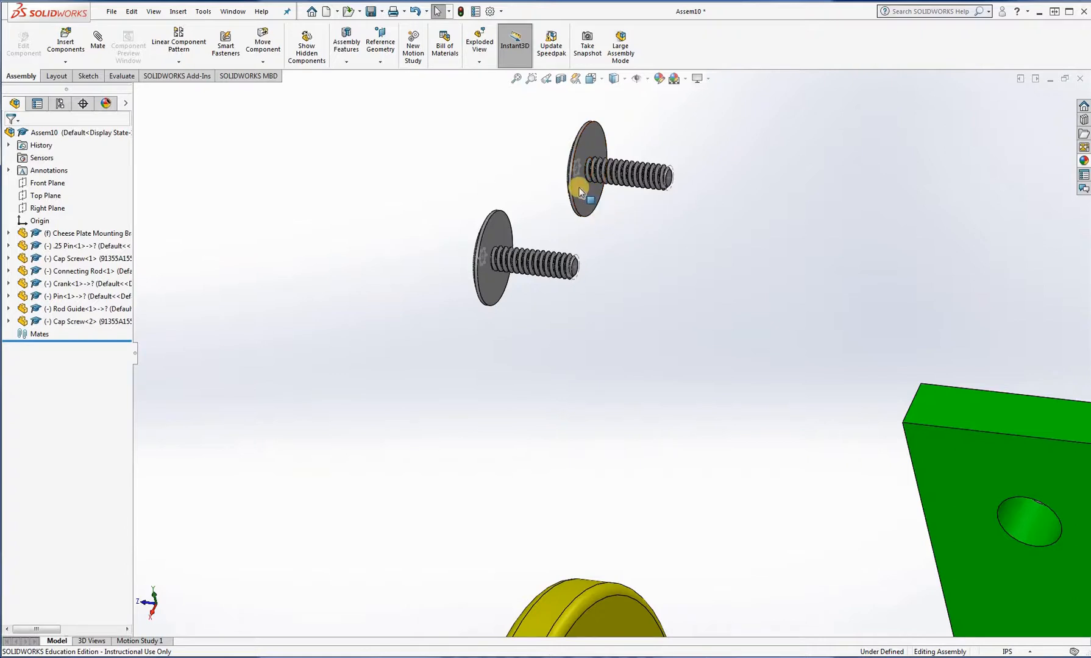
{"action": "left_click_drag", "start_coordinate": [600, 221], "coordinate": [650, 304], "text": "ctrl"}
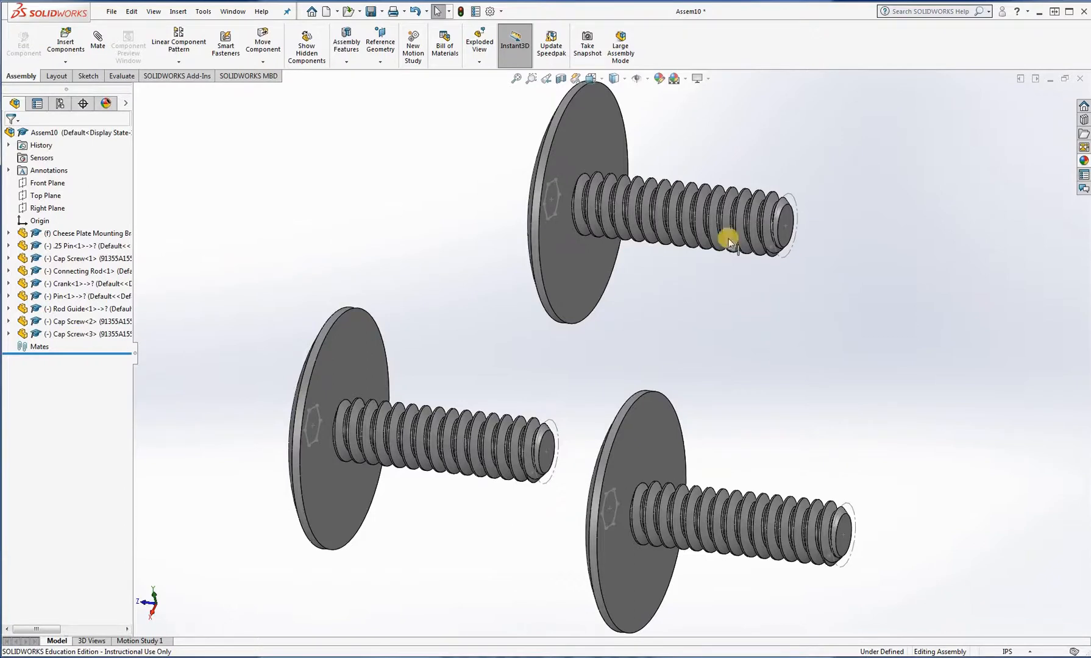
- Turn off the display of sketches so the sketch outlines on the cap screws are hidden
{"action": "left_click", "coordinate": [648, 79]}
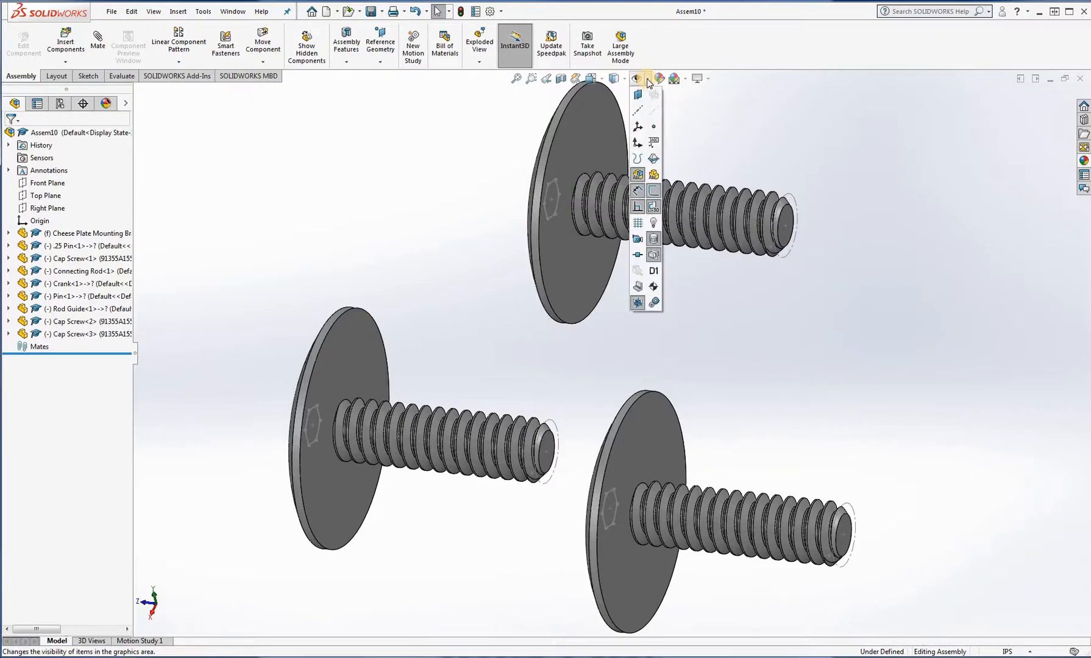
{"action": "left_click", "coordinate": [653, 189]}
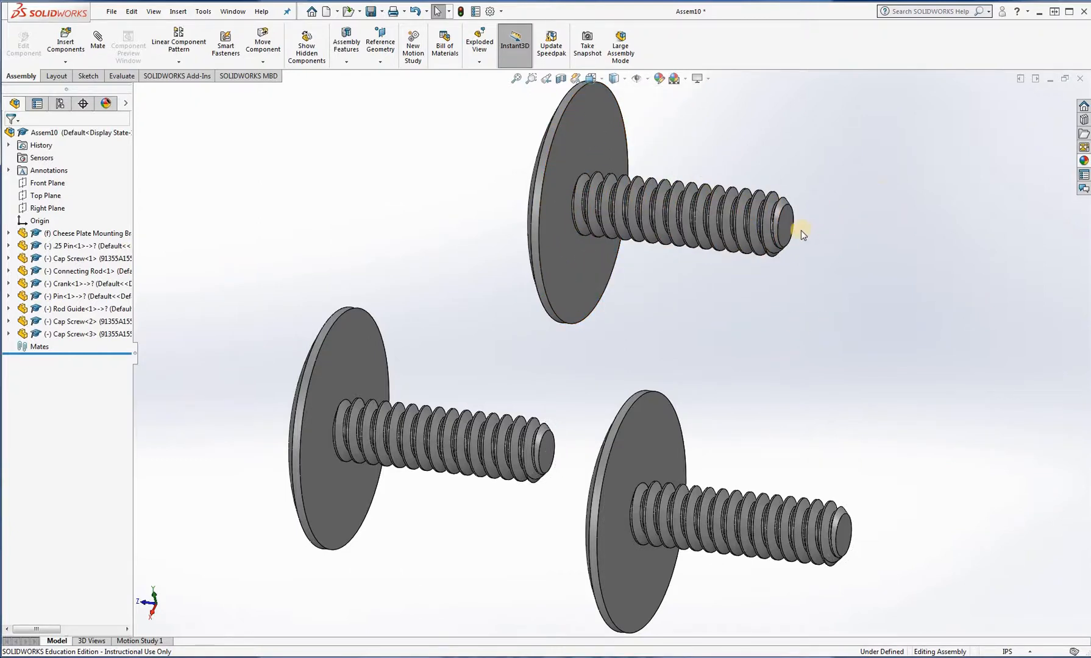
{"action": "scroll", "coordinate": [646, 320], "scroll_direction": "up", "scroll_amount": 10}
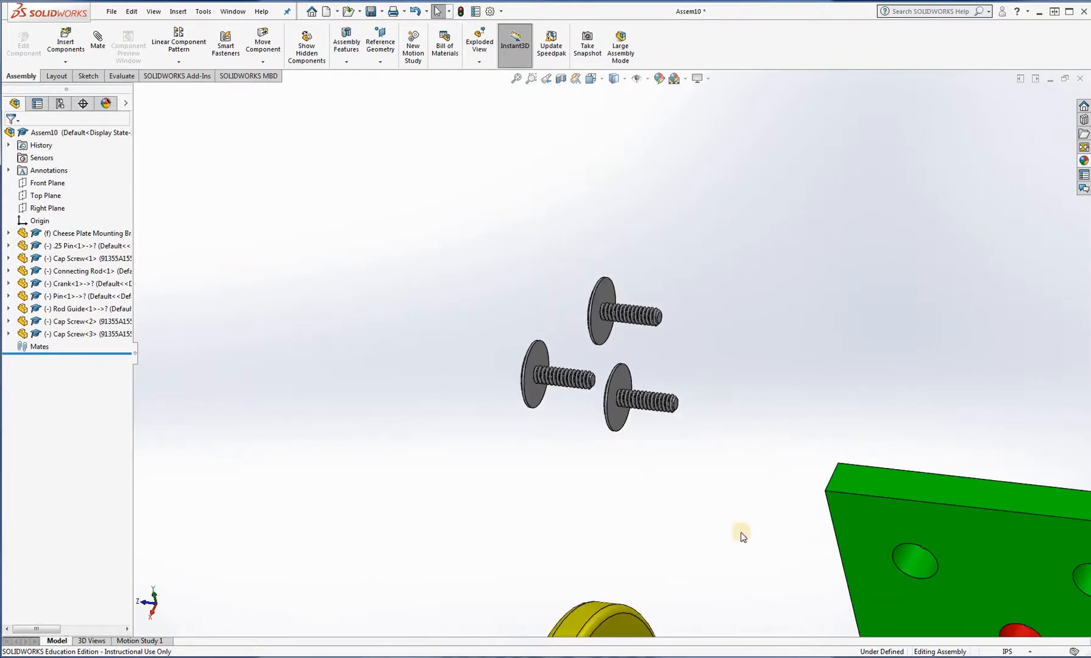
- Move the crank closer to the bracket, with its disc boss facing the end red hole of the middle row
{"action": "middle_click_drag", "start_coordinate": [758, 430], "coordinate": [721, 458]}
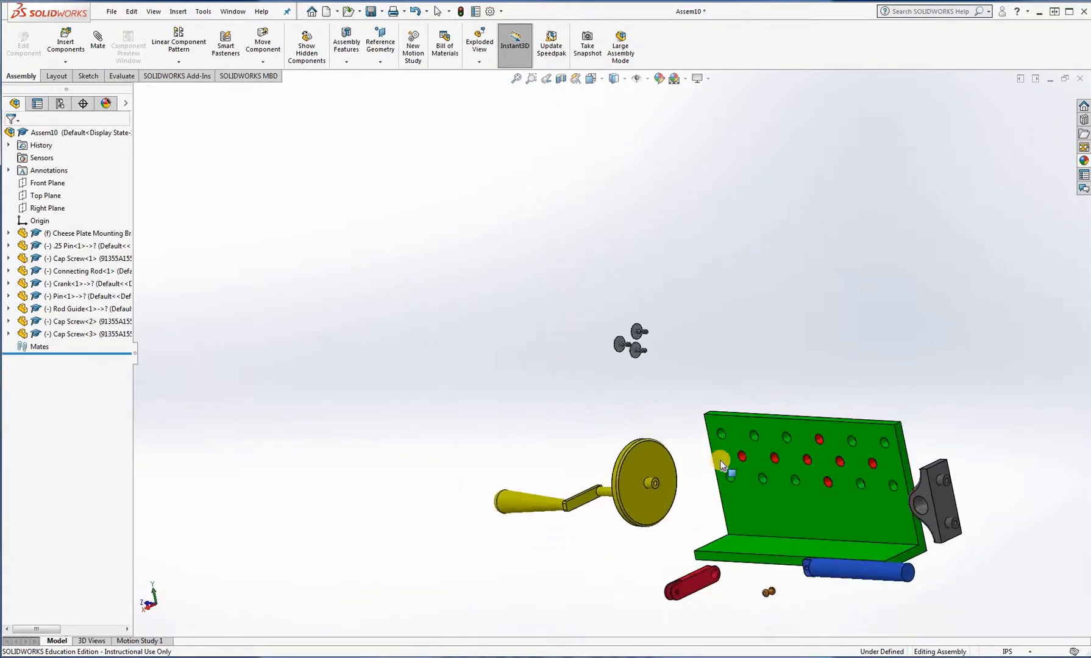
{"action": "key", "text": "space"}
{"action": "left_click", "coordinate": [476, 440]}
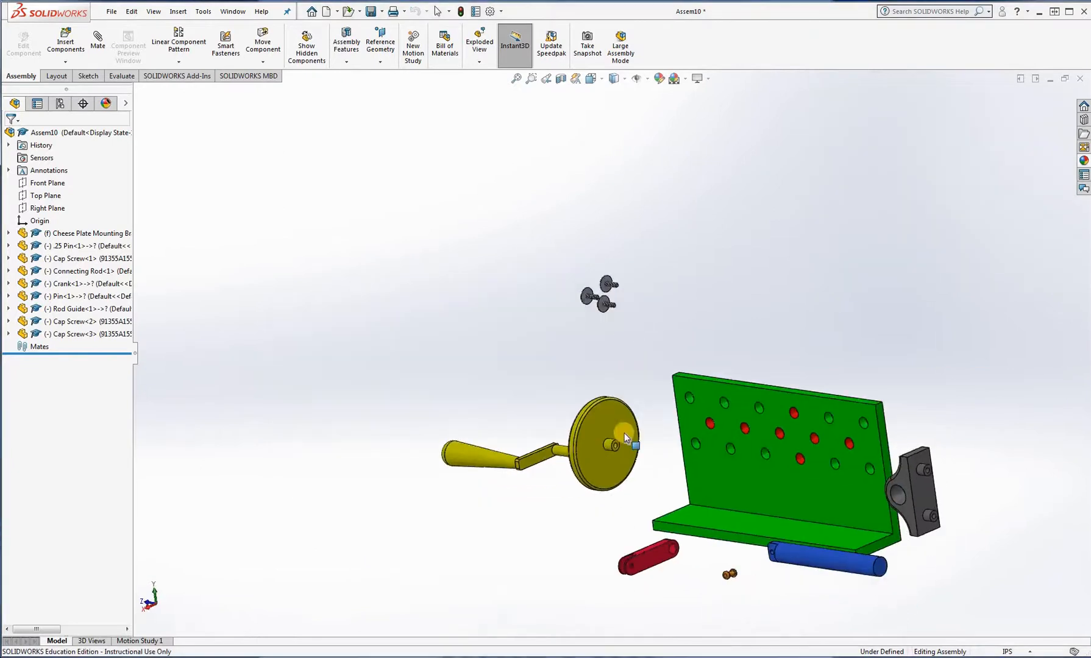
{"action": "scroll", "coordinate": [580, 397], "scroll_direction": "down", "scroll_amount": 5}
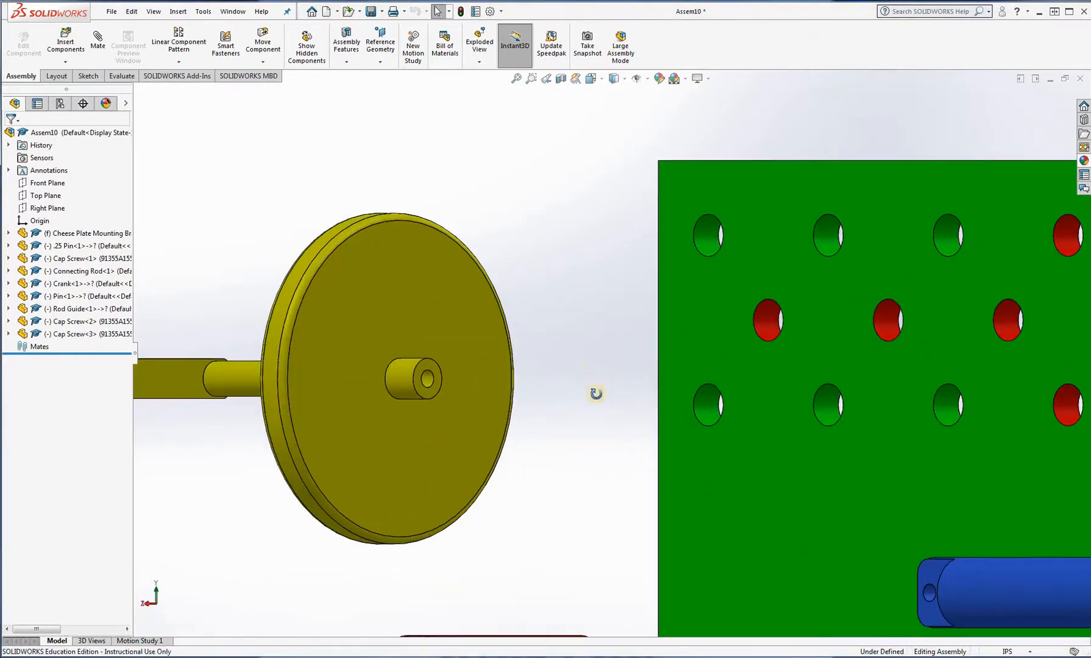
{"action": "middle_click_drag", "start_coordinate": [594, 392], "coordinate": [386, 387]}
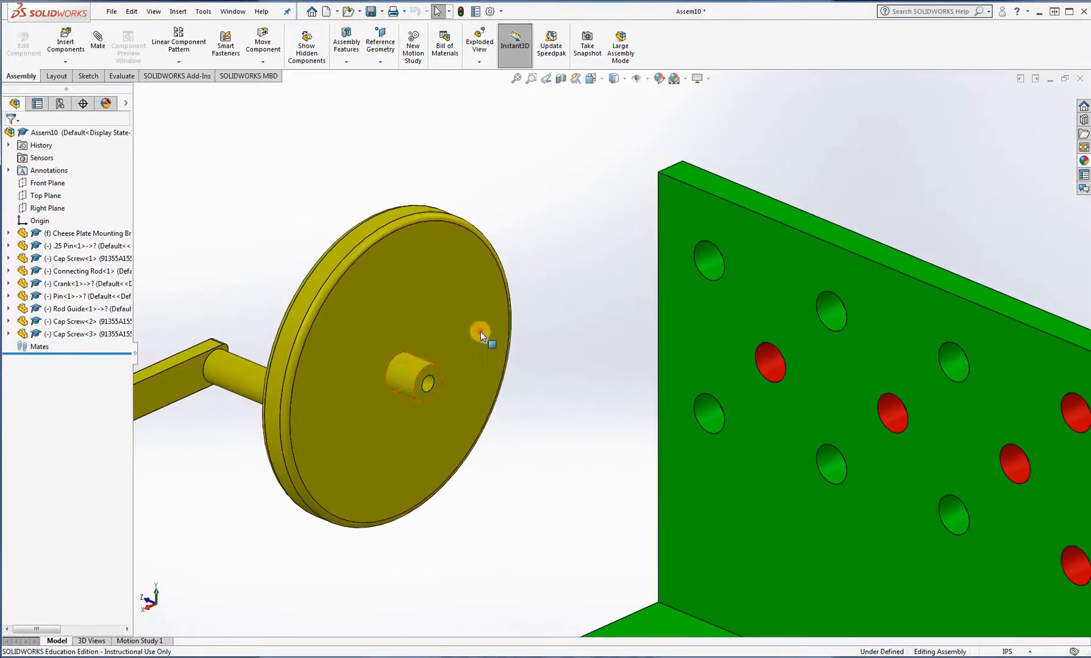
{"action": "left_click_drag", "start_coordinate": [480, 331], "coordinate": [606, 434]}
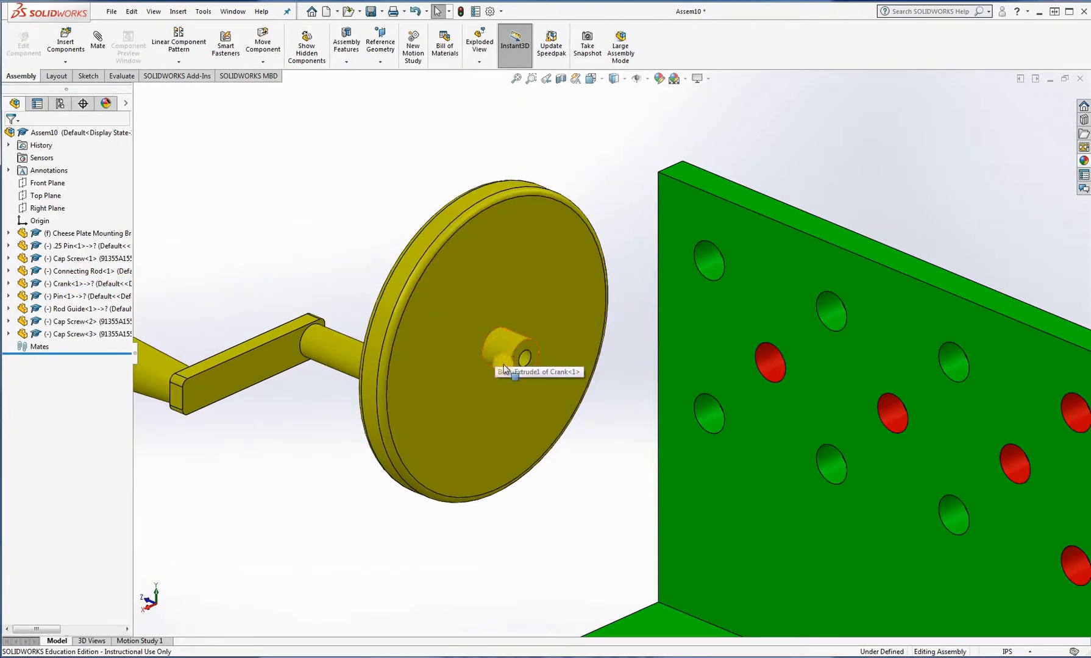
{"action": "left_click_drag", "start_coordinate": [505, 362], "coordinate": [762, 367]}
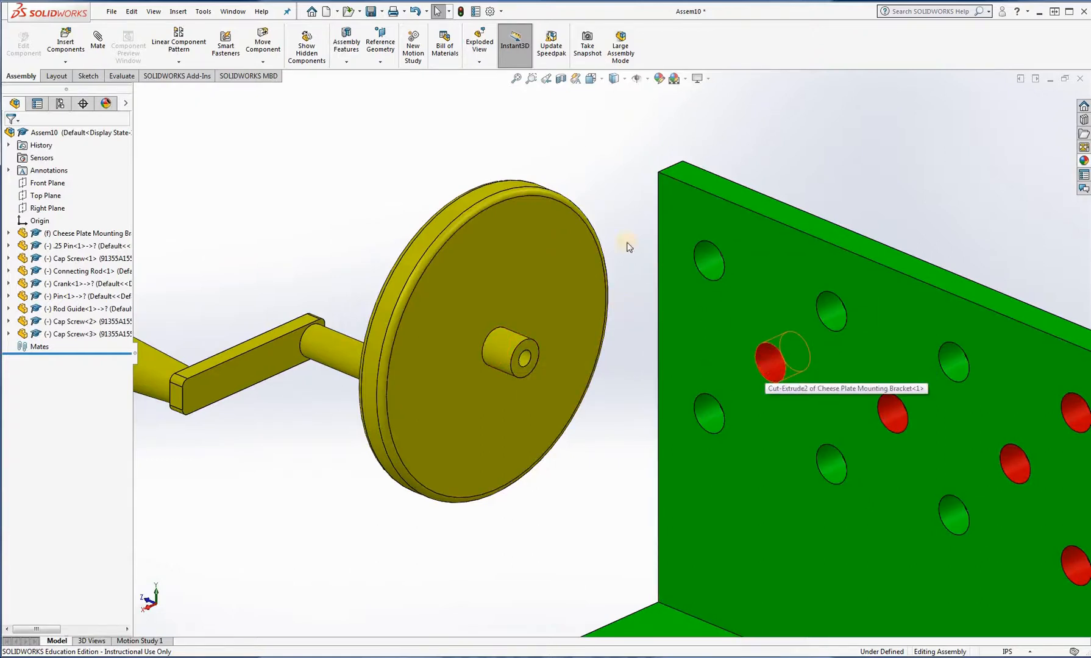
{"action": "left_click_drag", "start_coordinate": [629, 246], "coordinate": [613, 208]}
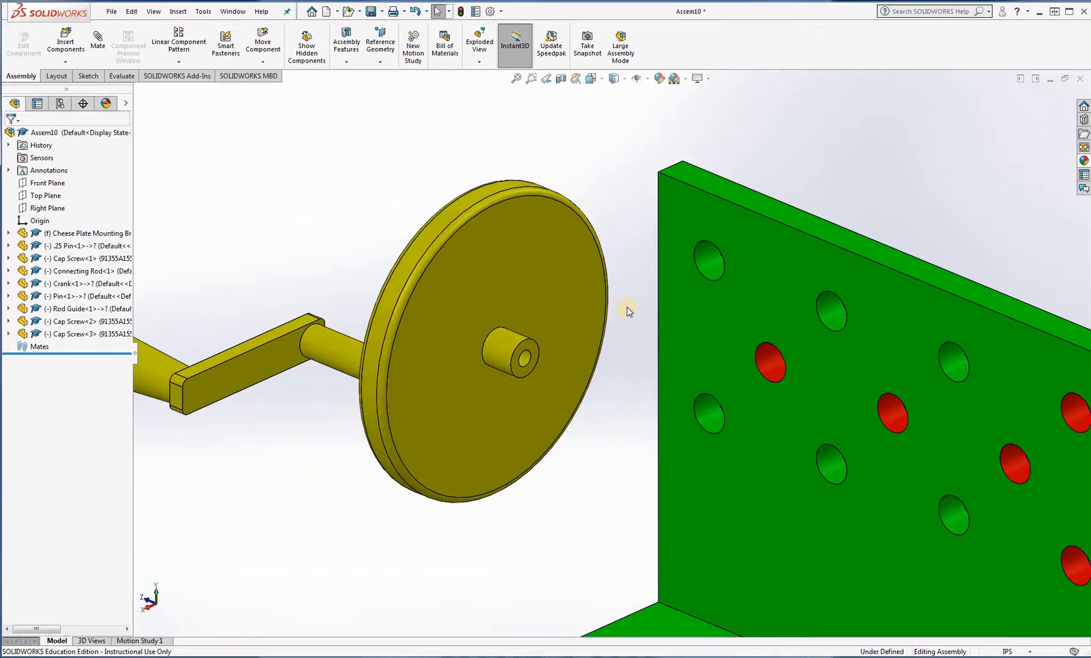
- Add a concentric mate between the crank's disc boss and the bracket's end red hole, keeping the anti-aligned orientation with the handle facing outward
{"action": "left_click", "coordinate": [97, 45]}
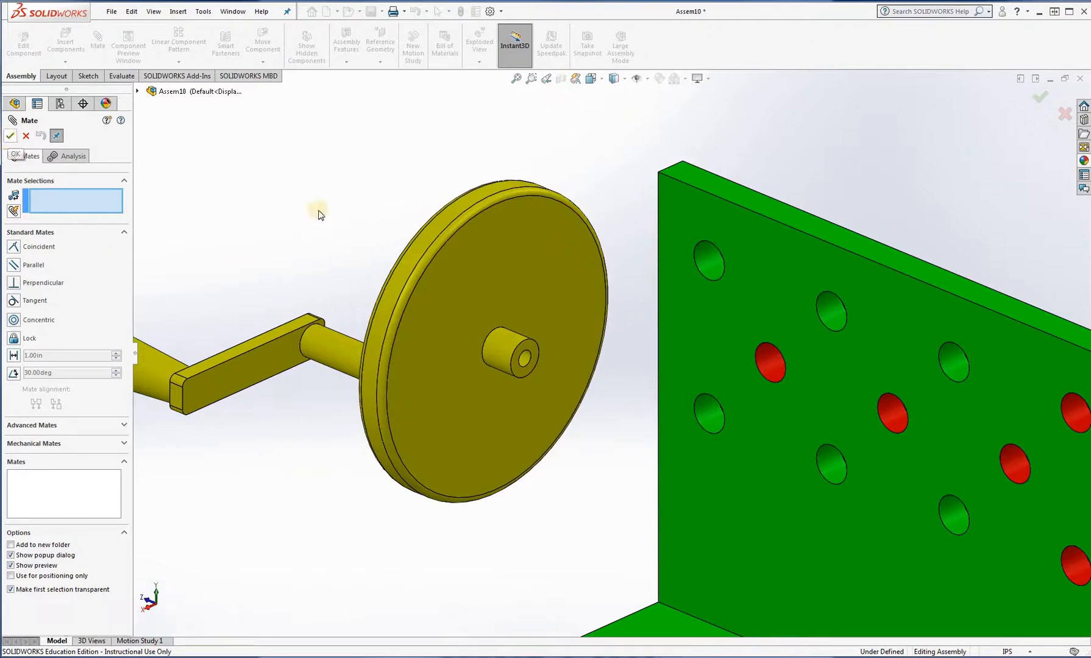
{"action": "left_click", "coordinate": [503, 346]}
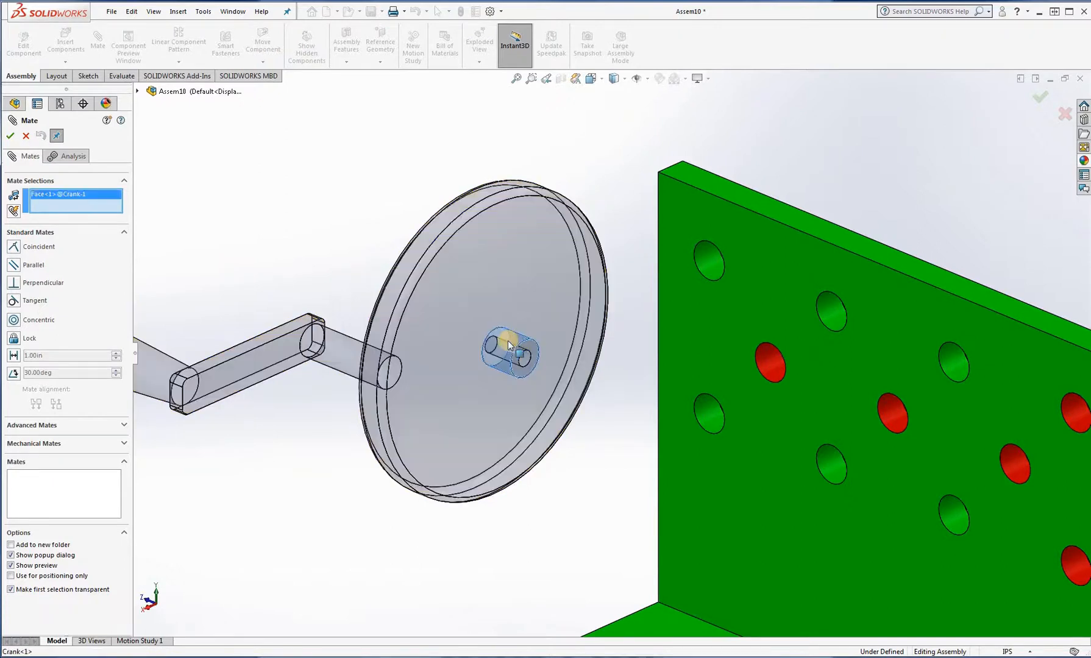
{"action": "left_click", "coordinate": [768, 361]}
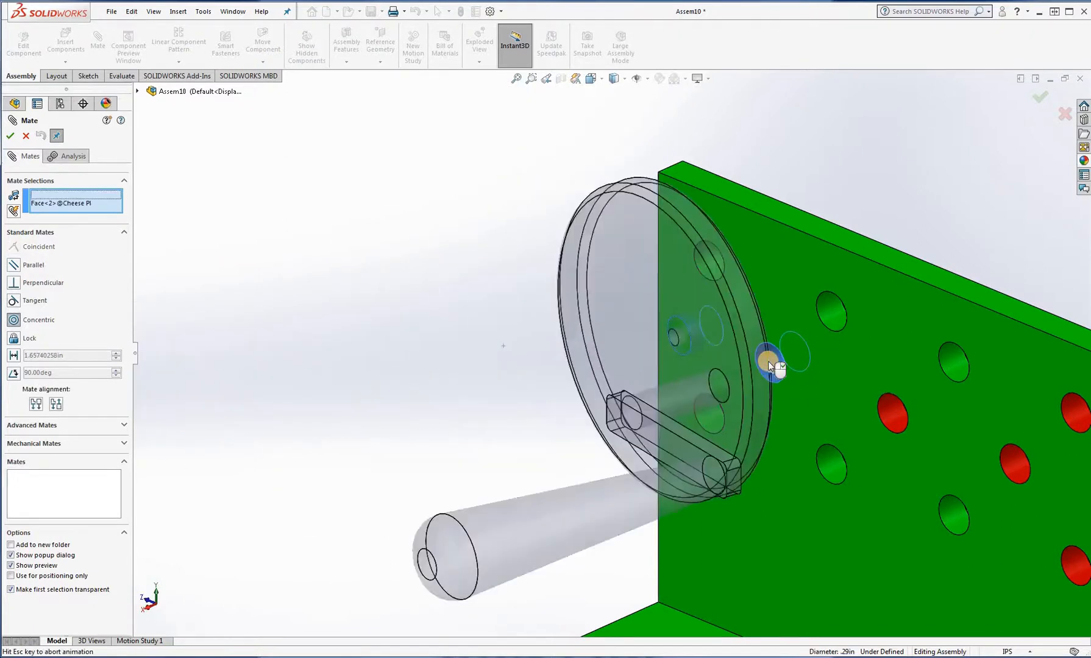
{"action": "scroll", "coordinate": [755, 424], "scroll_direction": "up", "scroll_amount": 3}
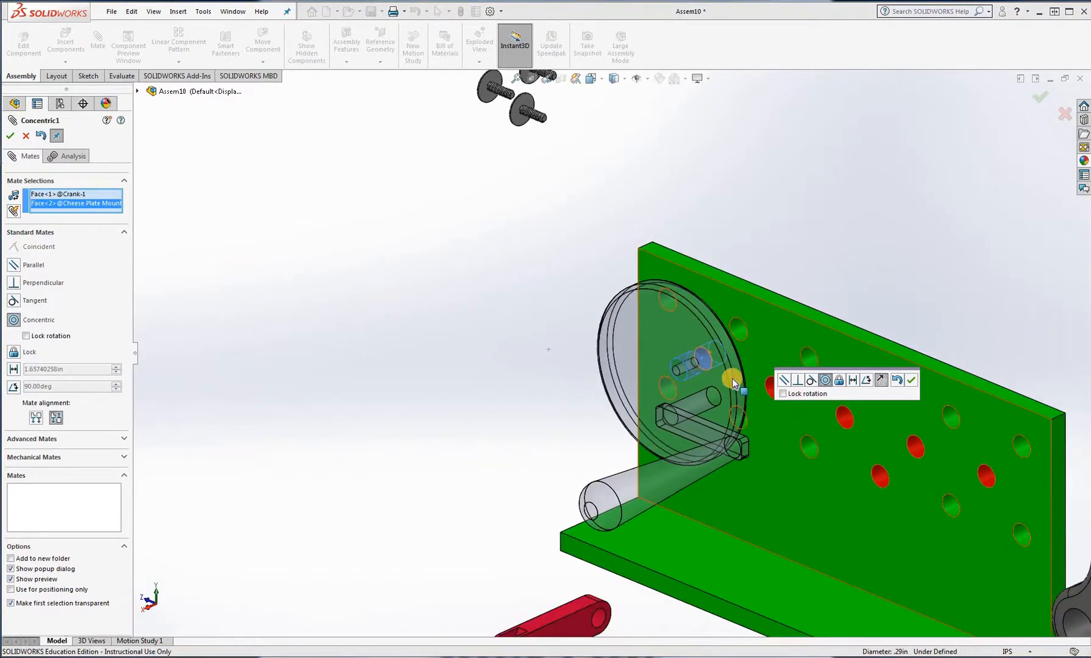
{"action": "scroll", "coordinate": [732, 378], "scroll_direction": "down", "scroll_amount": 2}
{"action": "middle_click_drag", "start_coordinate": [726, 427], "coordinate": [607, 363], "text": "ctrl"}
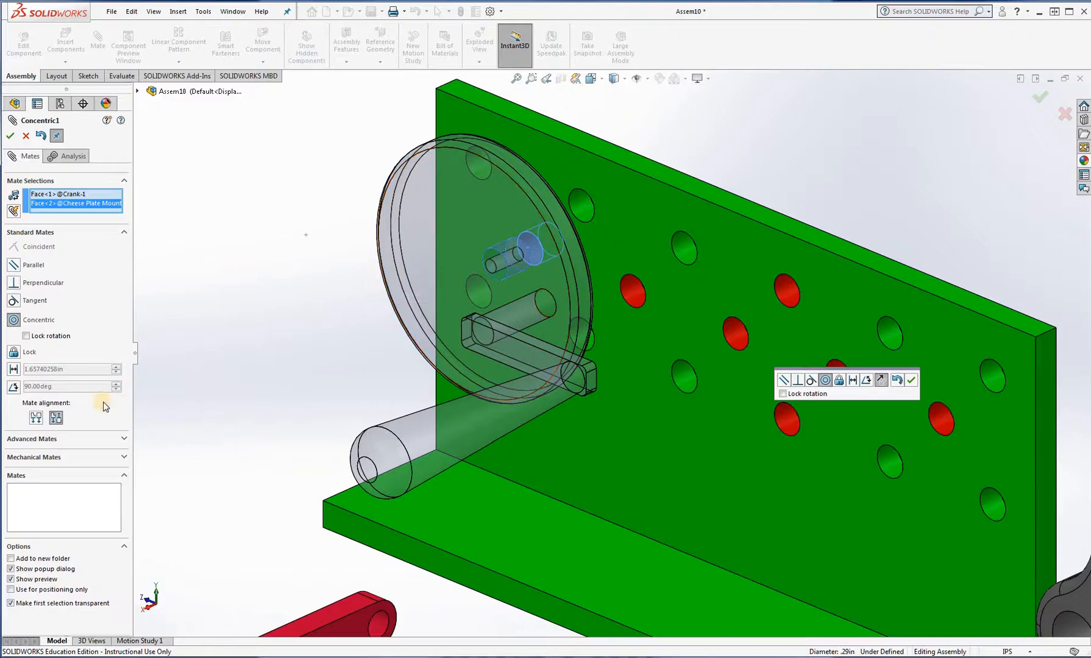
{"action": "left_click", "coordinate": [37, 418]}
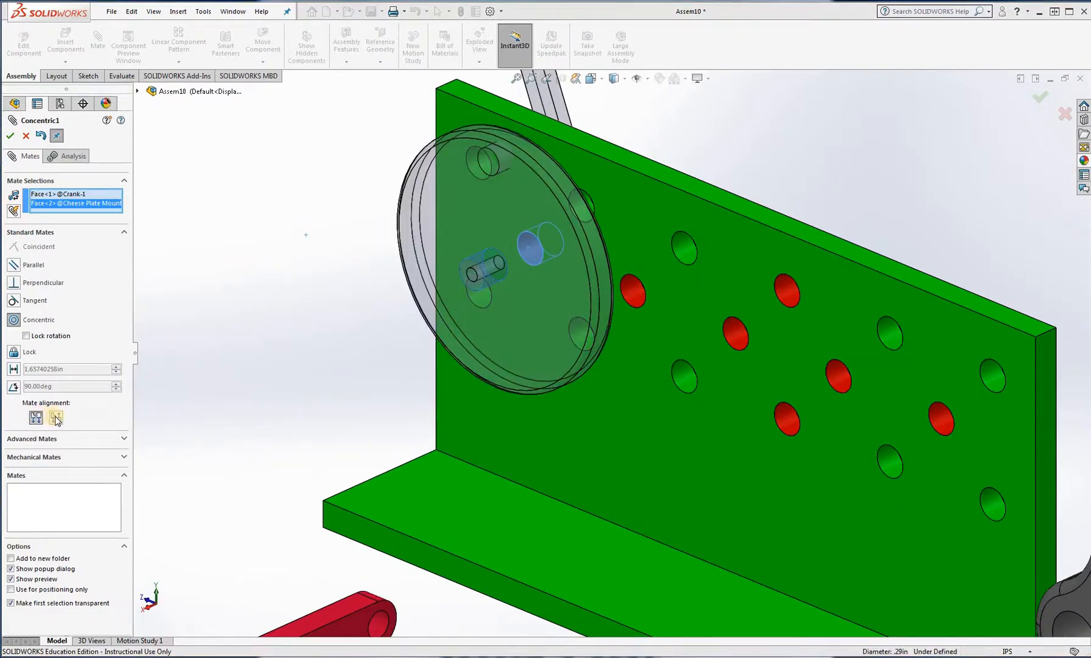
{"action": "left_click", "coordinate": [56, 420]}
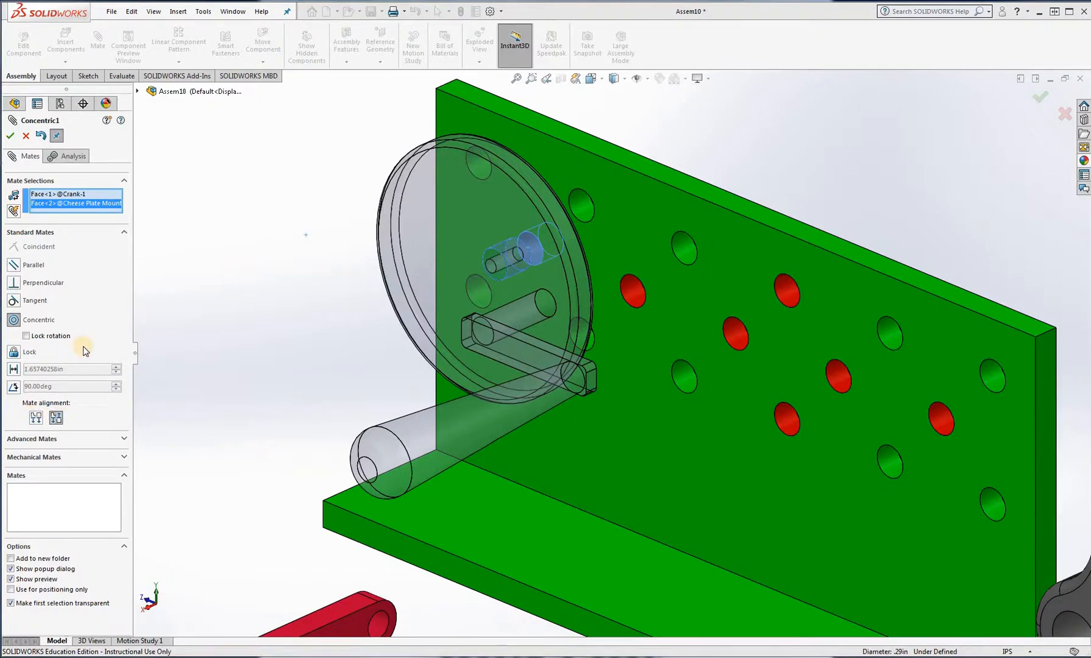
{"action": "left_click", "coordinate": [10, 136]}
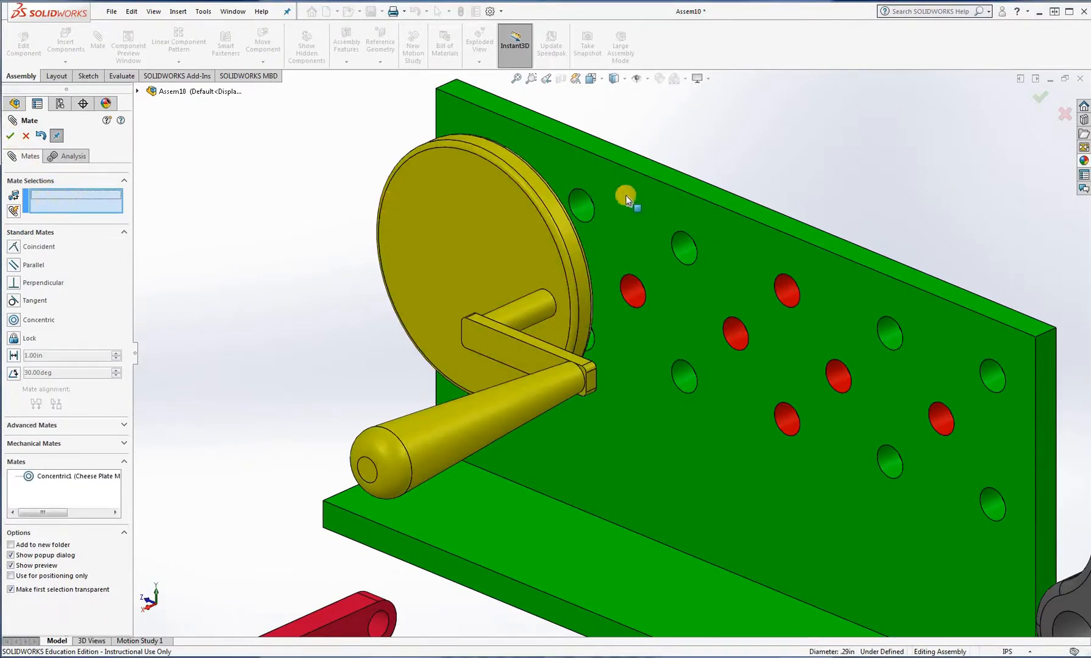
- Mate the end face of the crank's boss coincident with the bracket's rear face and finish mating
{"action": "mouse_move", "coordinate": [602, 210]}
{"action": "middle_mouse_down"}
{"action": "mouse_move", "coordinate": [577, 220]}
{"action": "mouse_move", "coordinate": [574, 248]}
{"action": "mouse_move", "coordinate": [594, 256]}
{"action": "mouse_move", "coordinate": [586, 206]}
{"action": "middle_mouse_up"}
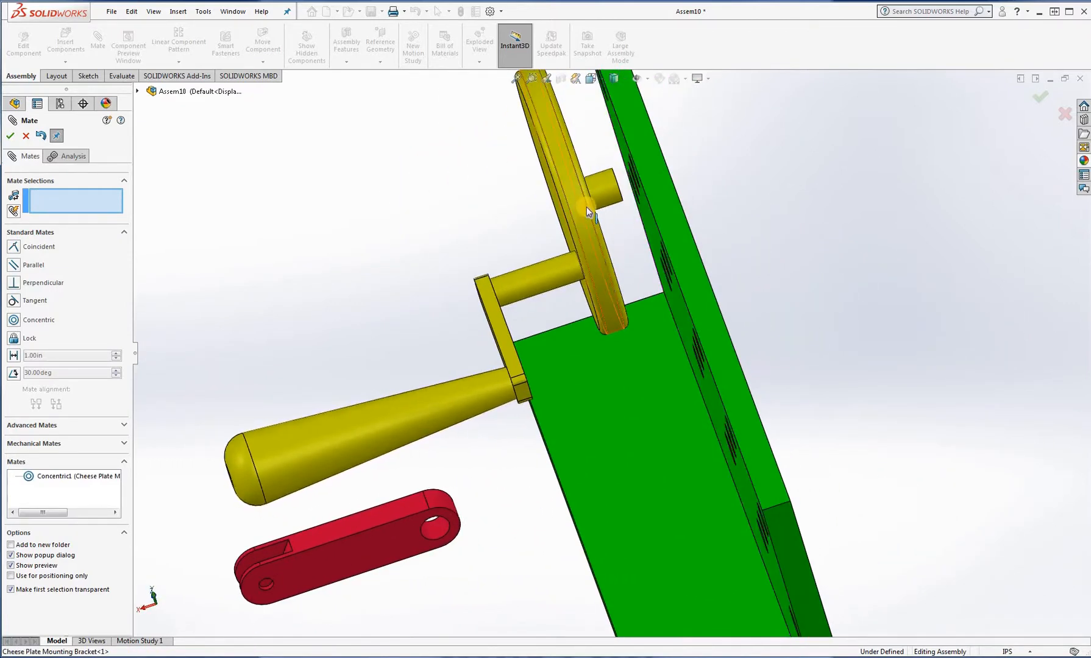
{"action": "middle_click_drag", "start_coordinate": [436, 228], "coordinate": [461, 247]}
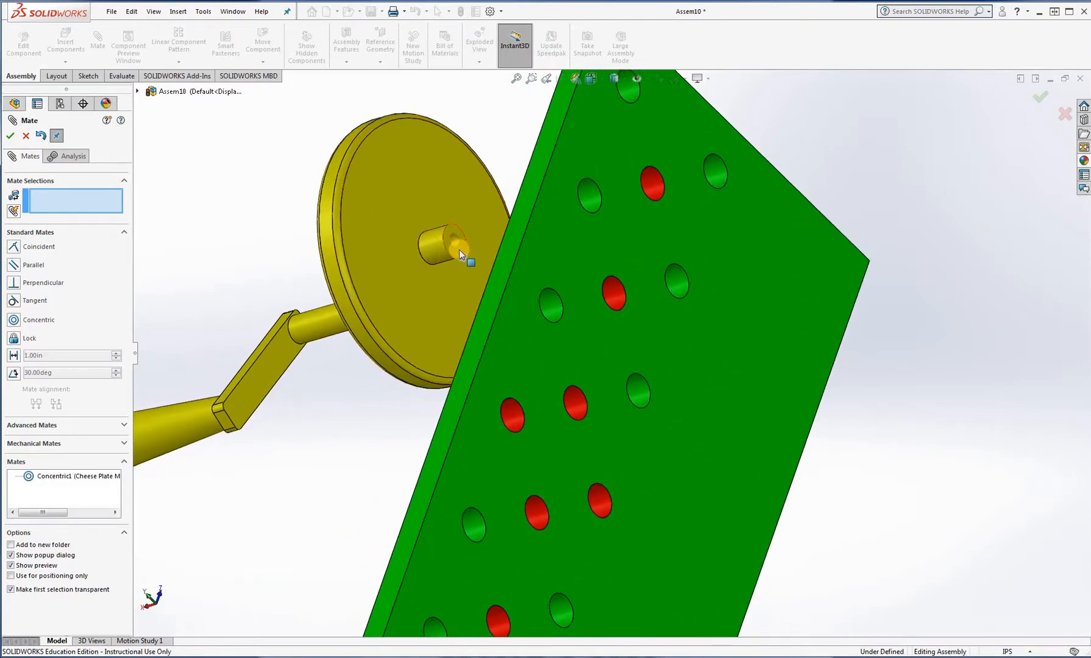
{"action": "left_click", "coordinate": [458, 248]}
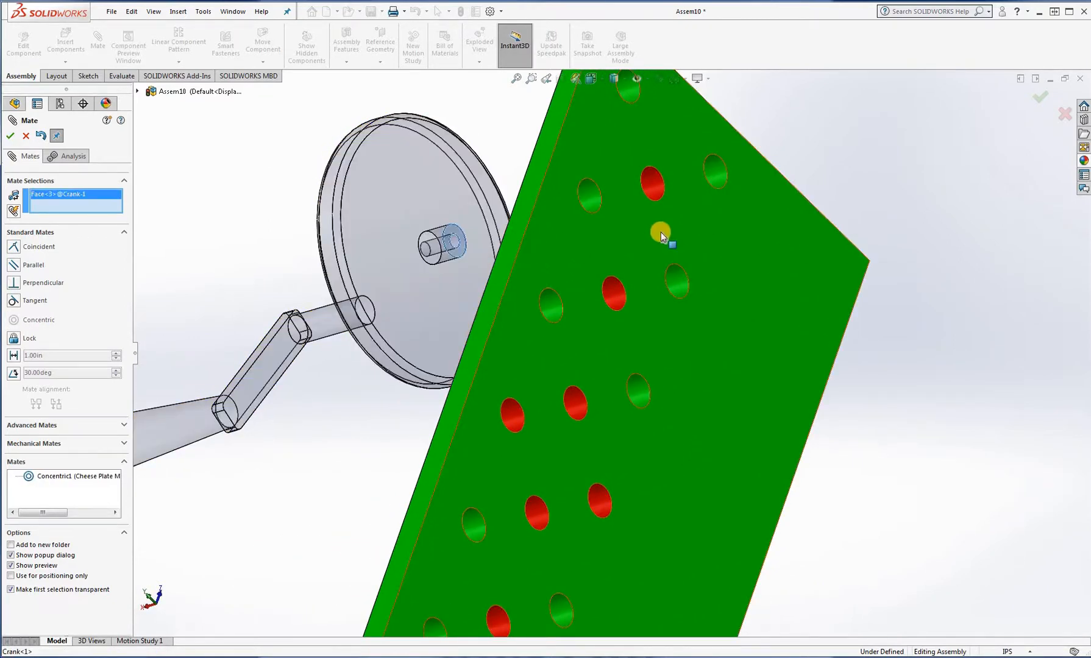
{"action": "left_click", "coordinate": [677, 202]}
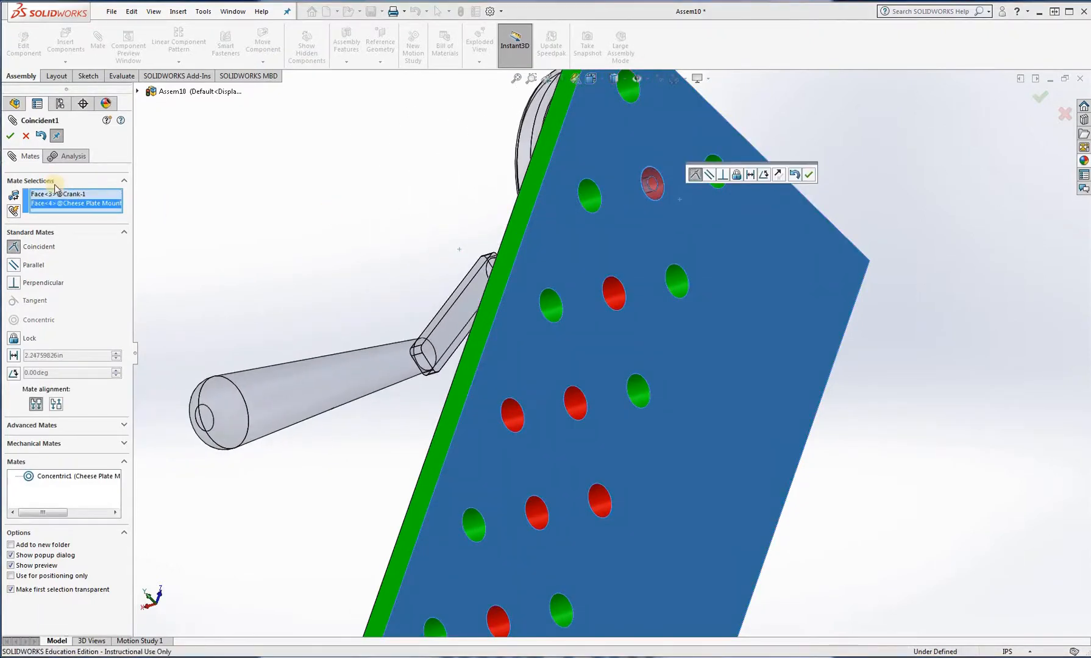
{"action": "left_click", "coordinate": [11, 136]}
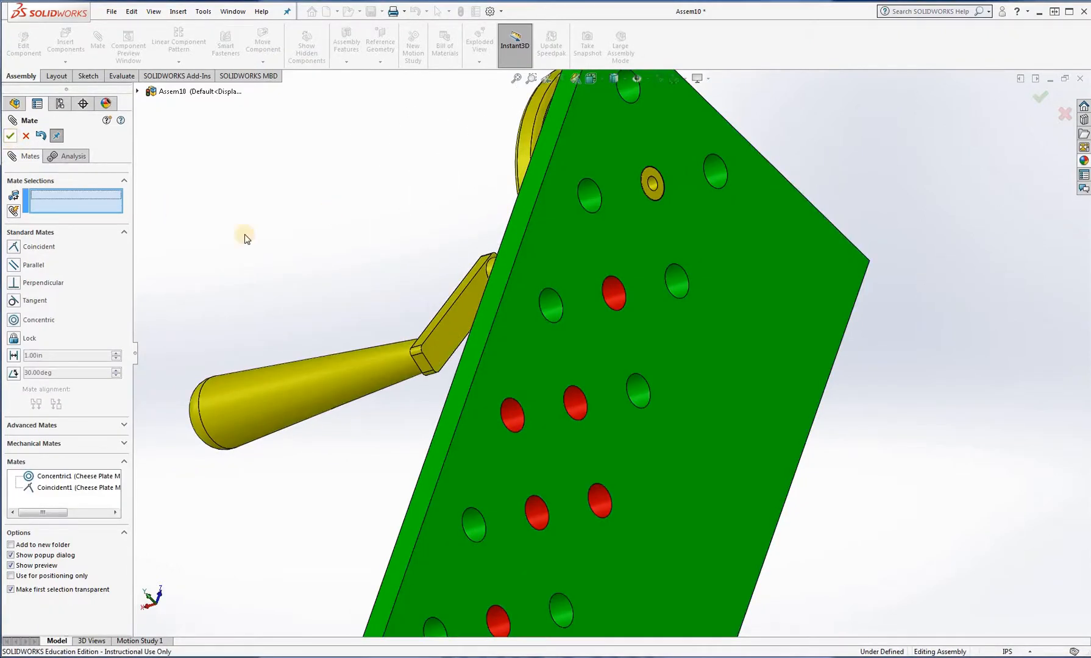
{"action": "middle_click_drag", "start_coordinate": [390, 249], "coordinate": [463, 237]}
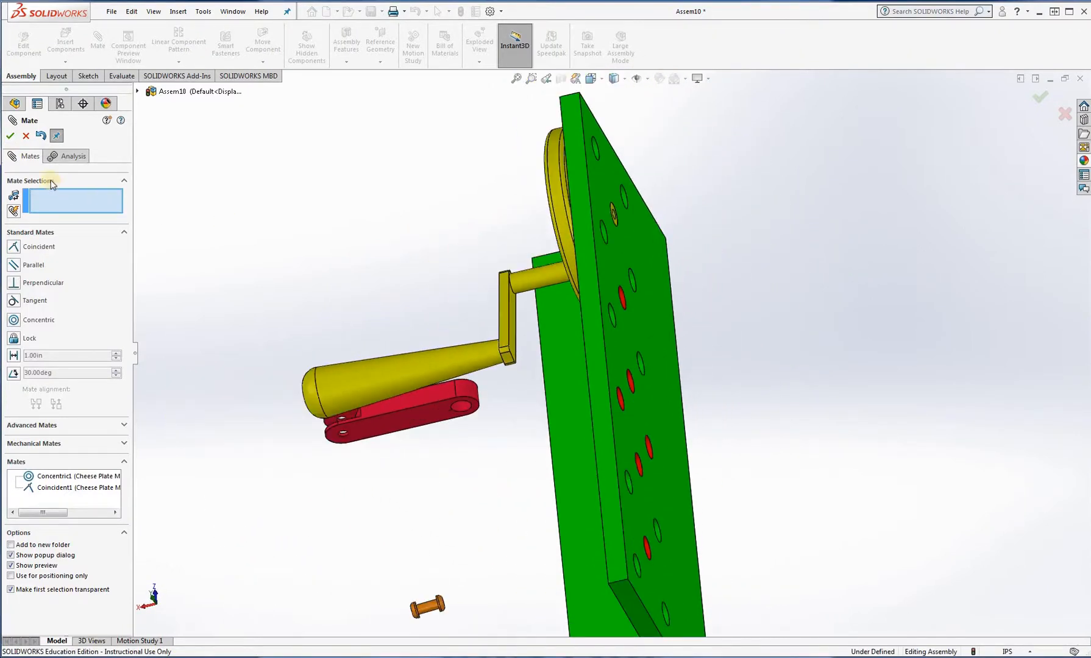
{"action": "left_click", "coordinate": [11, 136]}
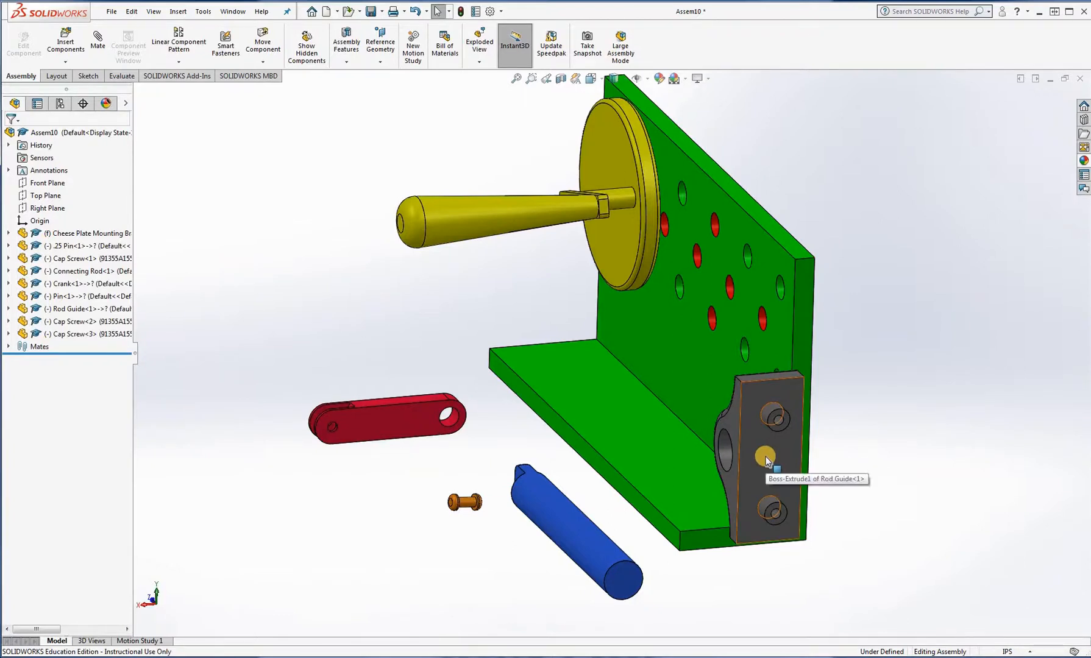
- Move the rod guide in front of the bracket plate, near the two vertically aligned red holes for its bosses
{"action": "left_click_drag", "start_coordinate": [765, 457], "coordinate": [603, 280]}
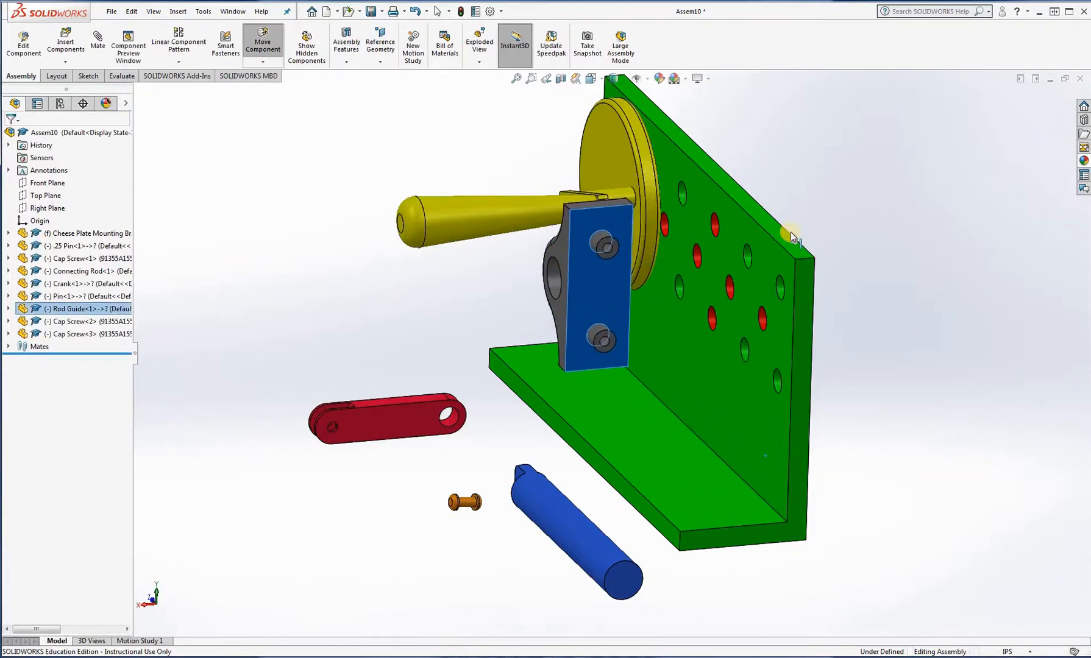
{"action": "key", "text": "Escape"}
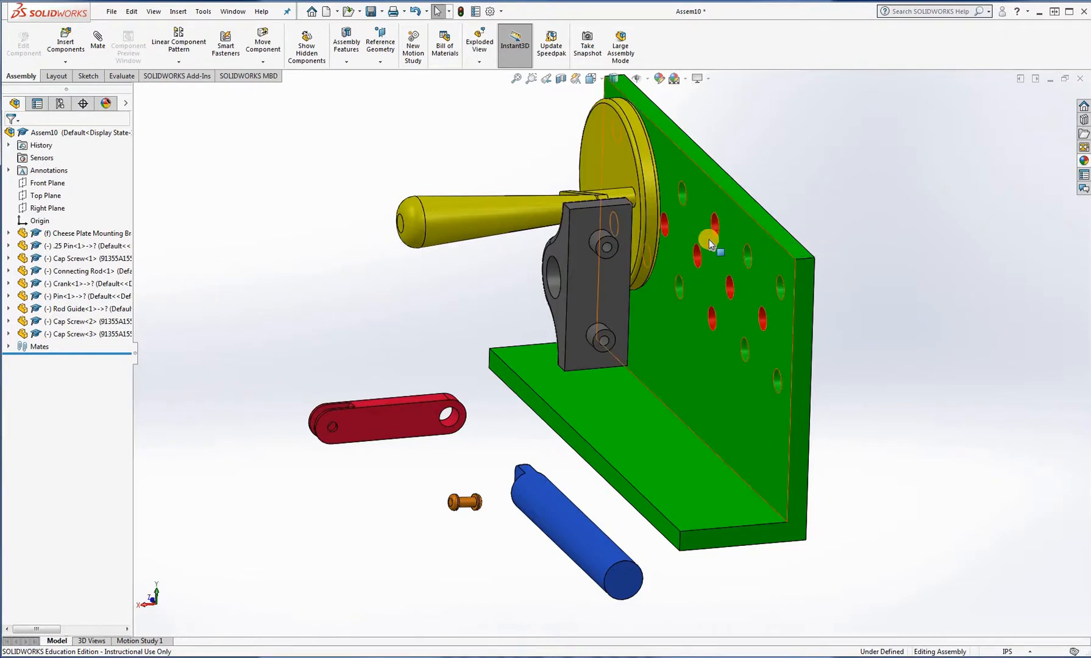
{"action": "scroll", "coordinate": [709, 239], "scroll_direction": "down", "scroll_amount": 5}
{"action": "middle_click_drag", "start_coordinate": [678, 344], "coordinate": [862, 183]}
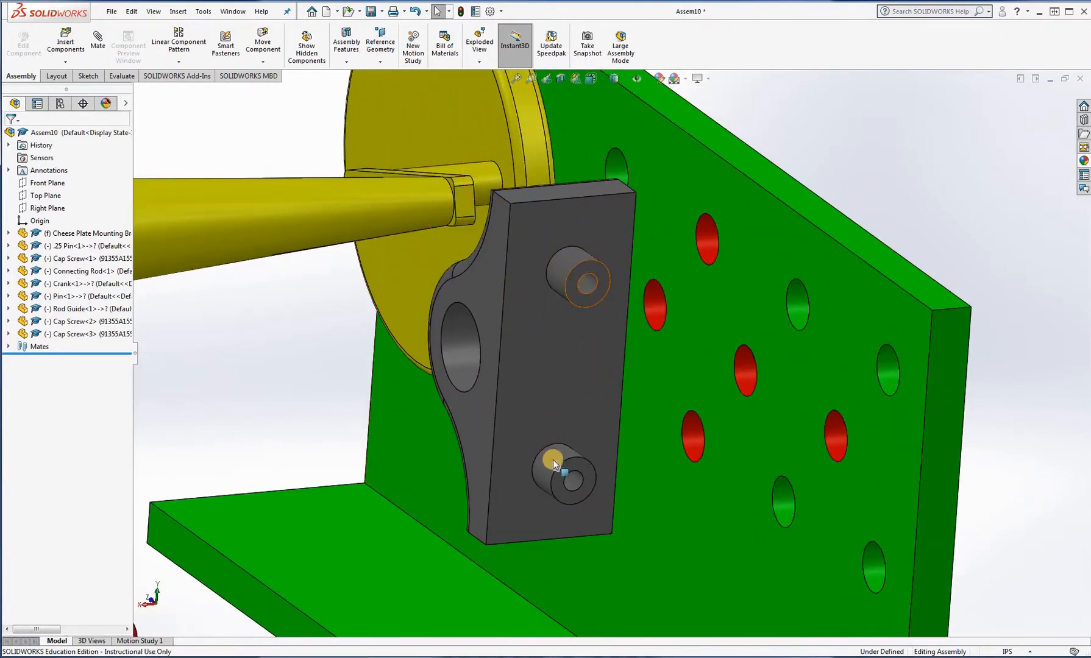
{"action": "left_click", "coordinate": [706, 244]}
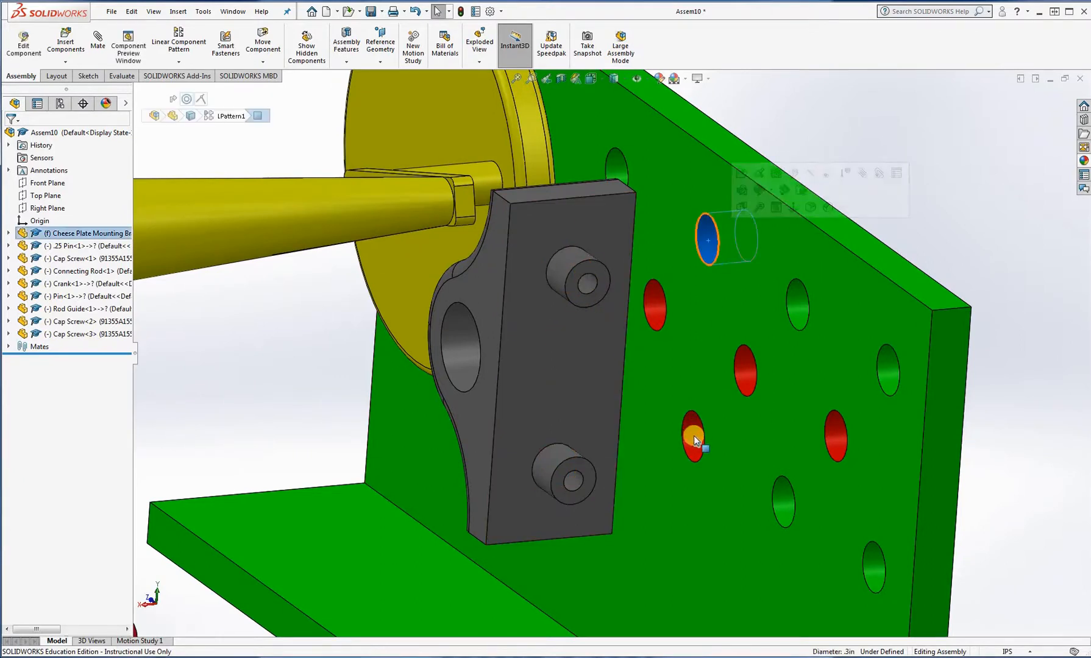
{"action": "left_click", "coordinate": [694, 436]}
{"action": "left_click", "coordinate": [821, 236]}
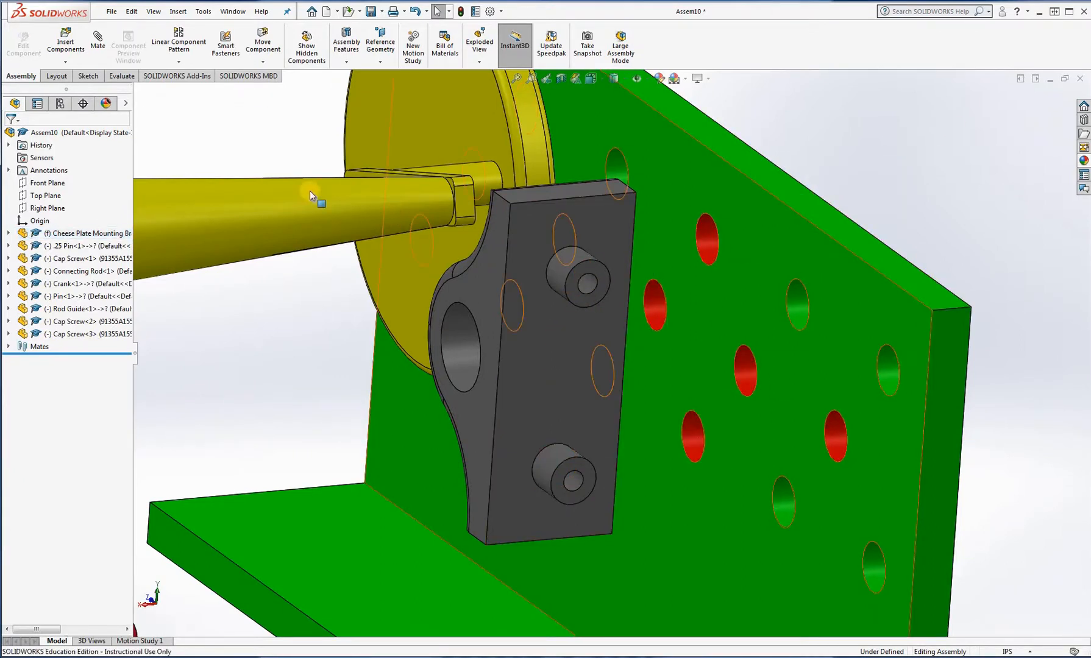
- Add a concentric mate between the rod guide's upper boss and the upper red hole of the vertical pair, using the aligned orientation
{"action": "left_click", "coordinate": [99, 43]}
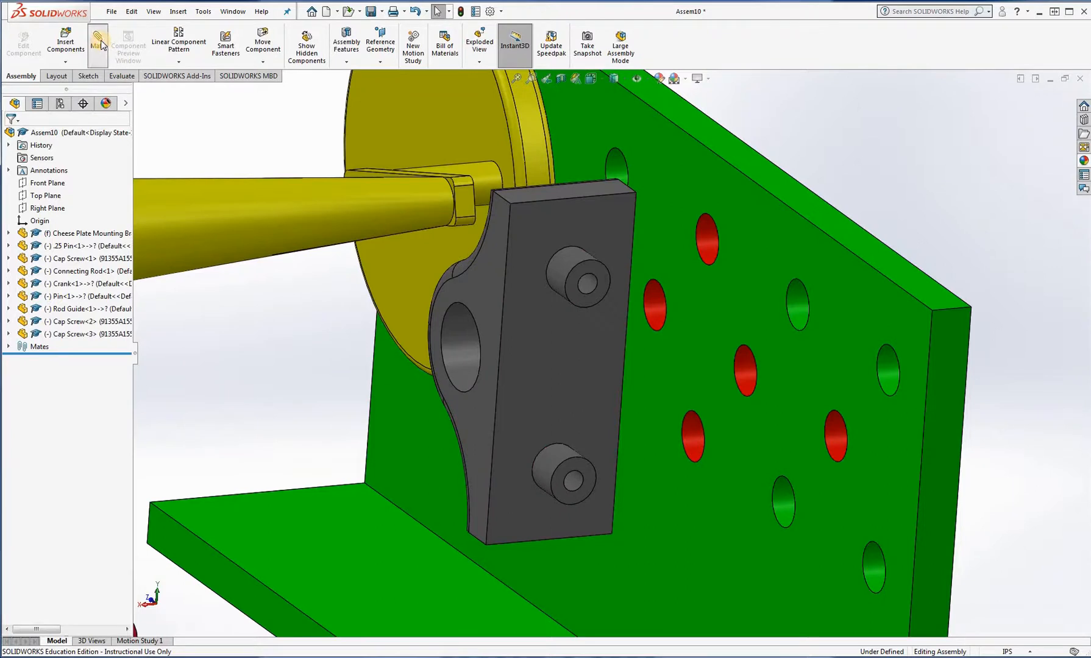
{"action": "left_click", "coordinate": [567, 262]}
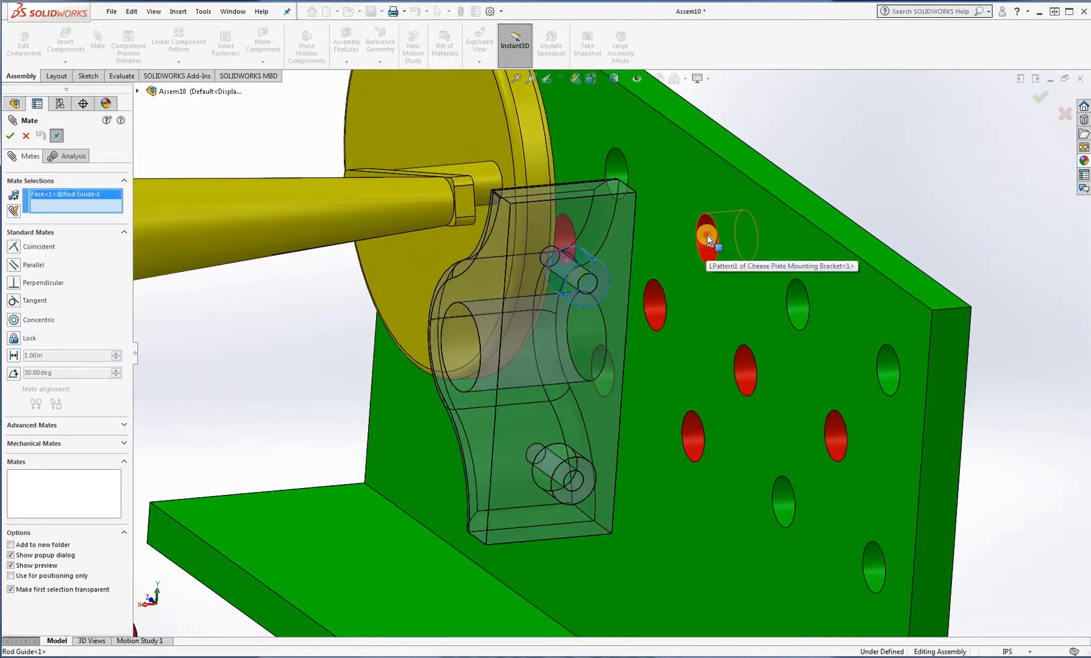
{"action": "left_click", "coordinate": [707, 236]}
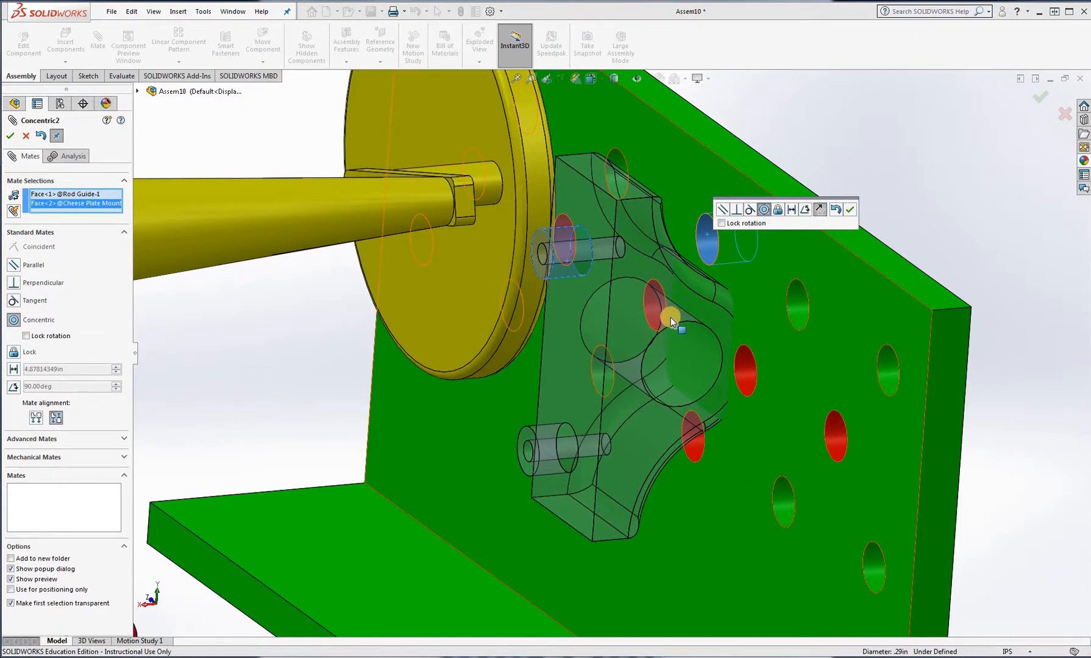
{"action": "left_click", "coordinate": [35, 418]}
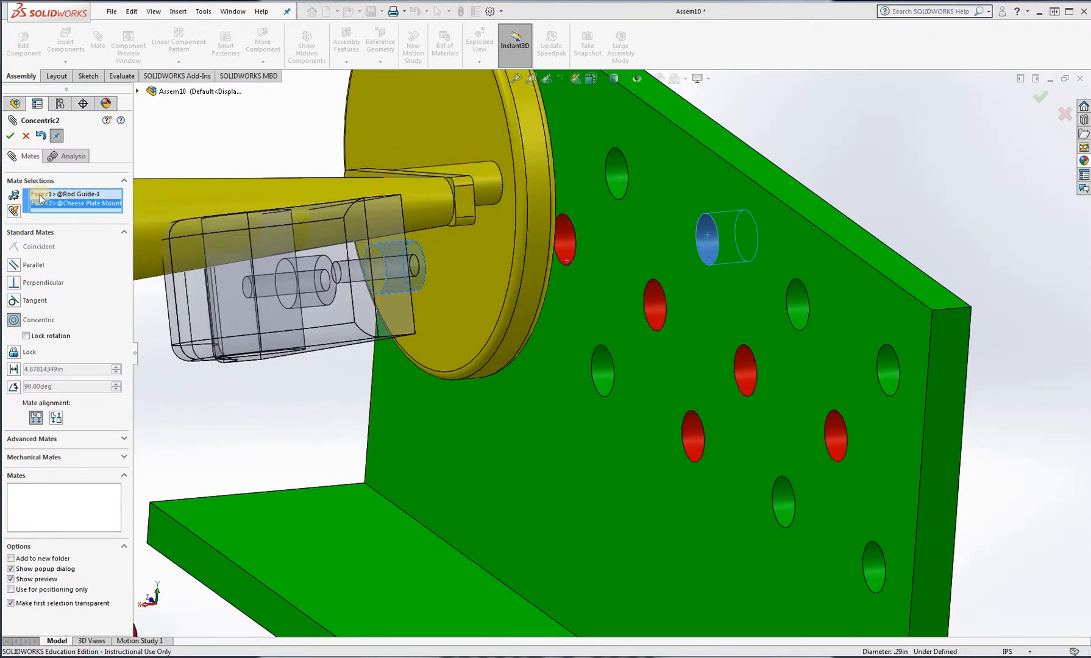
{"action": "left_click", "coordinate": [11, 137]}
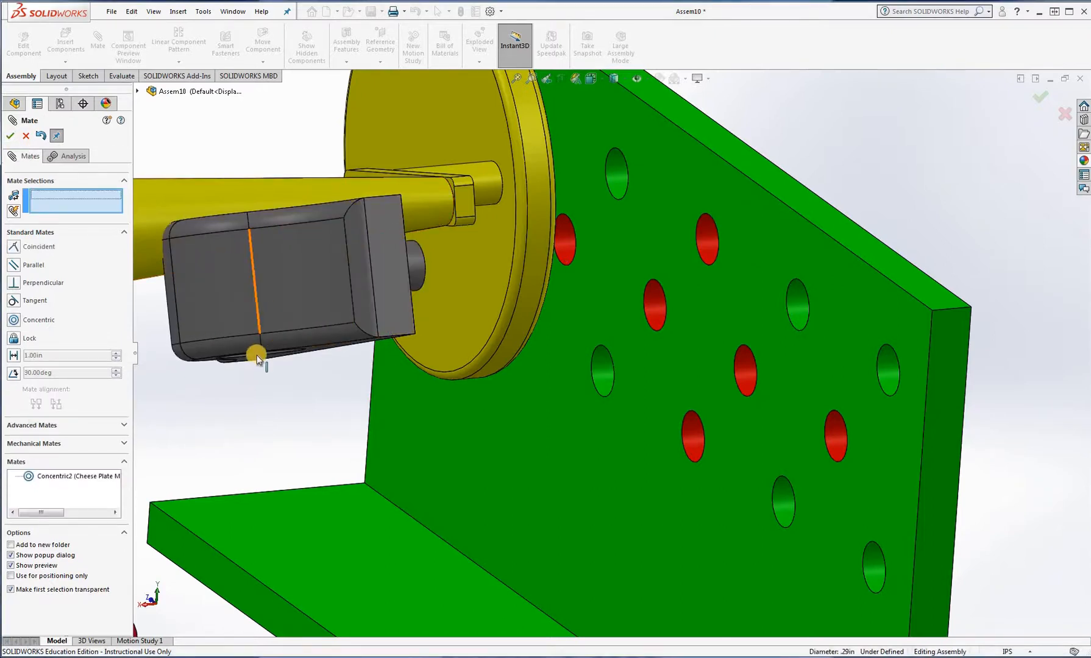
- Swing the rod guide downward about its mated boss until its body hangs roughly upright with the second boss below
{"action": "middle_click_drag", "start_coordinate": [390, 344], "coordinate": [312, 300]}
{"action": "left_click", "coordinate": [322, 288]}
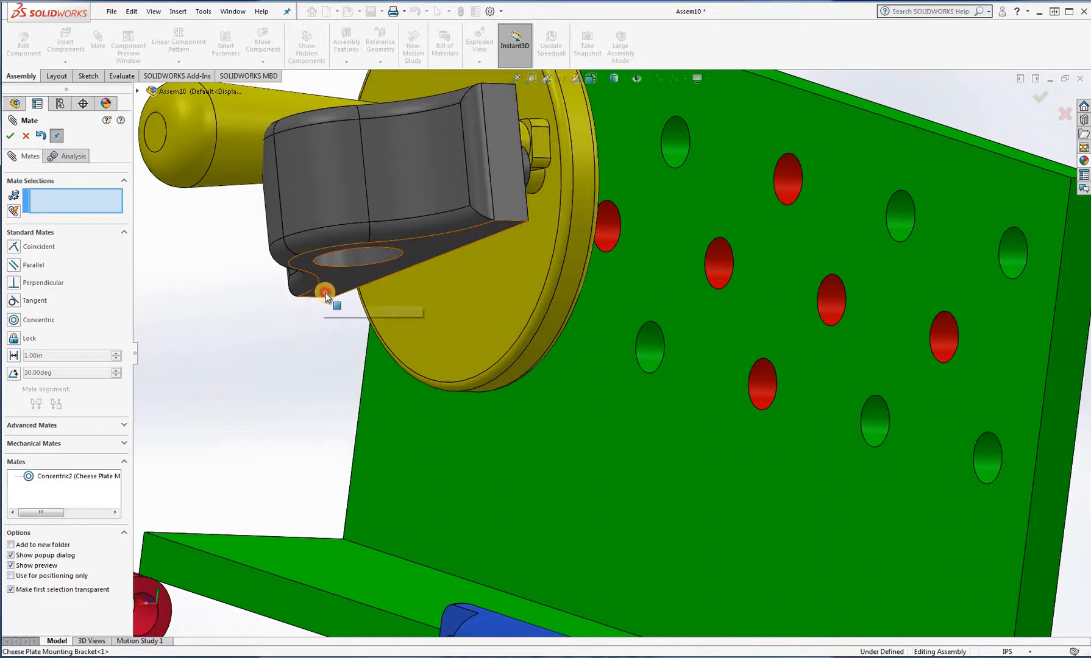
{"action": "left_click_drag", "start_coordinate": [356, 372], "coordinate": [546, 389]}
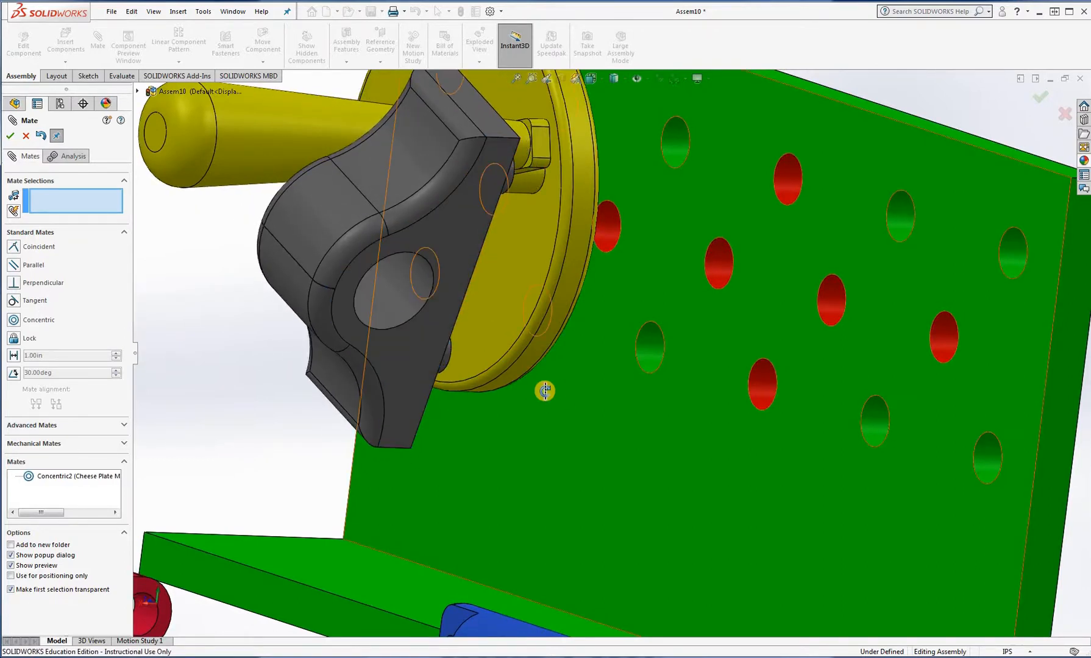
{"action": "middle_click_drag", "start_coordinate": [545, 389], "coordinate": [310, 359]}
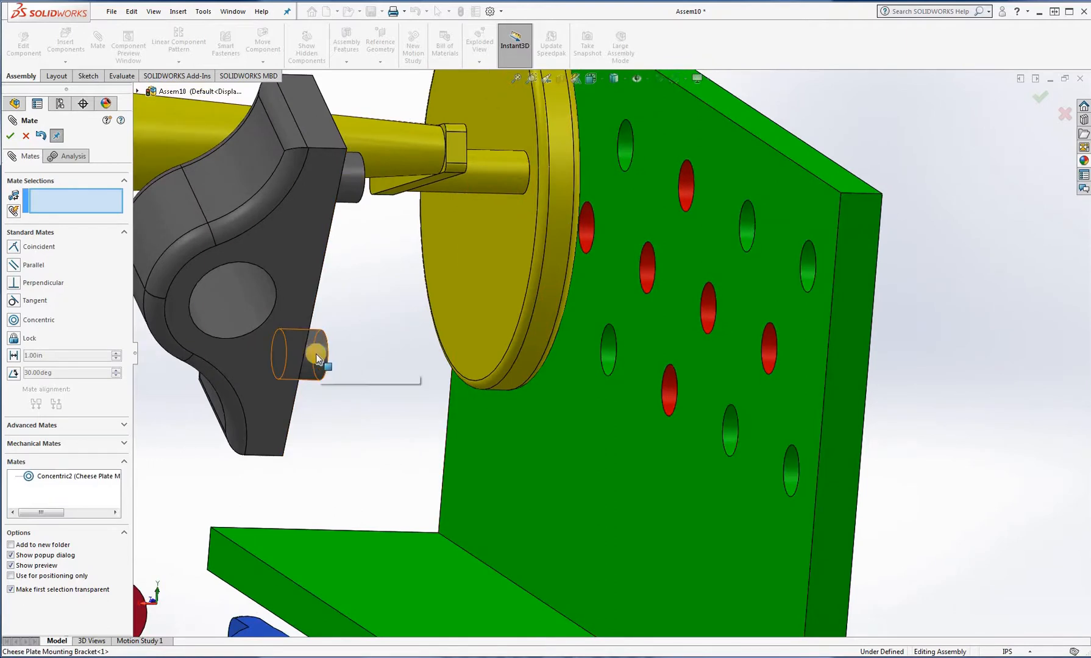
- Add a concentric mate between the rod guide's lower boss and the lower red hole of the vertical pair
{"action": "left_click", "coordinate": [315, 356]}
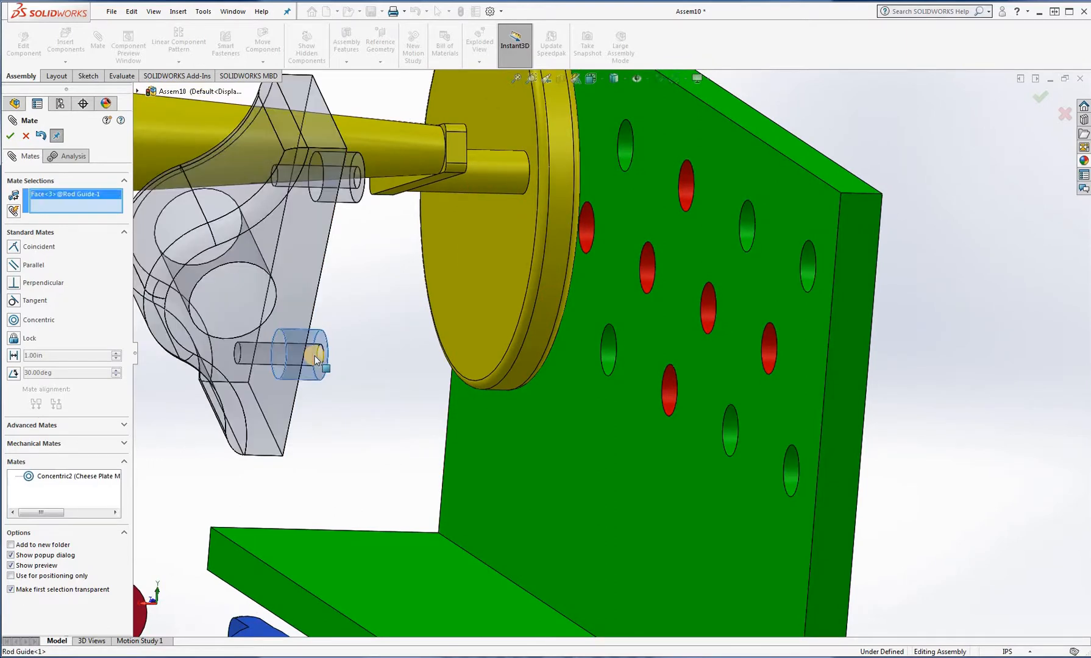
{"action": "left_click", "coordinate": [669, 392]}
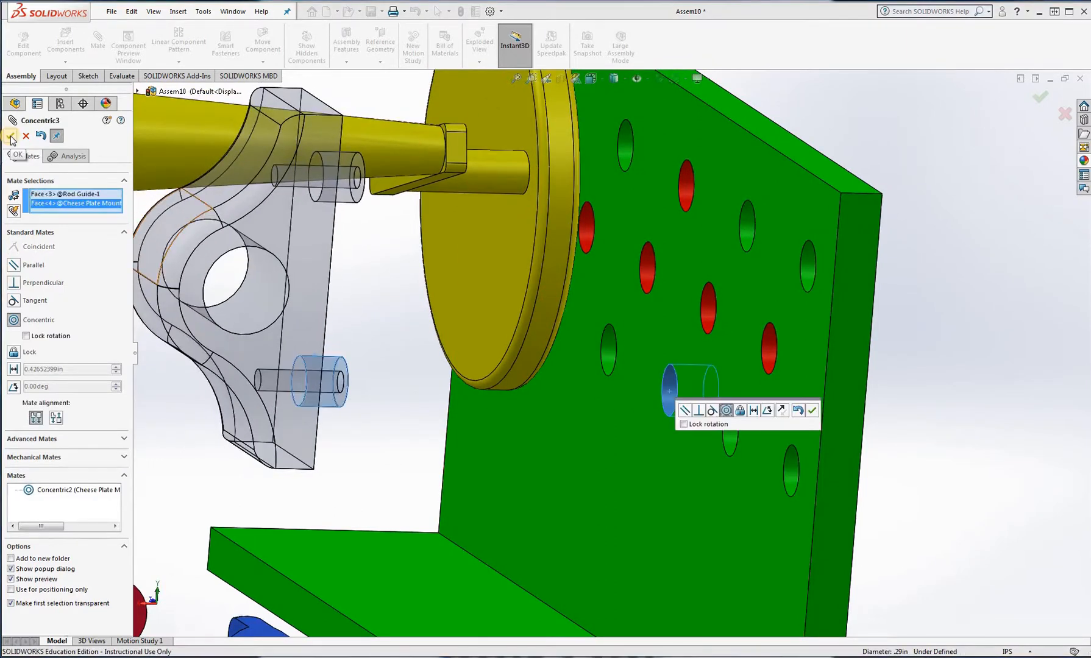
{"action": "left_click", "coordinate": [10, 137]}
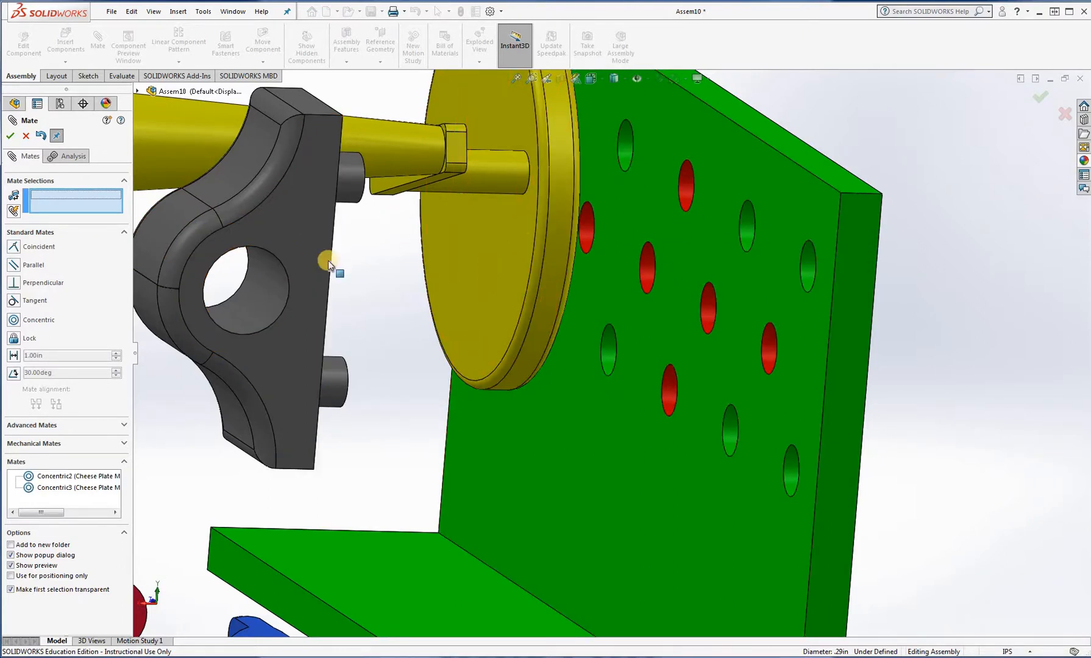
- Mate the rod guide's flat back face coincident with the bracket plate's front face and finish mating
{"action": "left_click", "coordinate": [730, 165]}
{"action": "middle_click_drag", "start_coordinate": [604, 280], "coordinate": [217, 273]}
{"action": "left_click", "coordinate": [218, 272]}
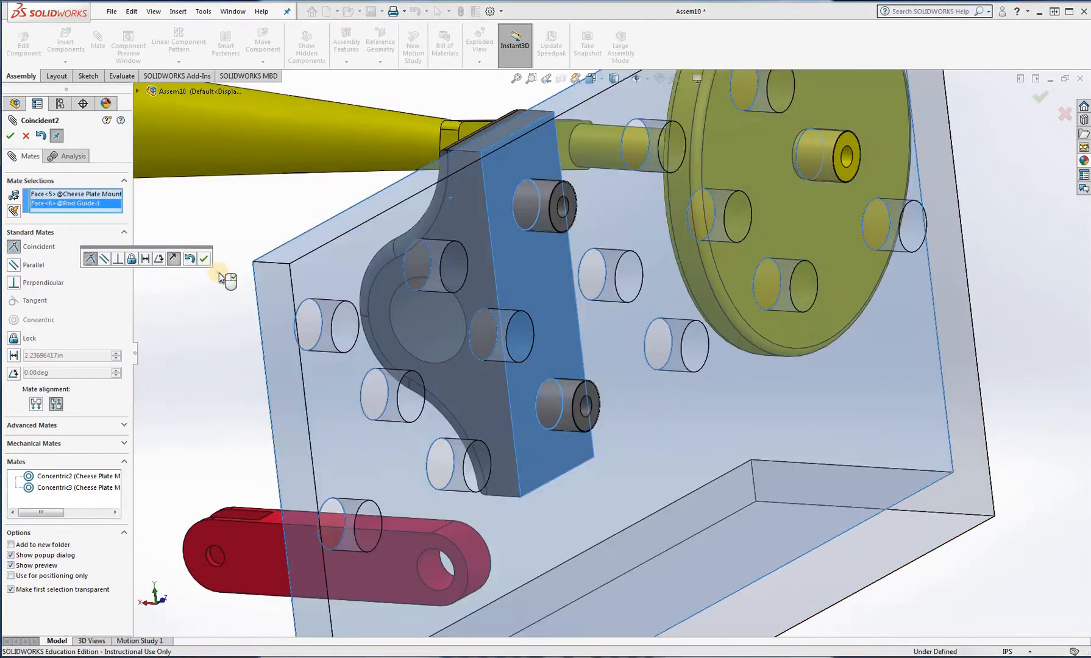
{"action": "left_click", "coordinate": [9, 138]}
{"action": "left_click", "coordinate": [9, 138]}
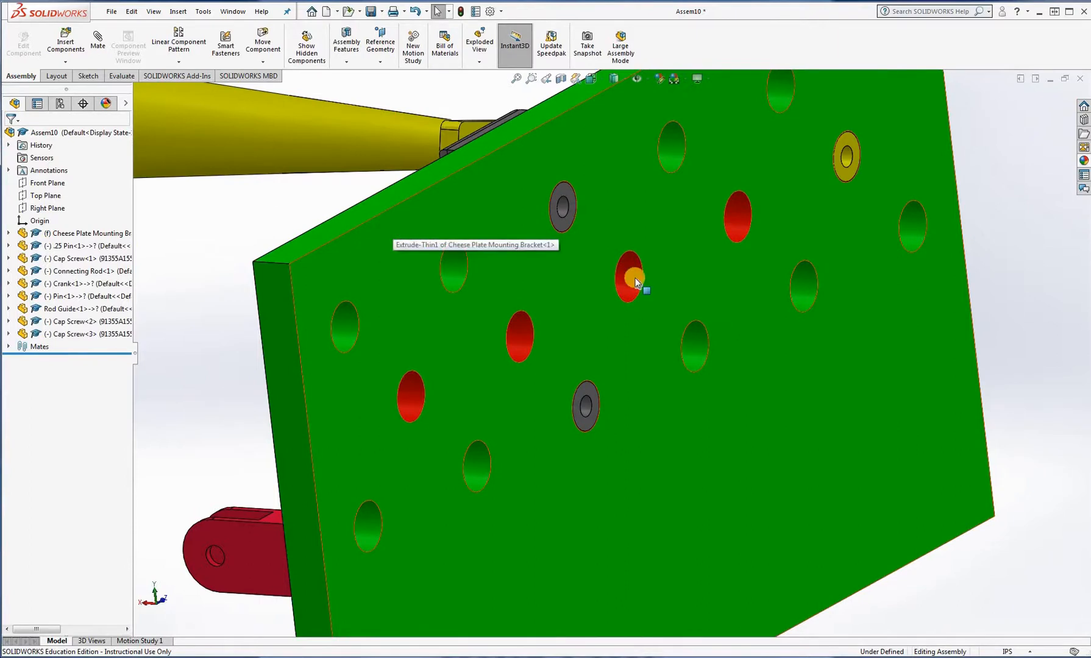
- Move the three cap screws from above the assembly to the open space beside the bracket's rear face
{"action": "scroll", "coordinate": [635, 278], "scroll_direction": "up", "scroll_amount": 3}
{"action": "scroll", "coordinate": [688, 320], "scroll_direction": "up", "scroll_amount": 2}
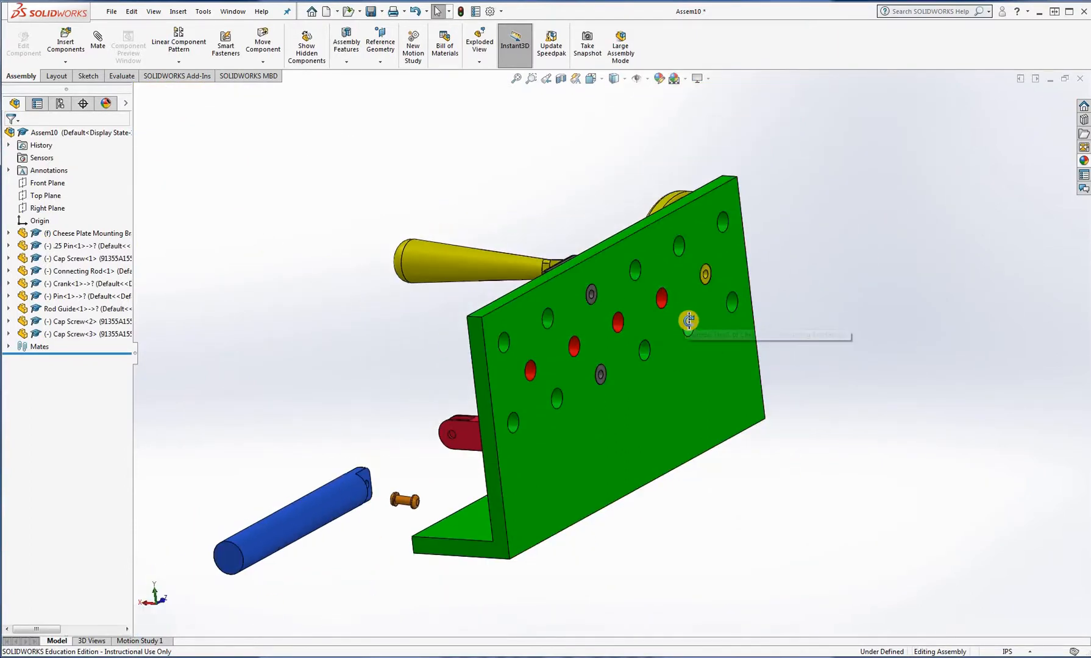
{"action": "middle_click_drag", "start_coordinate": [688, 320], "coordinate": [738, 325]}
{"action": "scroll", "coordinate": [622, 240], "scroll_direction": "up", "scroll_amount": 3}
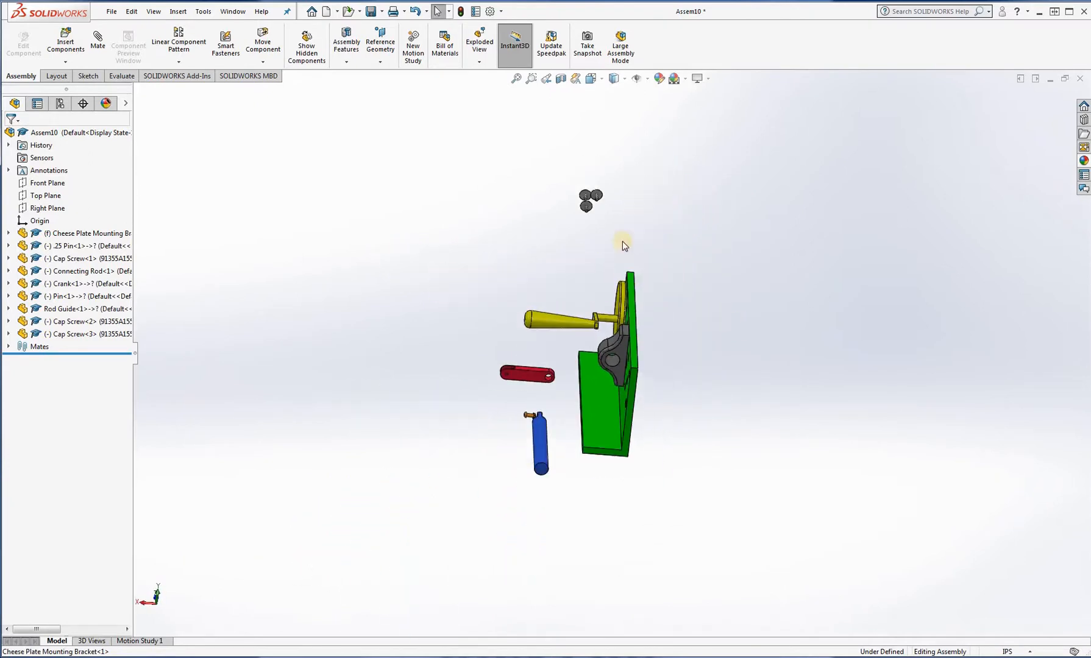
{"action": "scroll", "coordinate": [660, 308], "scroll_direction": "down", "scroll_amount": 3}
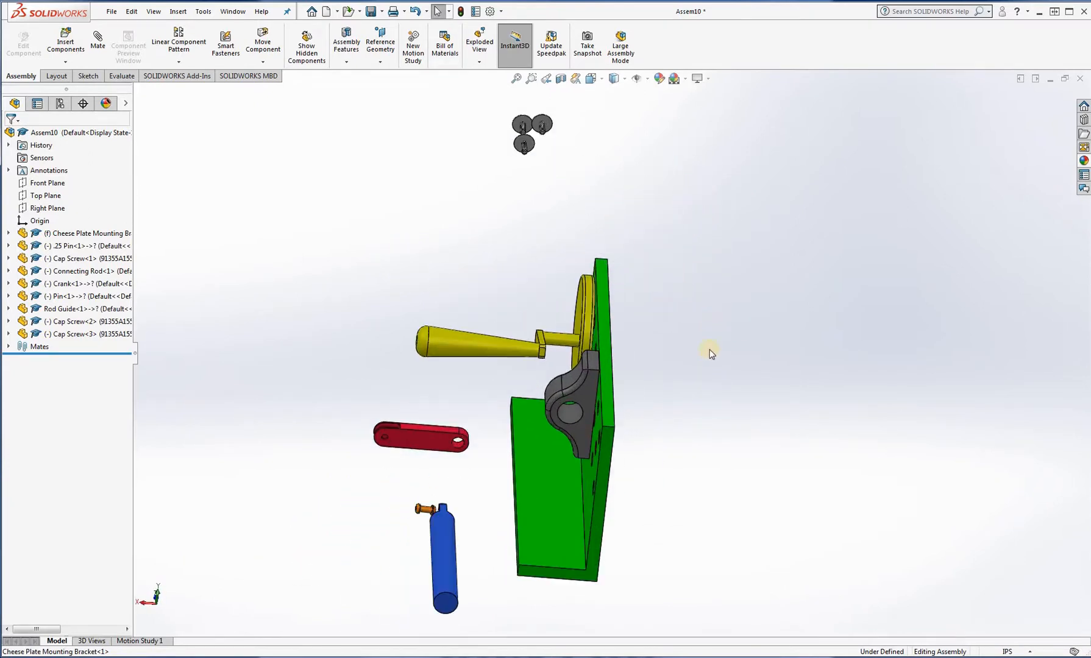
{"action": "scroll", "coordinate": [594, 347], "scroll_direction": "down", "scroll_amount": 1}
{"action": "middle_click_drag", "start_coordinate": [594, 347], "coordinate": [491, 143]}
{"action": "left_click_drag", "start_coordinate": [490, 140], "coordinate": [683, 363]}
{"action": "left_click_drag", "start_coordinate": [503, 126], "coordinate": [656, 334]}
{"action": "left_click_drag", "start_coordinate": [627, 317], "coordinate": [648, 359]}
{"action": "scroll", "coordinate": [659, 349], "scroll_direction": "down", "scroll_amount": 4}
{"action": "scroll", "coordinate": [659, 343], "scroll_direction": "down", "scroll_amount": 2}
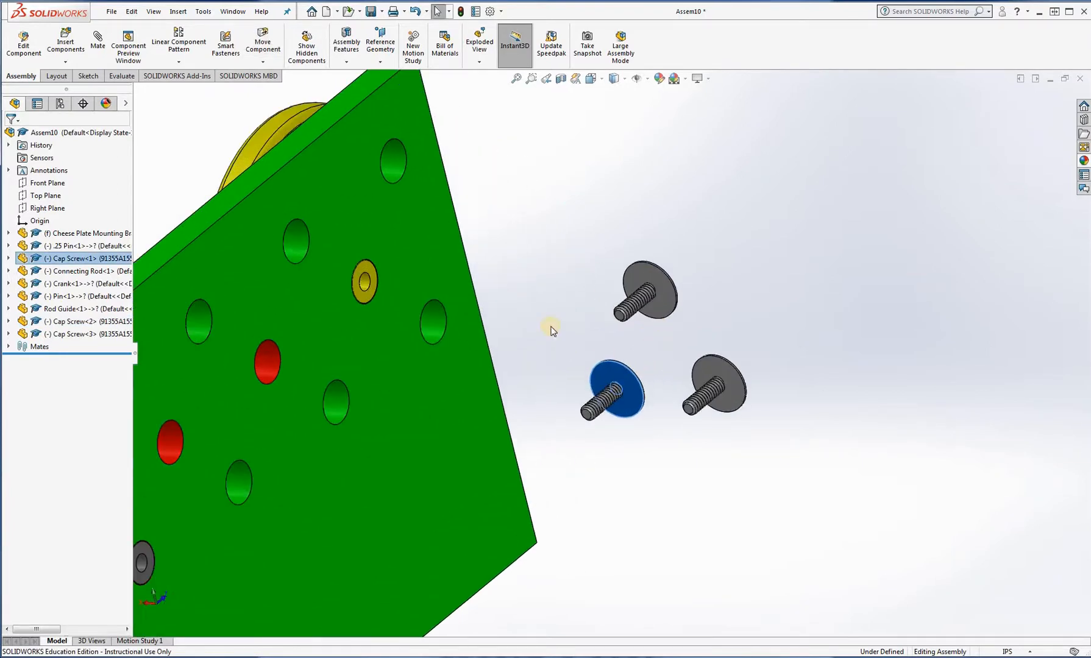
{"action": "left_click", "coordinate": [548, 322]}
- Add a concentric mate between the uppermost cap screw's head edge and the hole edge in the crank's boss, using the aligned orientation
{"action": "scroll", "coordinate": [519, 298], "scroll_direction": "down", "scroll_amount": 3}
{"action": "middle_click_drag", "start_coordinate": [558, 300], "coordinate": [699, 346], "text": "ctrl"}
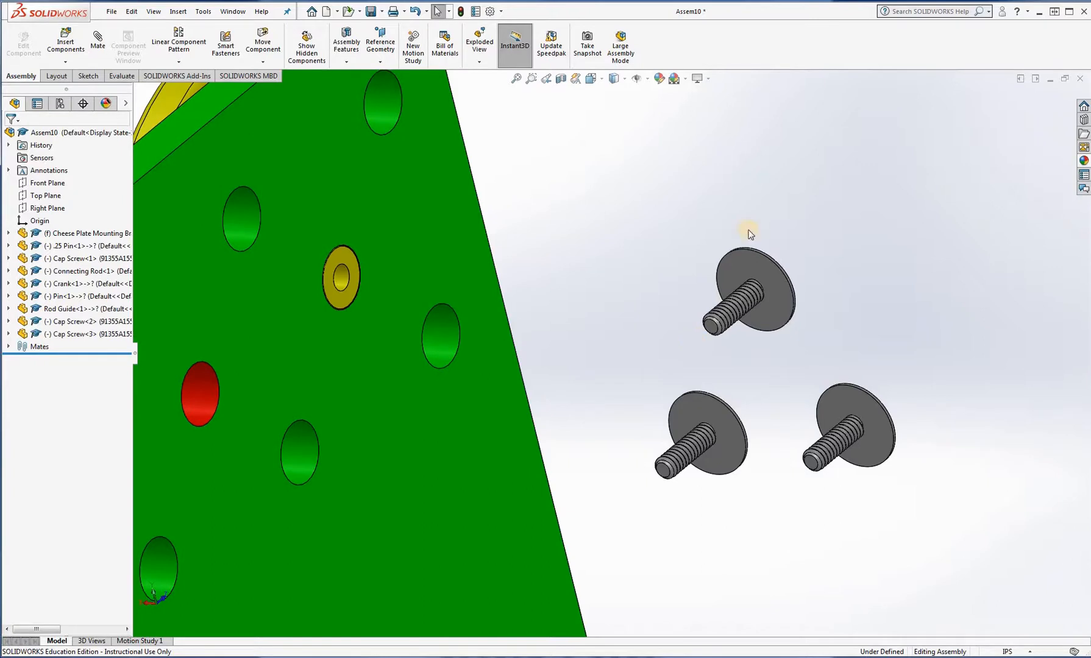
{"action": "mouse_move", "coordinate": [714, 275]}
{"action": "left_mouse_down"}
{"action": "mouse_move", "coordinate": [314, 275]}
{"action": "mouse_move", "coordinate": [304, 243]}
{"action": "mouse_move", "coordinate": [246, 217]}
{"action": "mouse_move", "coordinate": [226, 228]}
{"action": "mouse_move", "coordinate": [231, 205]}
{"action": "mouse_move", "coordinate": [762, 251]}
{"action": "mouse_move", "coordinate": [731, 298]}
{"action": "left_mouse_up"}
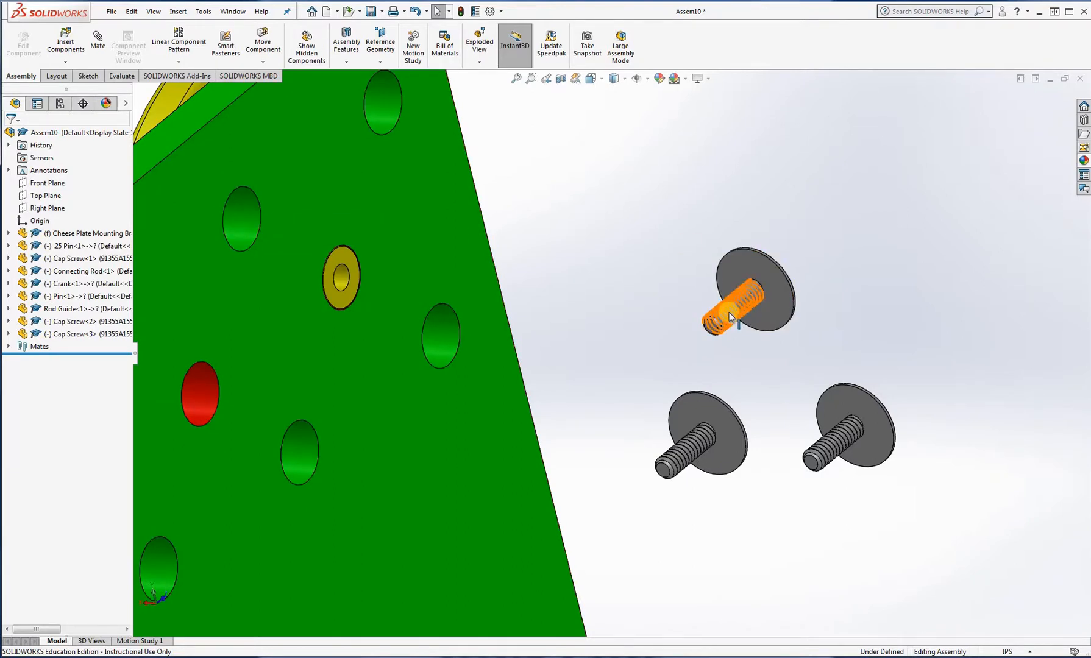
{"action": "left_click", "coordinate": [876, 291]}
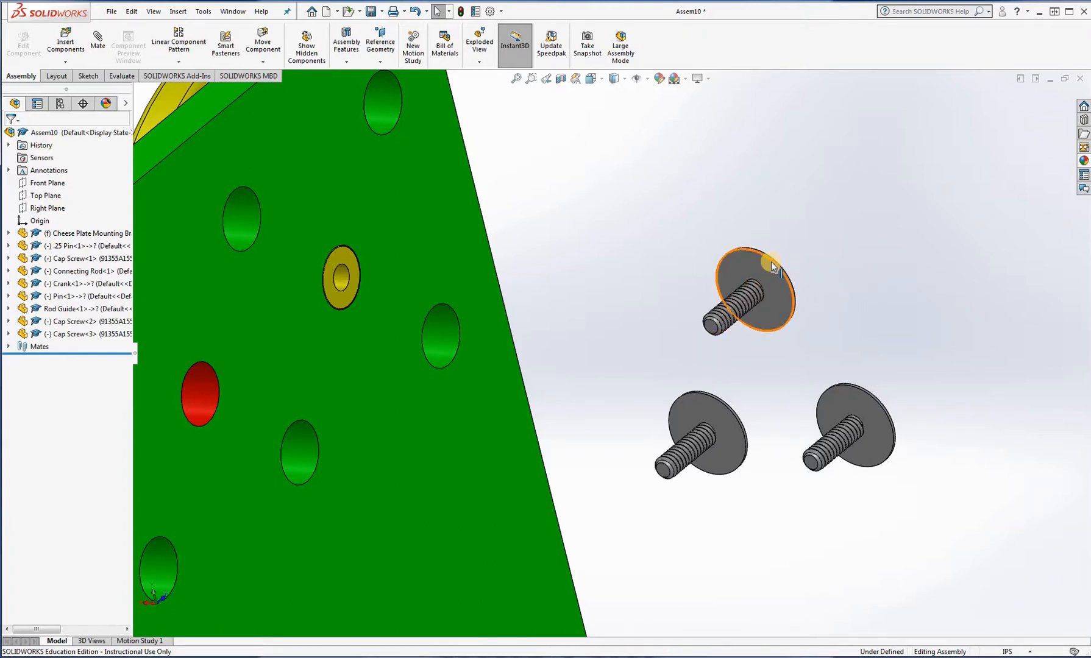
{"action": "left_click", "coordinate": [97, 47]}
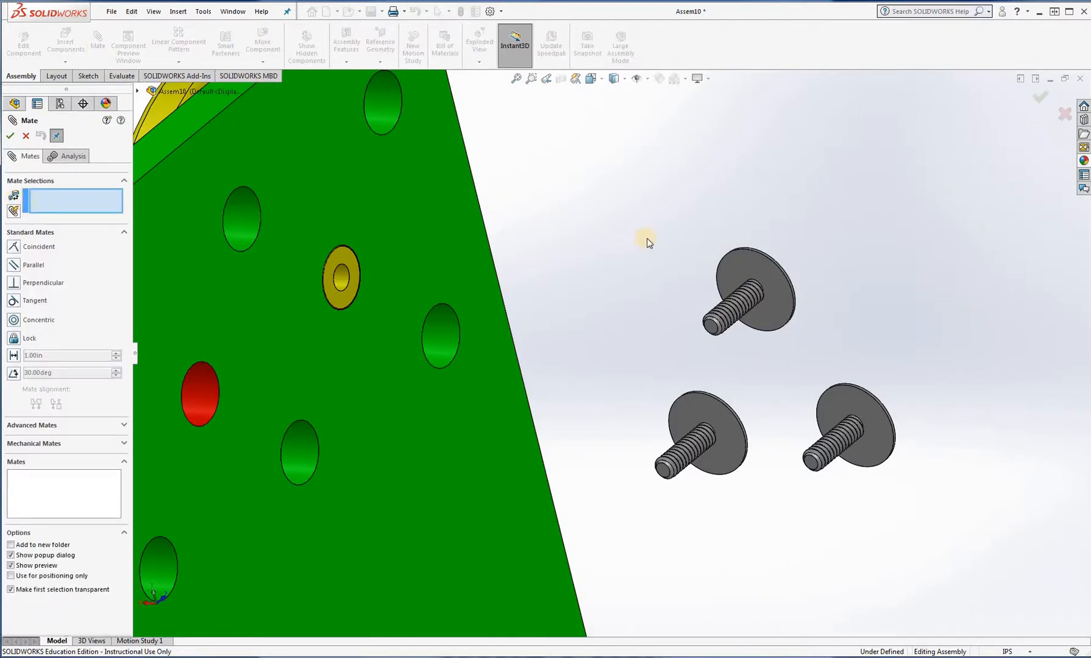
{"action": "left_click", "coordinate": [739, 251]}
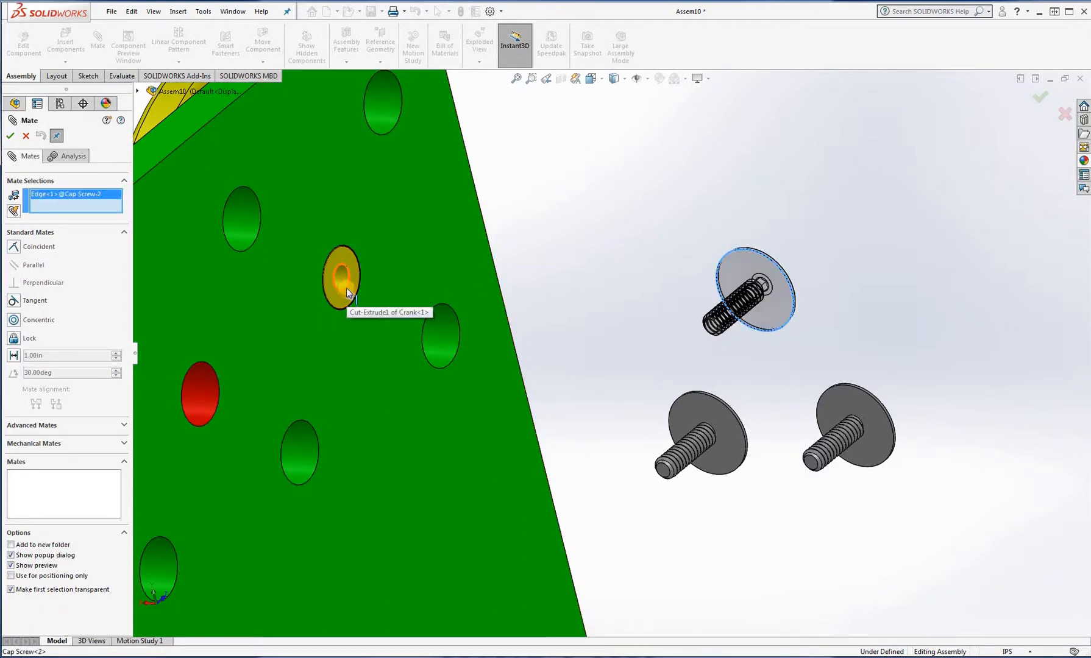
{"action": "left_click", "coordinate": [346, 288]}
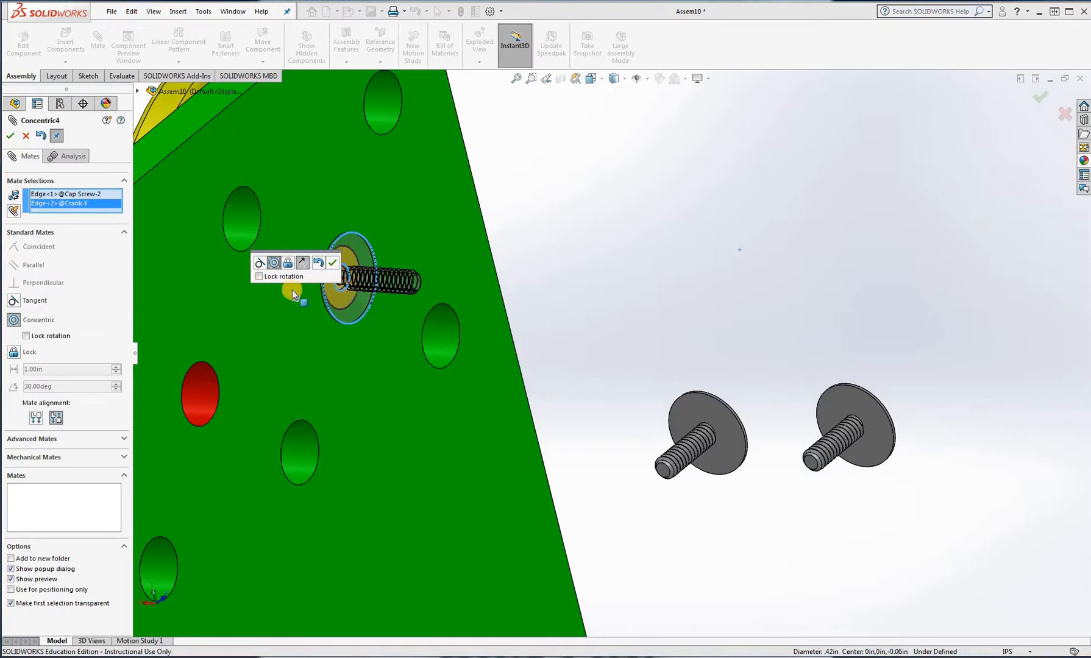
{"action": "left_click", "coordinate": [37, 419]}
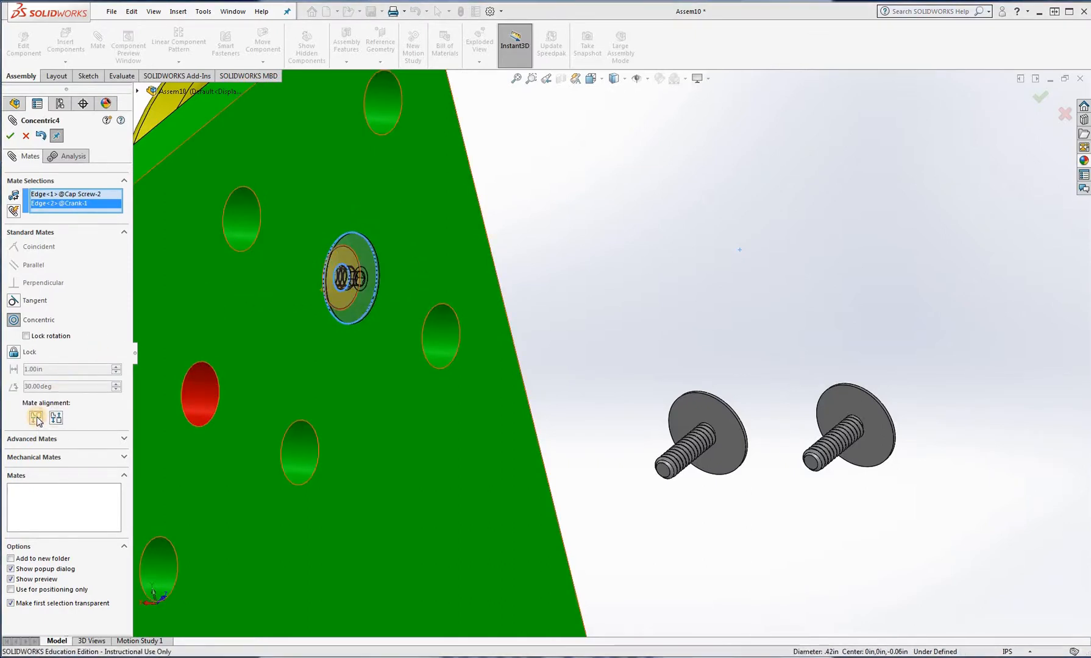
{"action": "left_click", "coordinate": [11, 136]}
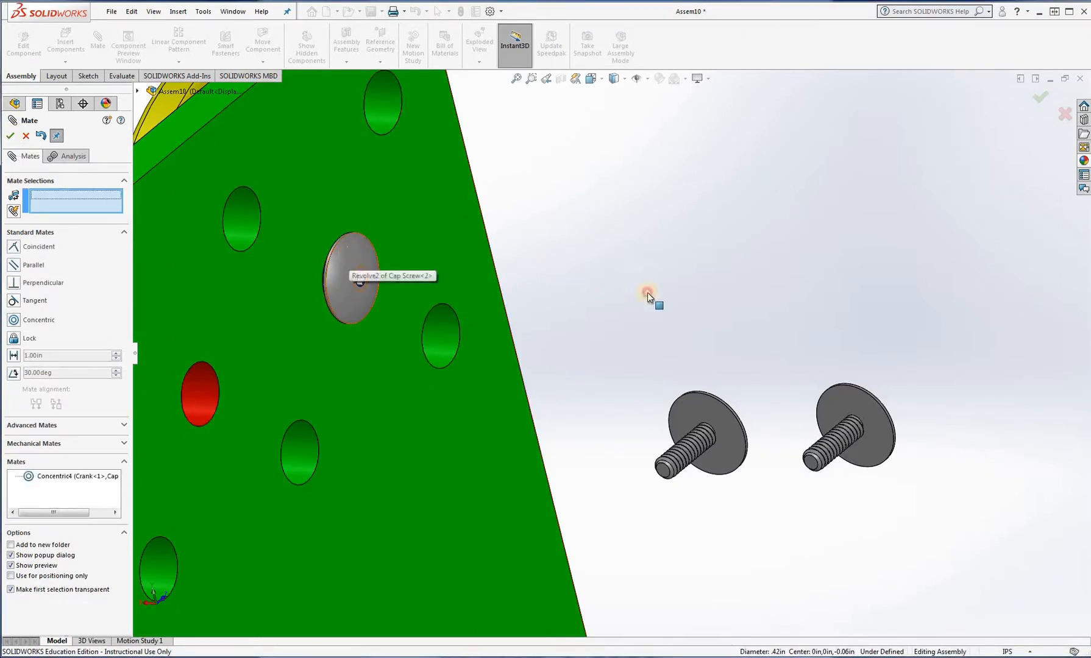
- Pull the crank's cap screw out along its axis and mate its head's underside coincident with the bracket's rear face
{"action": "left_click_drag", "start_coordinate": [647, 293], "coordinate": [680, 297]}
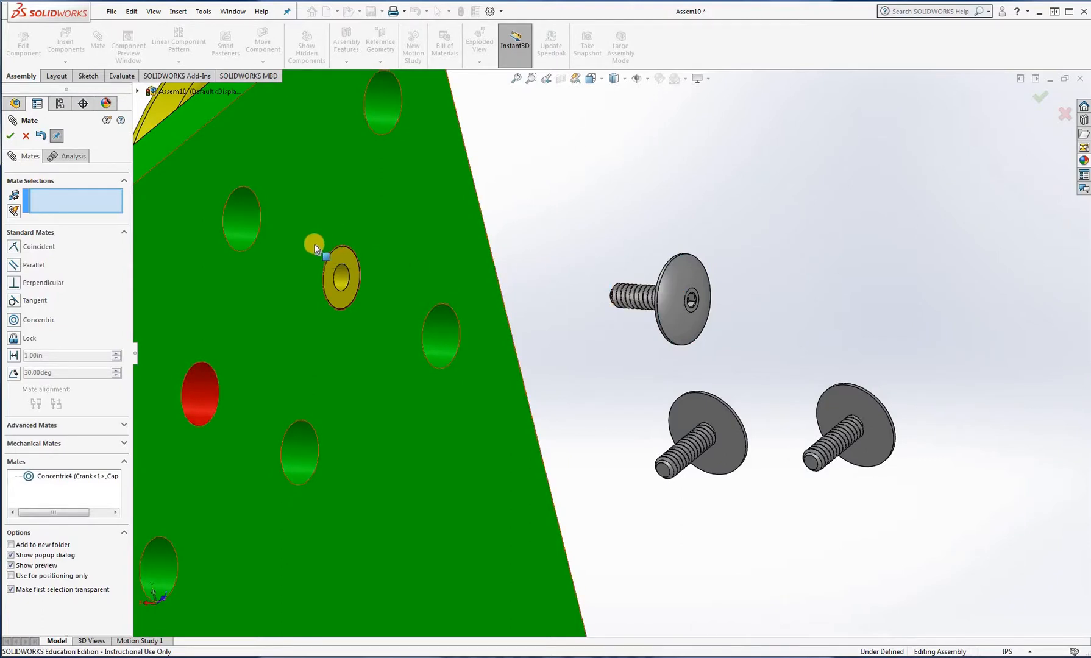
{"action": "left_click", "coordinate": [377, 273]}
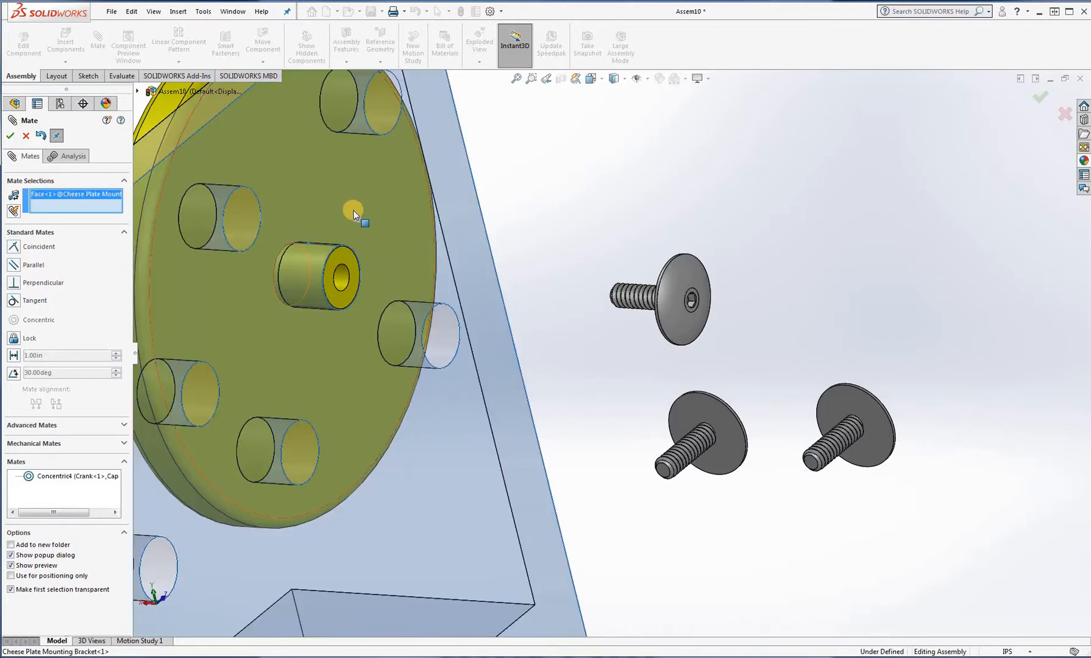
{"action": "middle_click_drag", "start_coordinate": [482, 275], "coordinate": [892, 328]}
{"action": "left_click", "coordinate": [891, 324]}
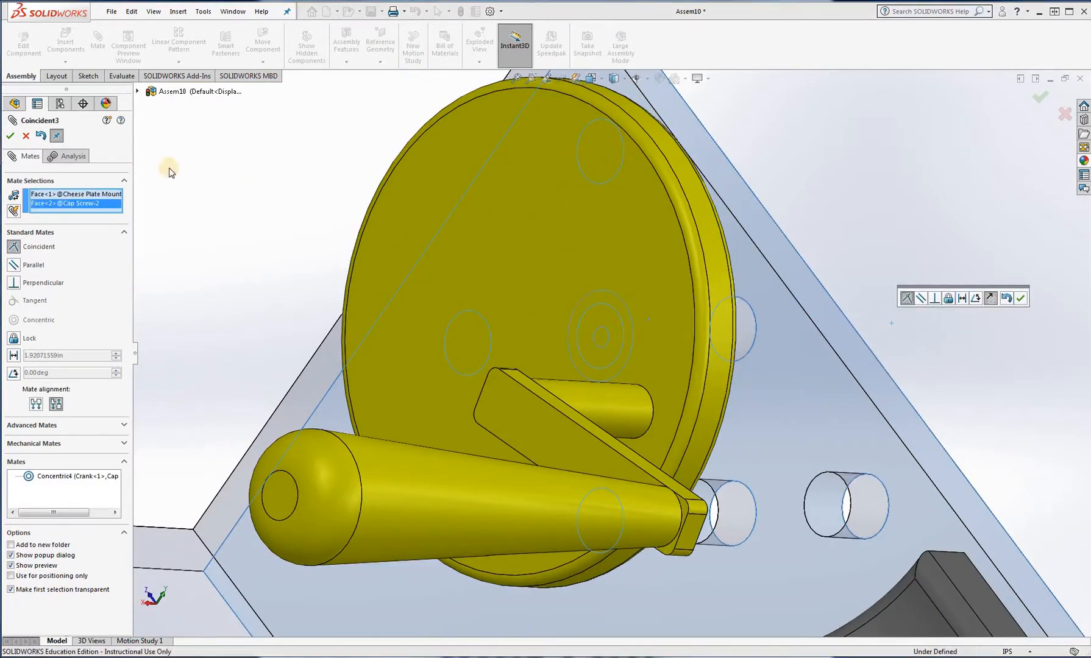
{"action": "left_click", "coordinate": [11, 136]}
- Add a concentric mate between the nearer remaining cap screw's head edge and the hole edge in the rod guide's upper boss
{"action": "middle_click_drag", "start_coordinate": [646, 288], "coordinate": [823, 441]}
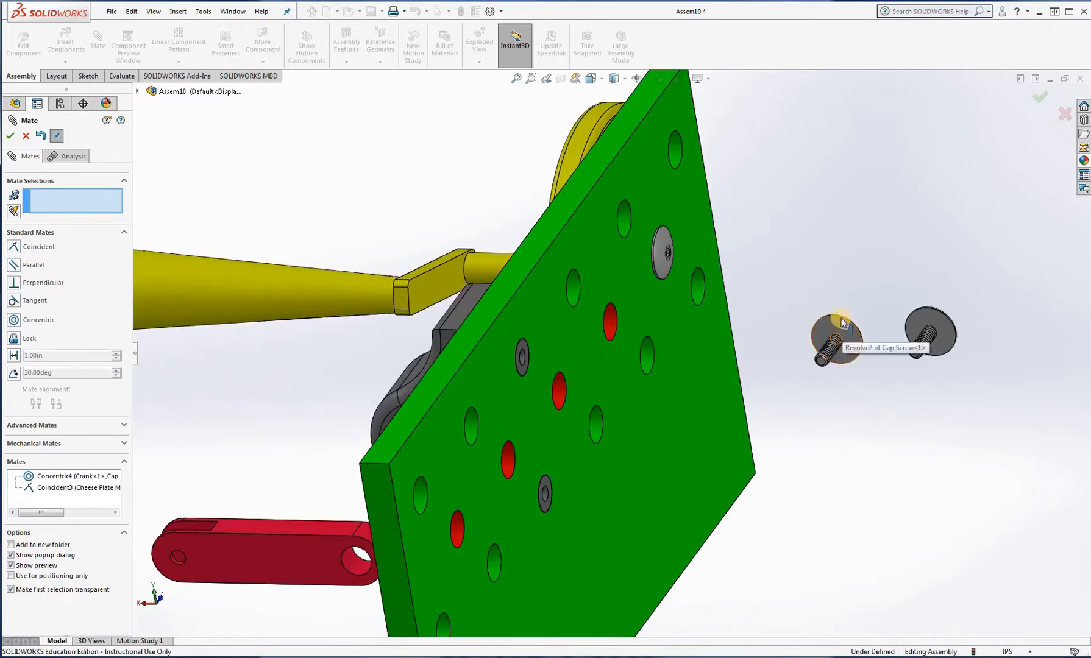
{"action": "scroll", "coordinate": [805, 329], "scroll_direction": "down", "scroll_amount": 2}
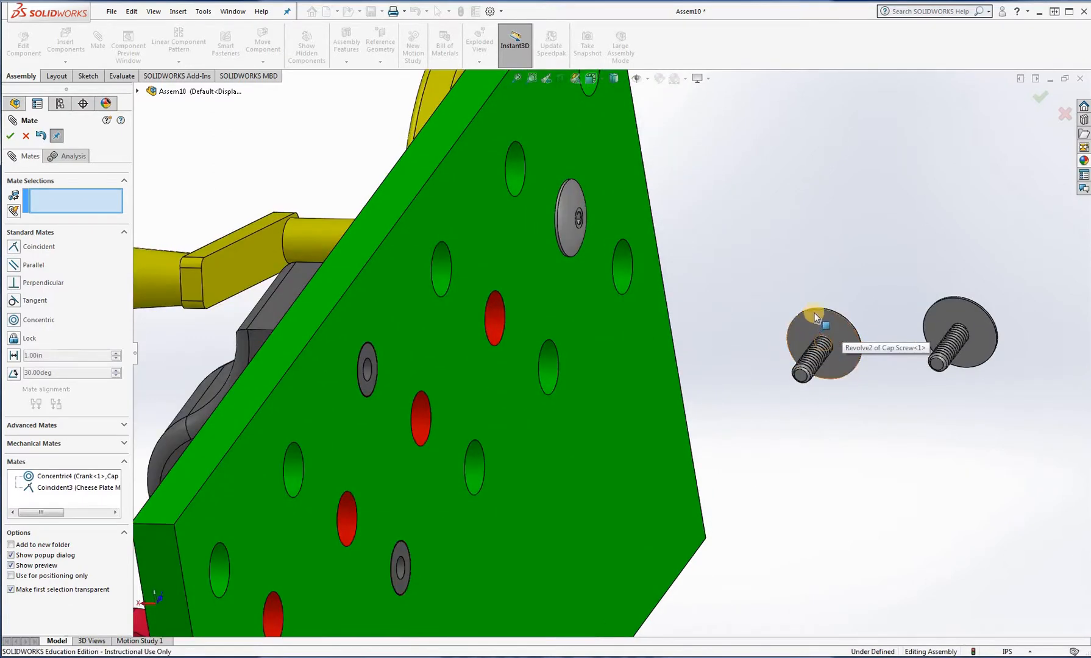
{"action": "left_click", "coordinate": [814, 310]}
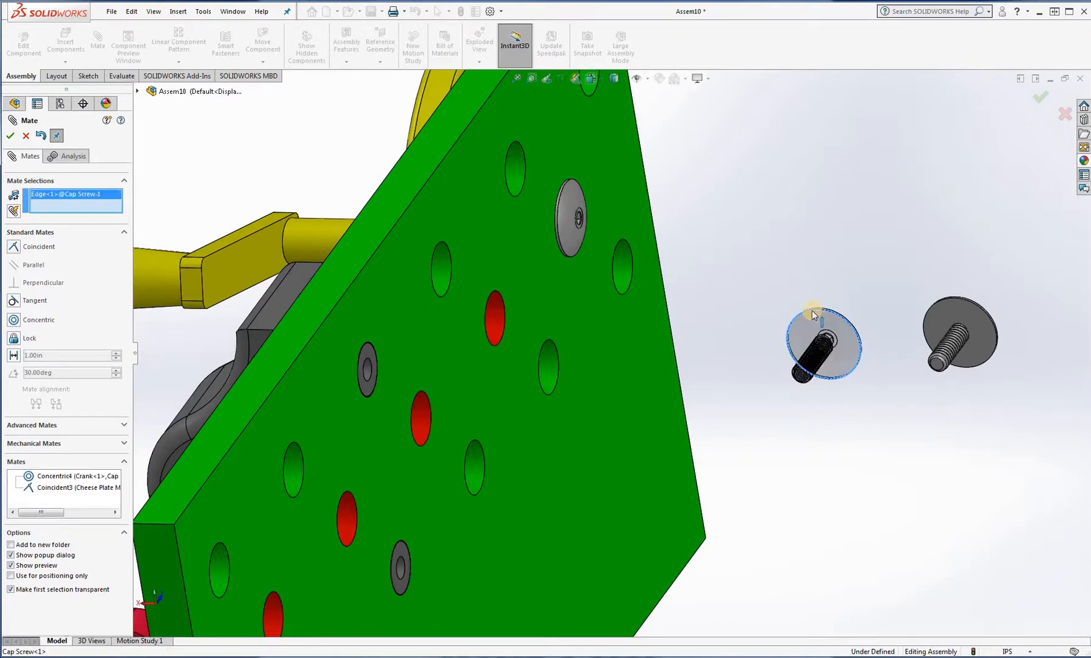
{"action": "left_click", "coordinate": [375, 355]}
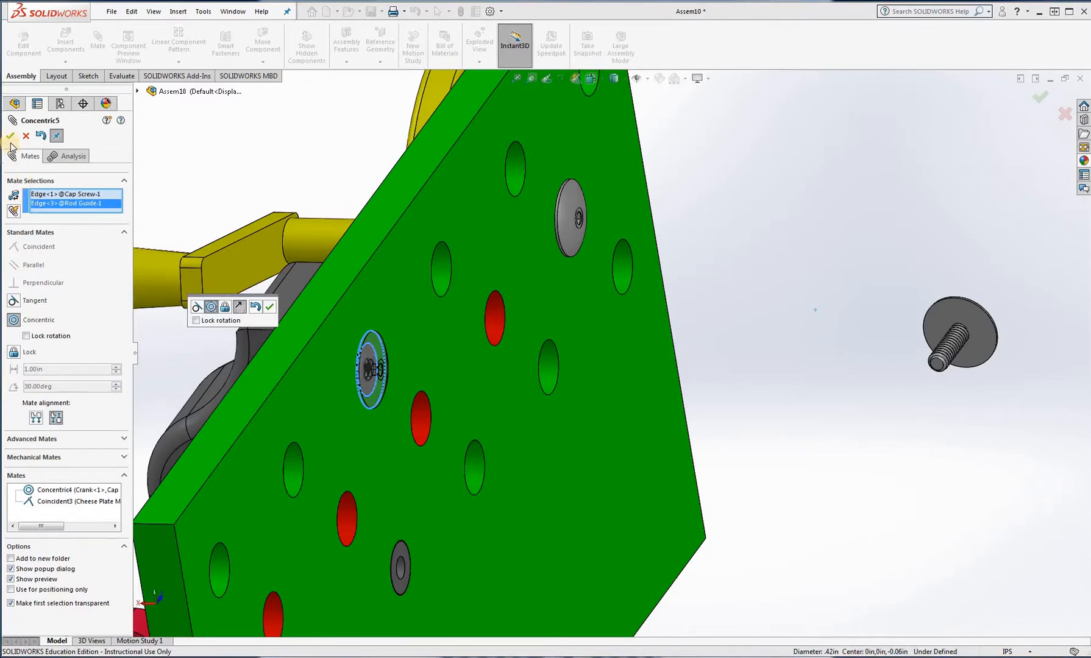
{"action": "key", "text": "Return"}
- Pull the upper rod guide screw out along its axis and mate its head's underside coincident with the bracket's rear face
{"action": "left_click_drag", "start_coordinate": [382, 355], "coordinate": [647, 366]}
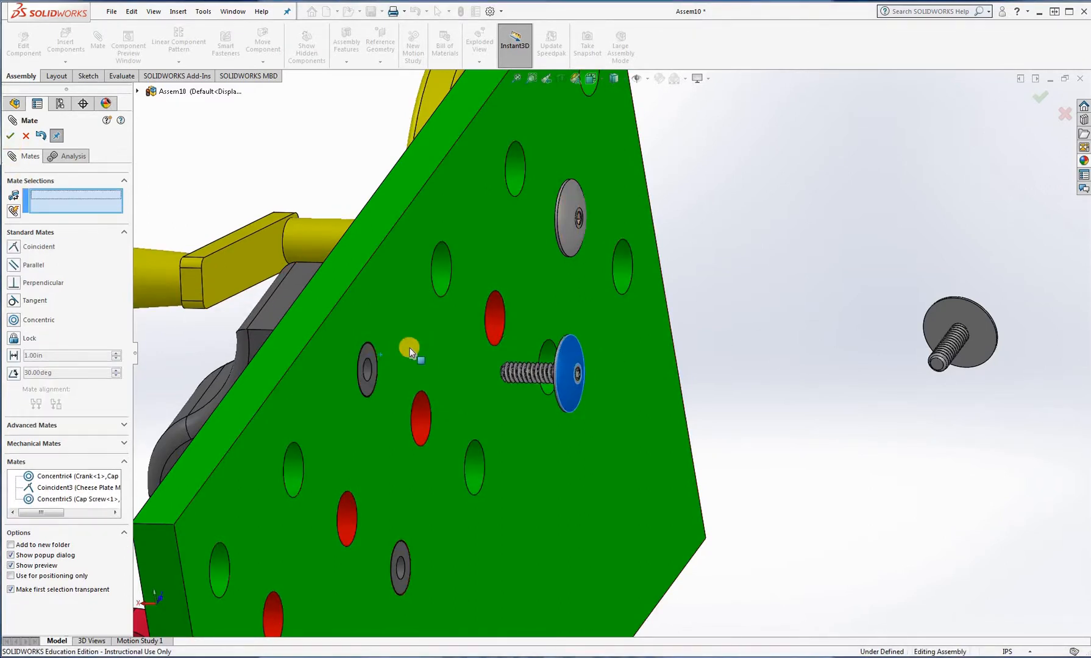
{"action": "left_click", "coordinate": [475, 348]}
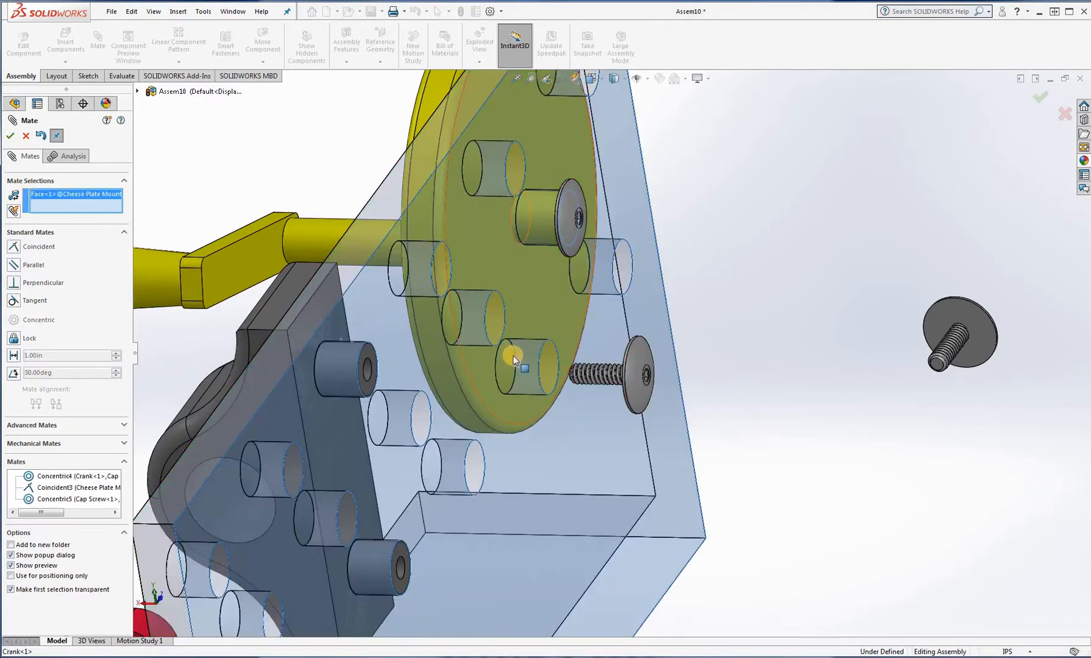
{"action": "middle_click_drag", "start_coordinate": [513, 355], "coordinate": [819, 366]}
{"action": "left_click", "coordinate": [865, 373]}
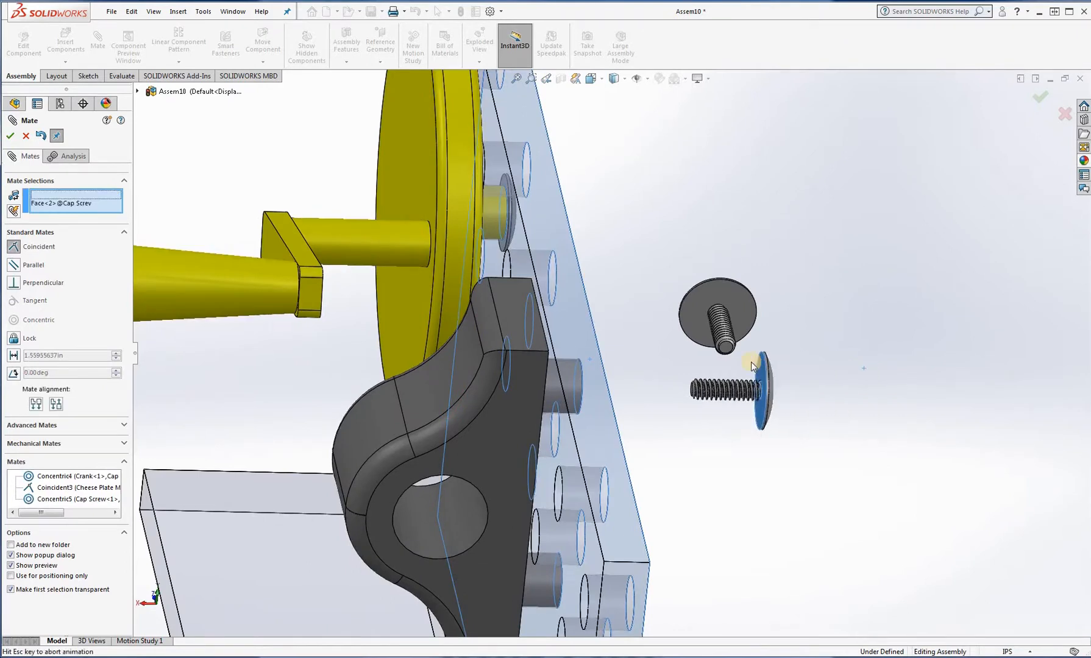
{"action": "left_click", "coordinate": [9, 136]}
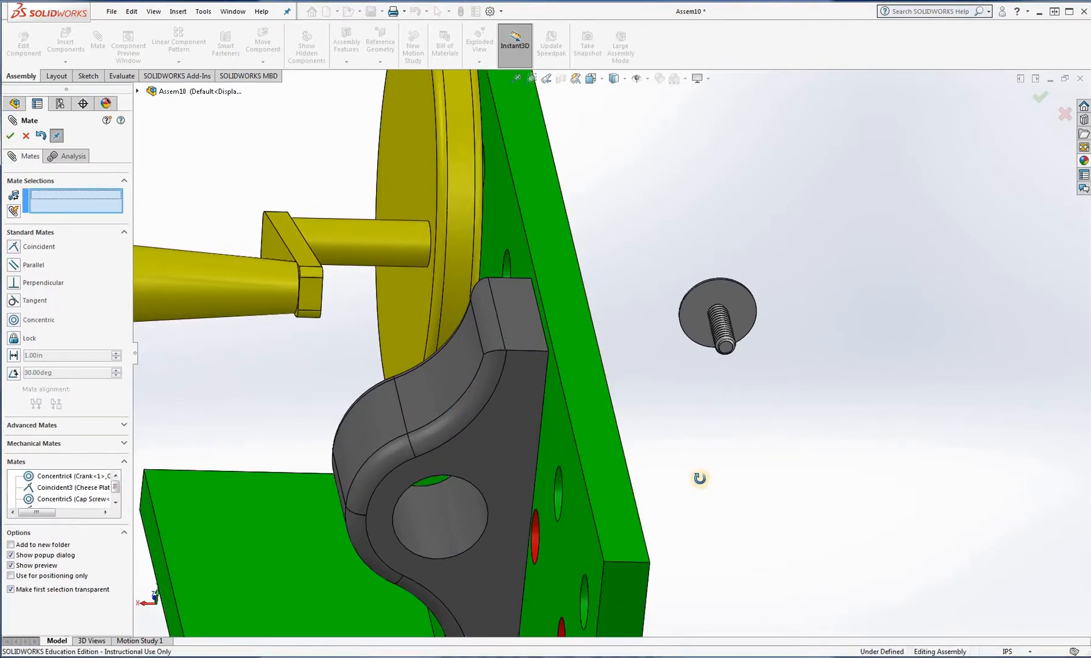
- Add a concentric mate between the last cap screw's head edge and the hole edge in the rod guide's lower boss, using the aligned orientation
{"action": "middle_click_drag", "start_coordinate": [701, 479], "coordinate": [816, 365]}
{"action": "left_click", "coordinate": [882, 318]}
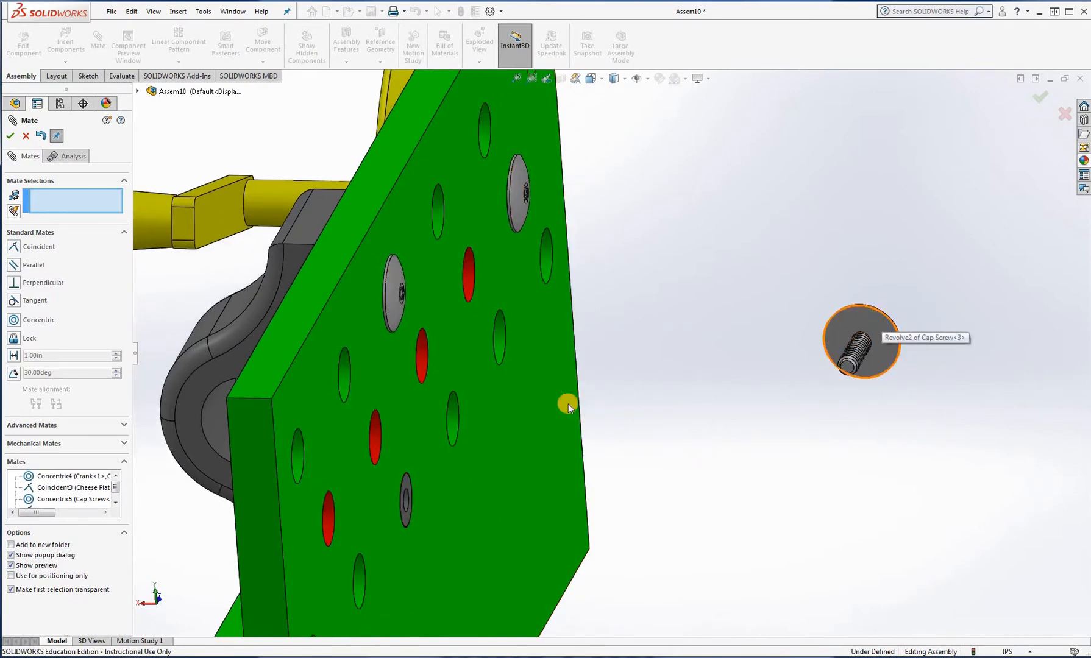
{"action": "left_click", "coordinate": [406, 490]}
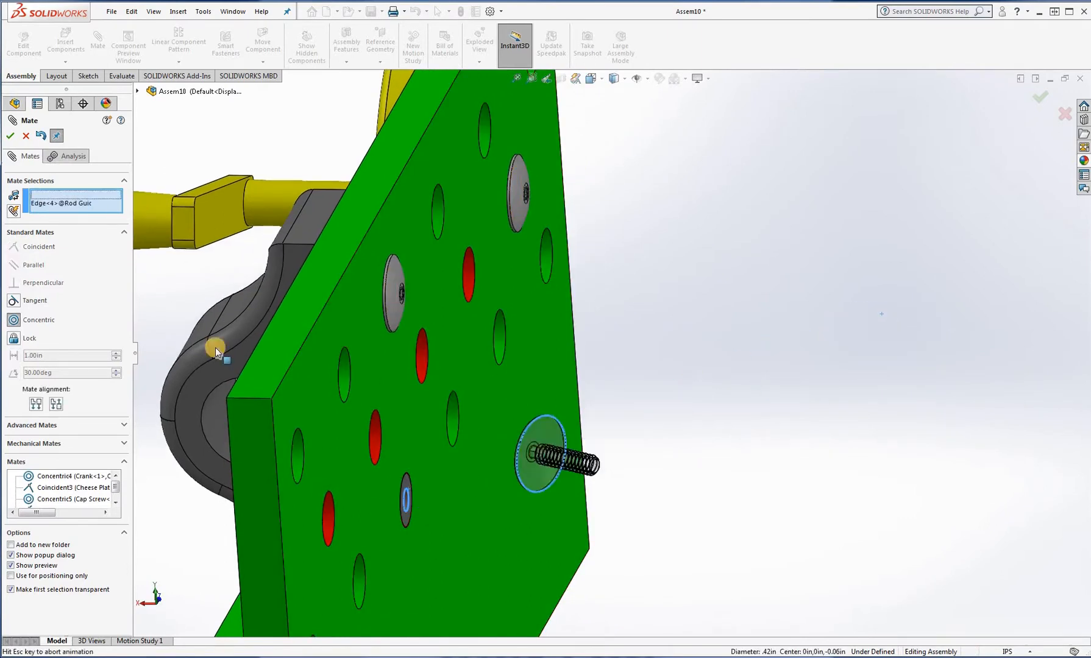
{"action": "left_click", "coordinate": [36, 417]}
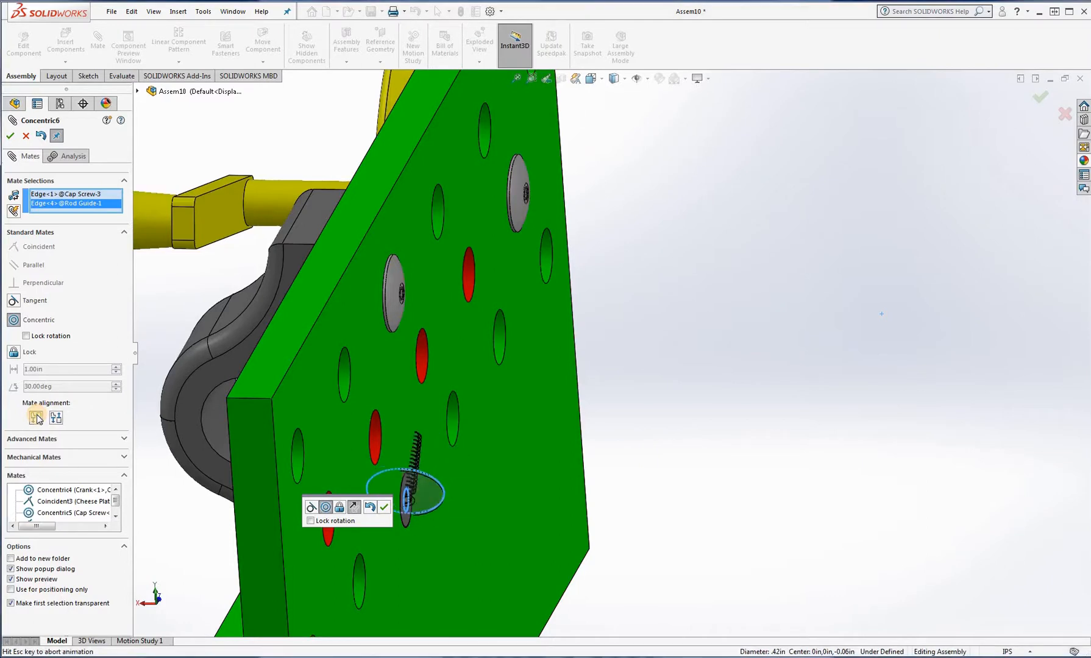
{"action": "left_click", "coordinate": [11, 136]}
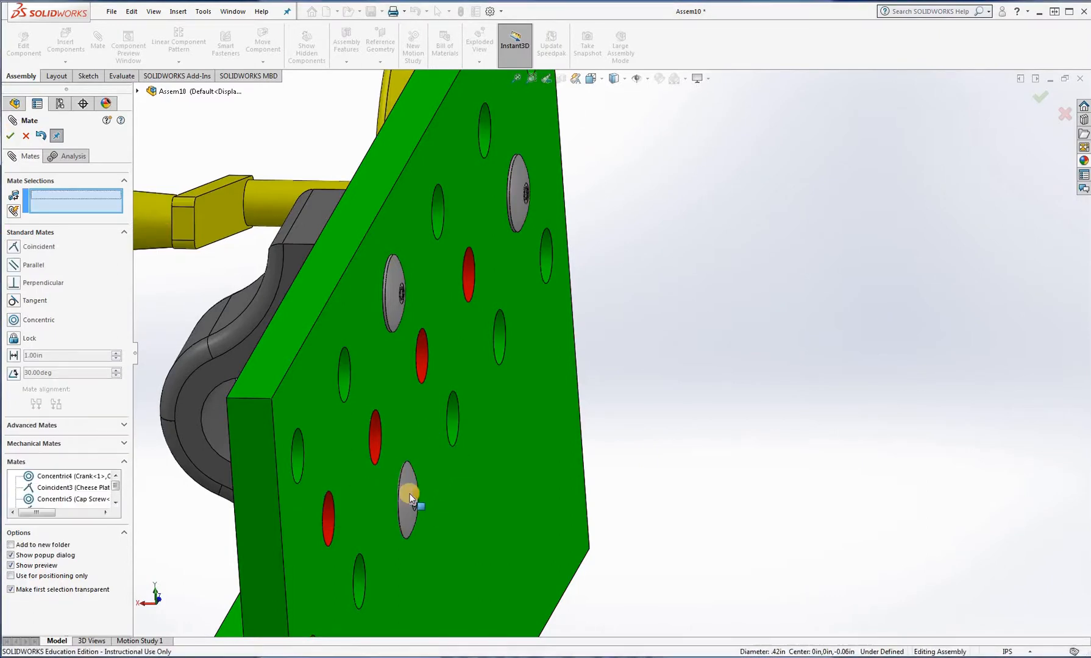
- Pull the lower rod guide screw out along its axis and mate its head's underside coincident with the bracket's rear face
{"action": "mouse_move", "coordinate": [409, 495]}
{"action": "left_mouse_down"}
{"action": "mouse_move", "coordinate": [654, 502]}
{"action": "mouse_move", "coordinate": [390, 490]}
{"action": "left_mouse_up"}
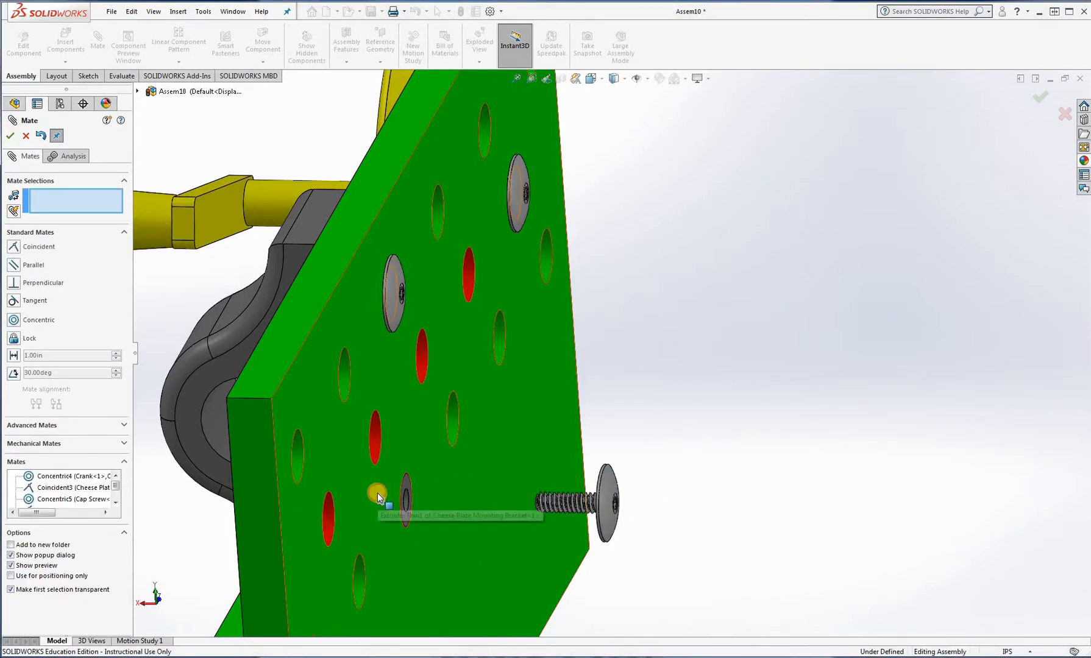
{"action": "left_click", "coordinate": [379, 494]}
{"action": "middle_click_drag", "start_coordinate": [564, 491], "coordinate": [814, 500]}
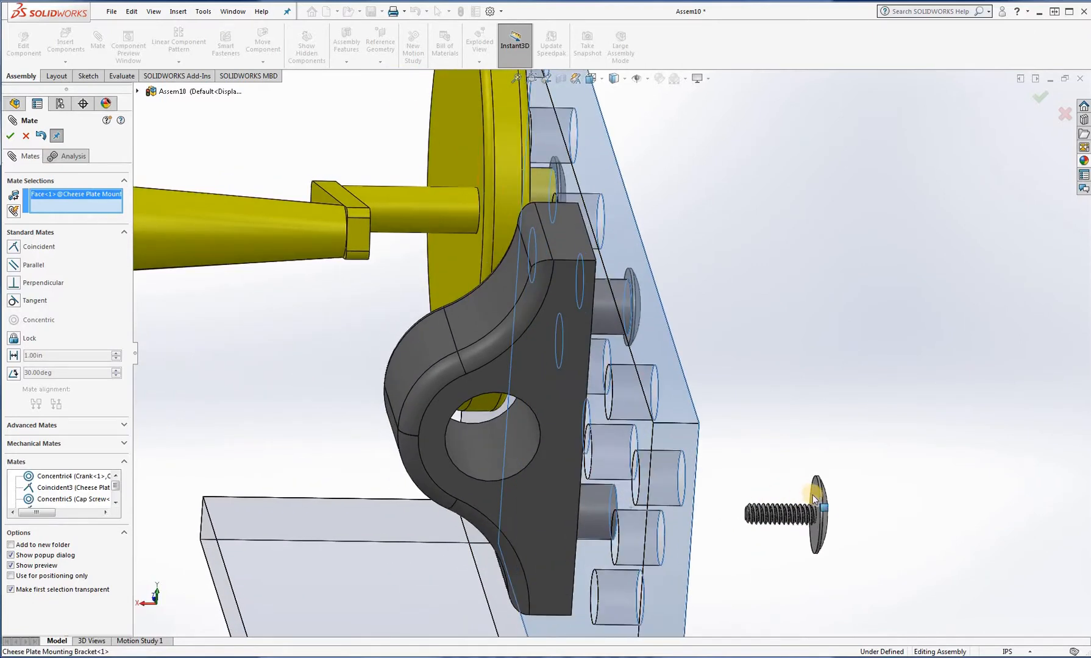
{"action": "left_click", "coordinate": [816, 498]}
{"action": "left_click", "coordinate": [11, 136]}
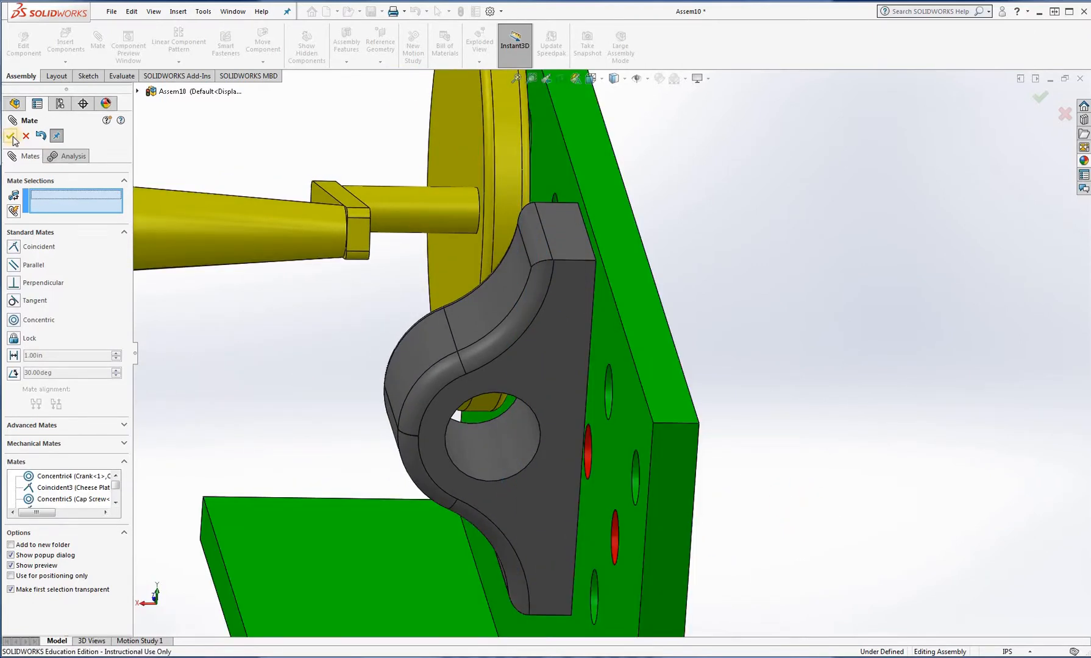
- Add a concentric mate between the .25 Pin's cylindrical face and the rod guide's large bore
{"action": "left_click", "coordinate": [14, 139]}
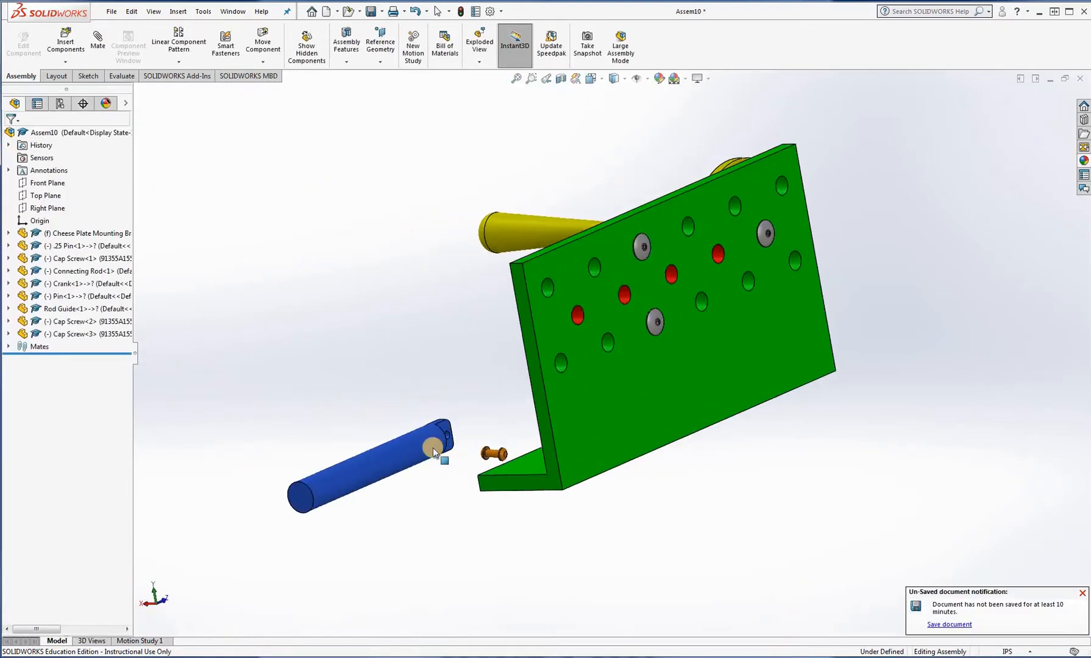
{"action": "middle_click_drag", "start_coordinate": [453, 489], "coordinate": [580, 486]}
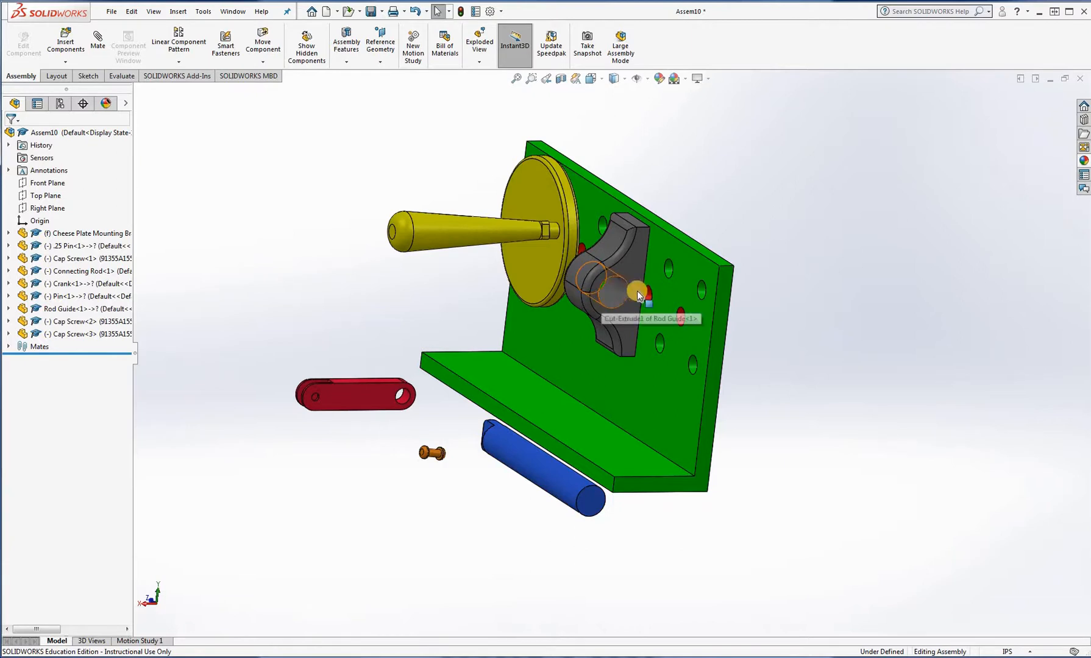
{"action": "scroll", "coordinate": [634, 299], "scroll_direction": "down", "scroll_amount": 3}
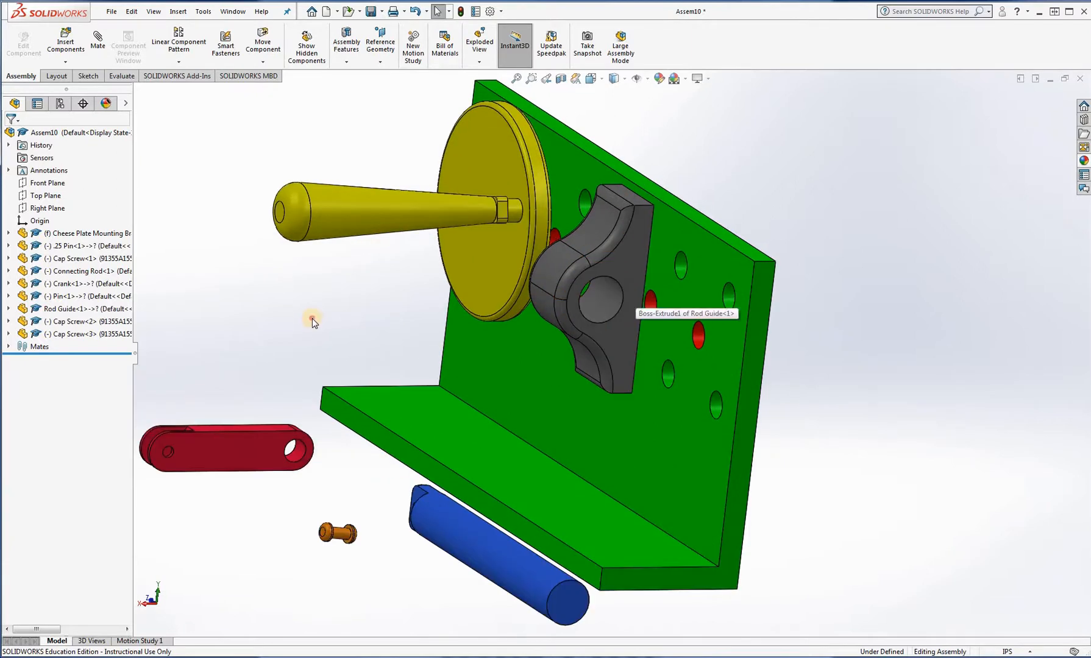
{"action": "left_click", "coordinate": [103, 57]}
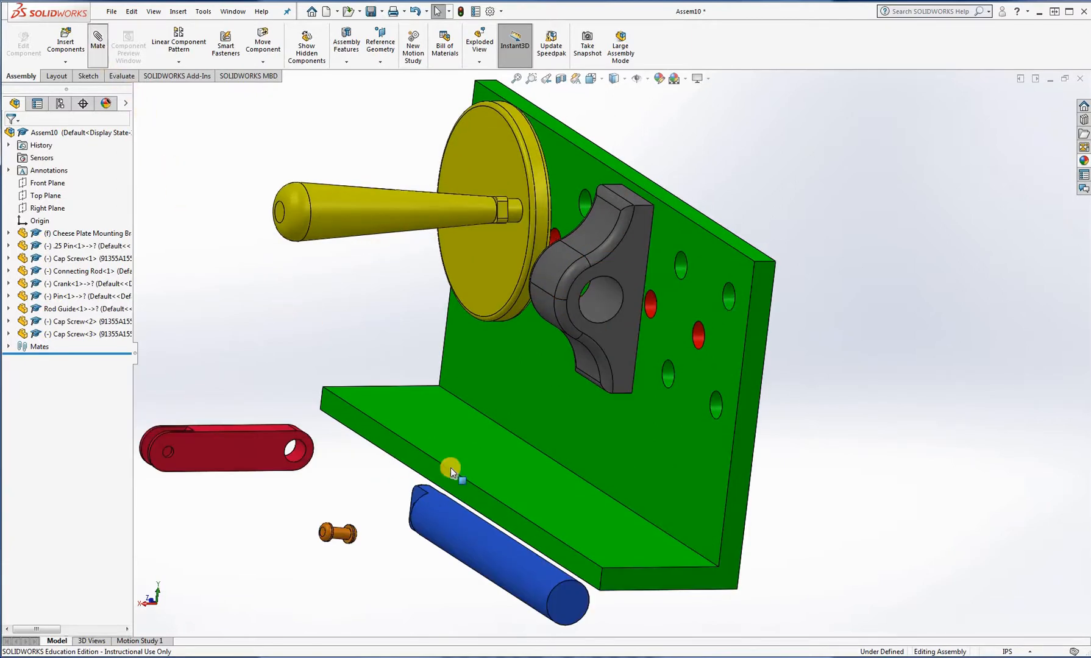
{"action": "left_click", "coordinate": [506, 563]}
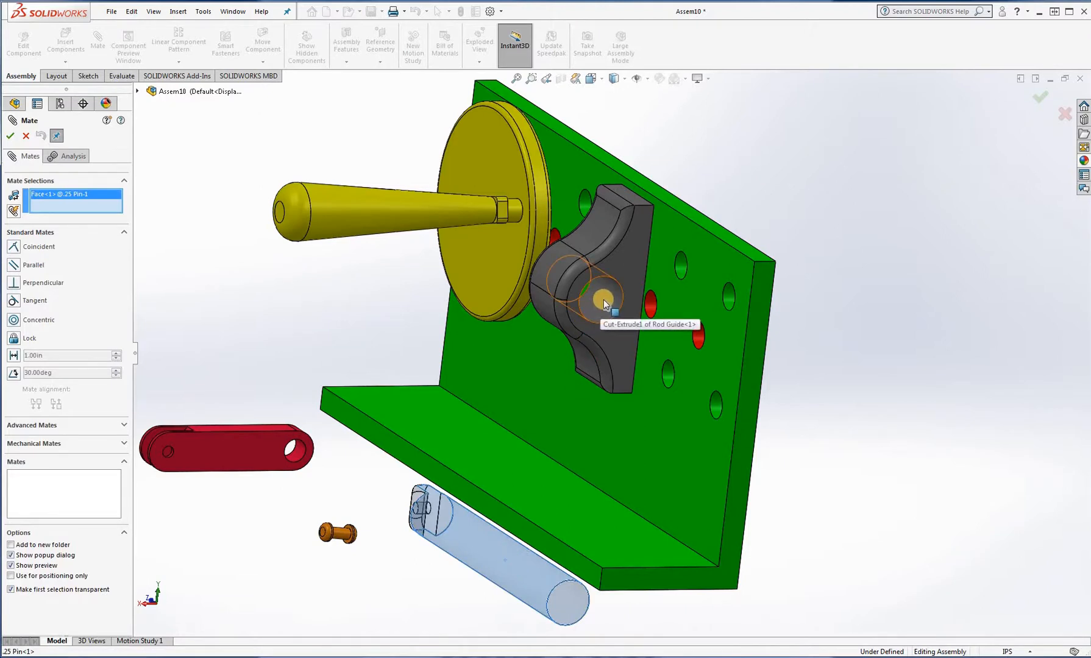
{"action": "left_click", "coordinate": [603, 300]}
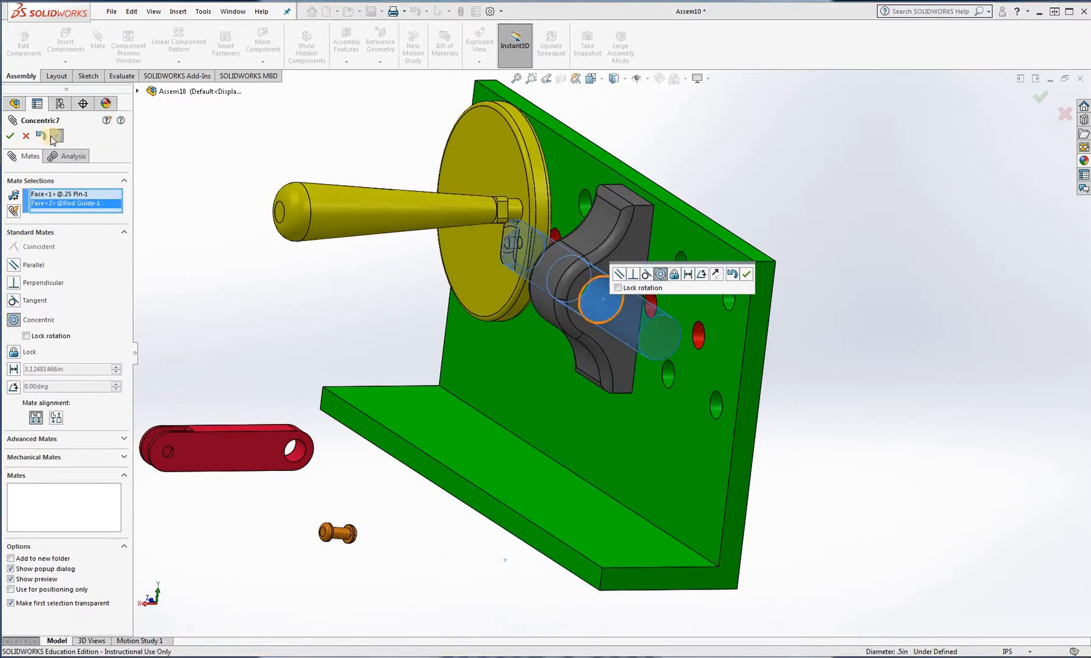
{"action": "left_click", "coordinate": [13, 136]}
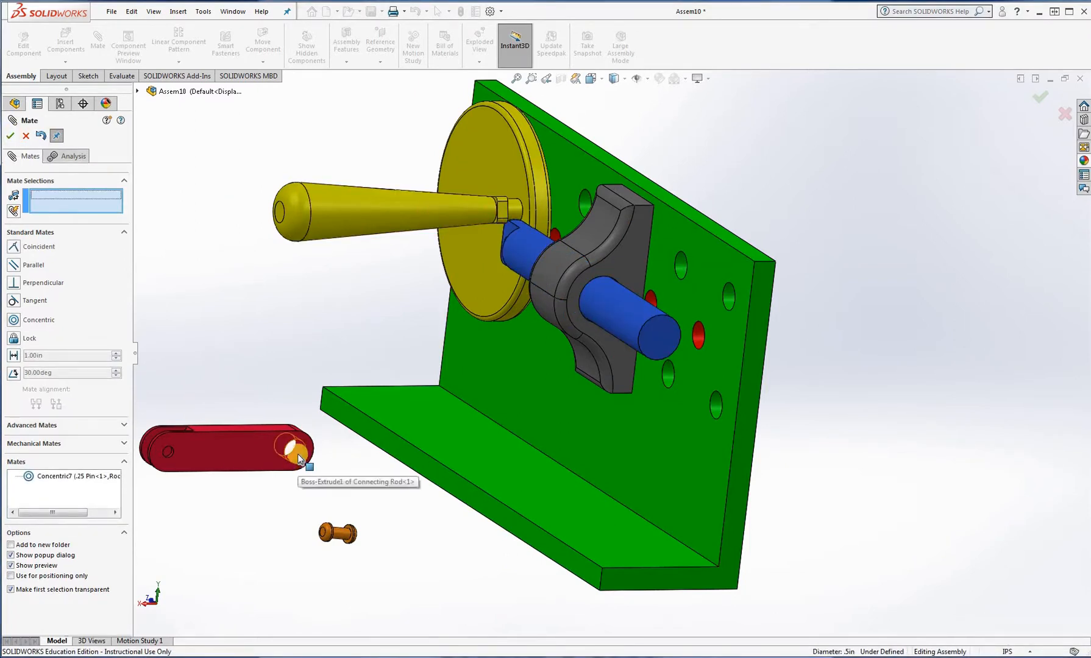
- Add a concentric mate between the hole in the connecting rod's unslotted end and the crank's cylindrical pin
{"action": "scroll", "coordinate": [307, 454], "scroll_direction": "down", "scroll_amount": 2}
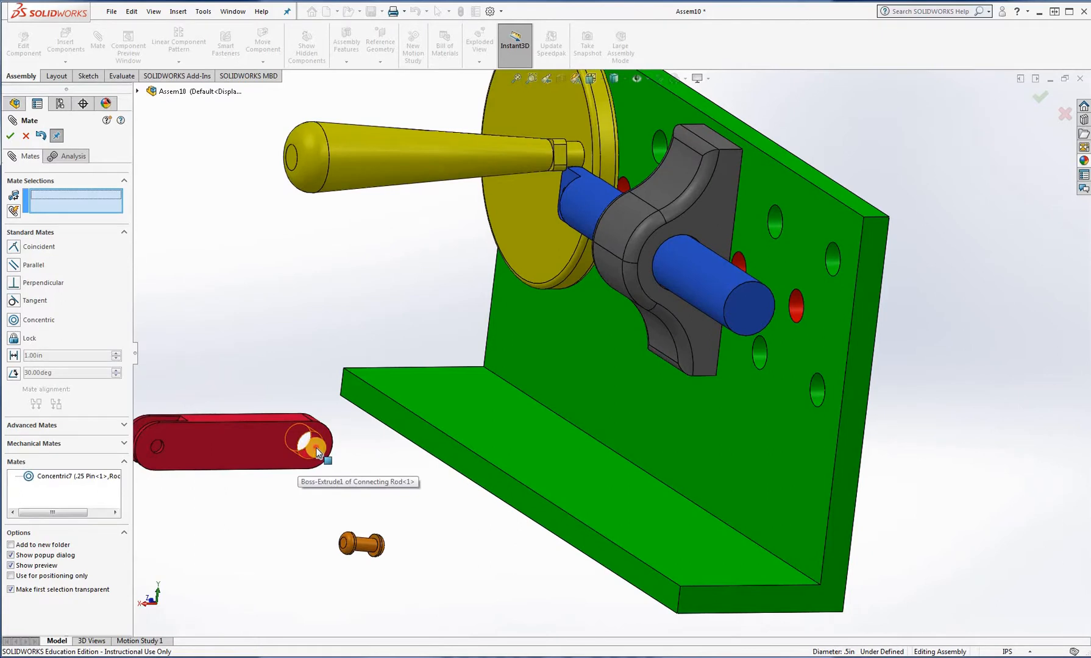
{"action": "left_click", "coordinate": [315, 447]}
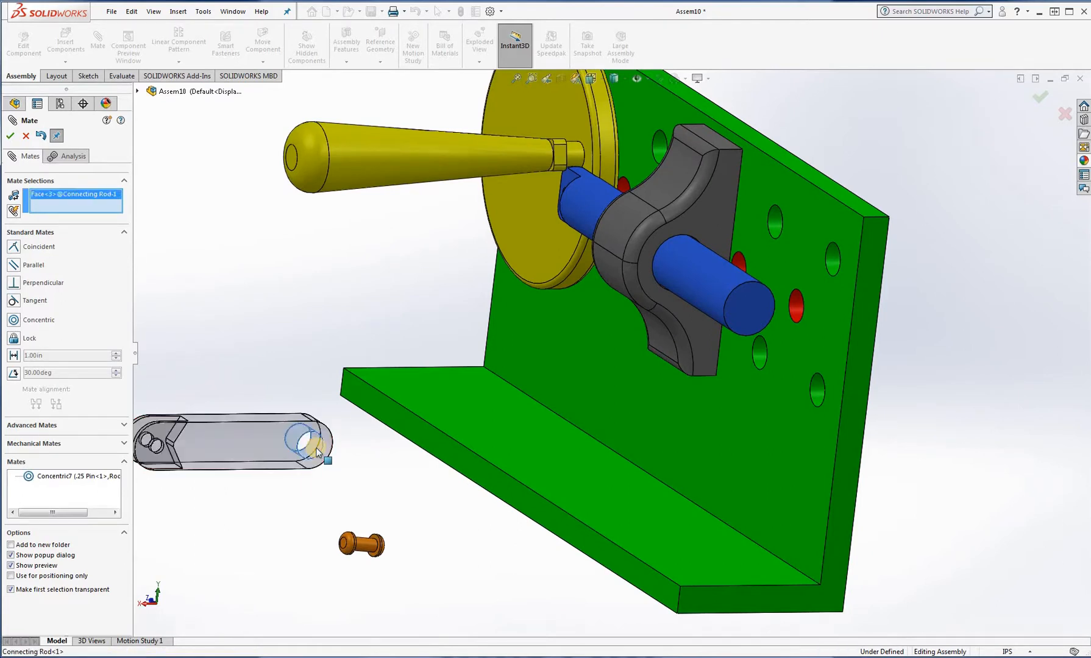
{"action": "scroll", "coordinate": [583, 204], "scroll_direction": "down", "scroll_amount": 2}
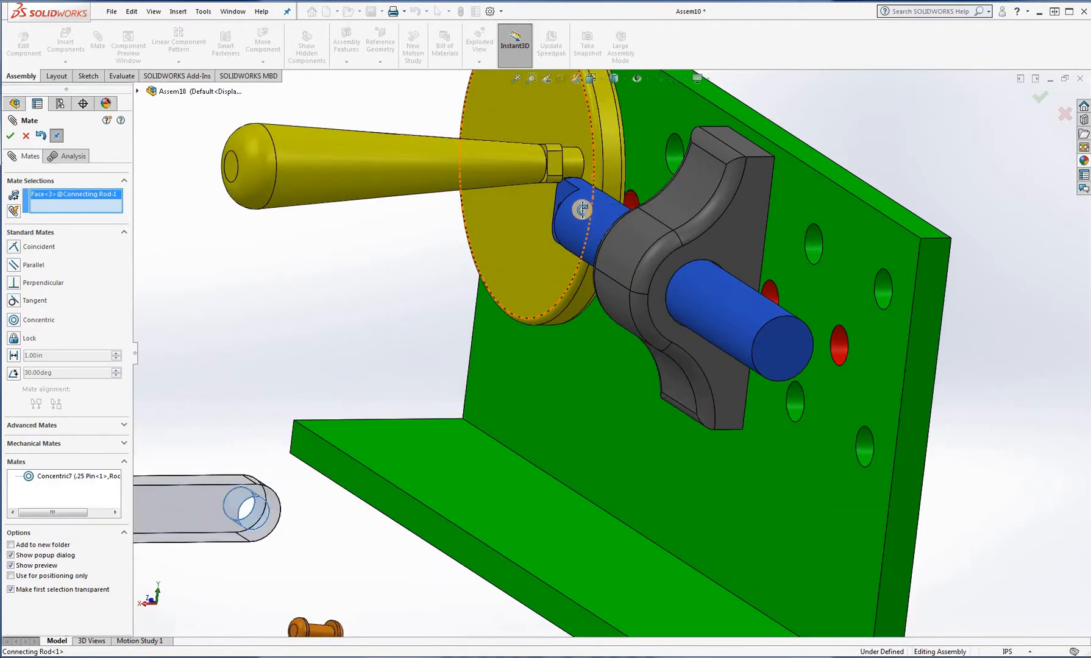
{"action": "middle_click_drag", "start_coordinate": [569, 222], "coordinate": [567, 142]}
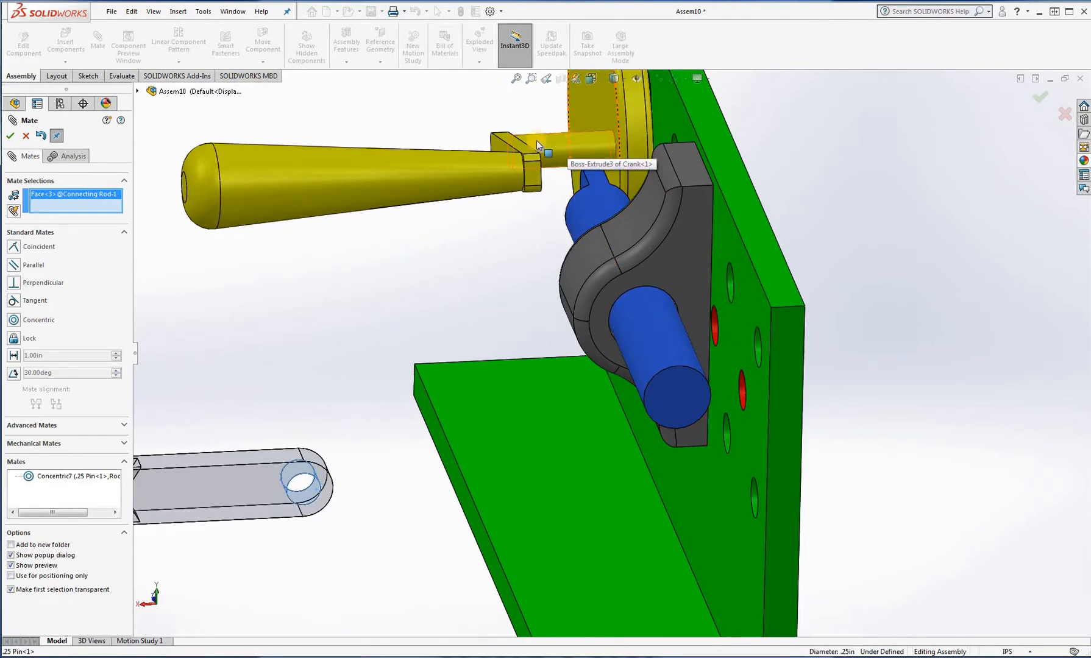
{"action": "left_click", "coordinate": [554, 141]}
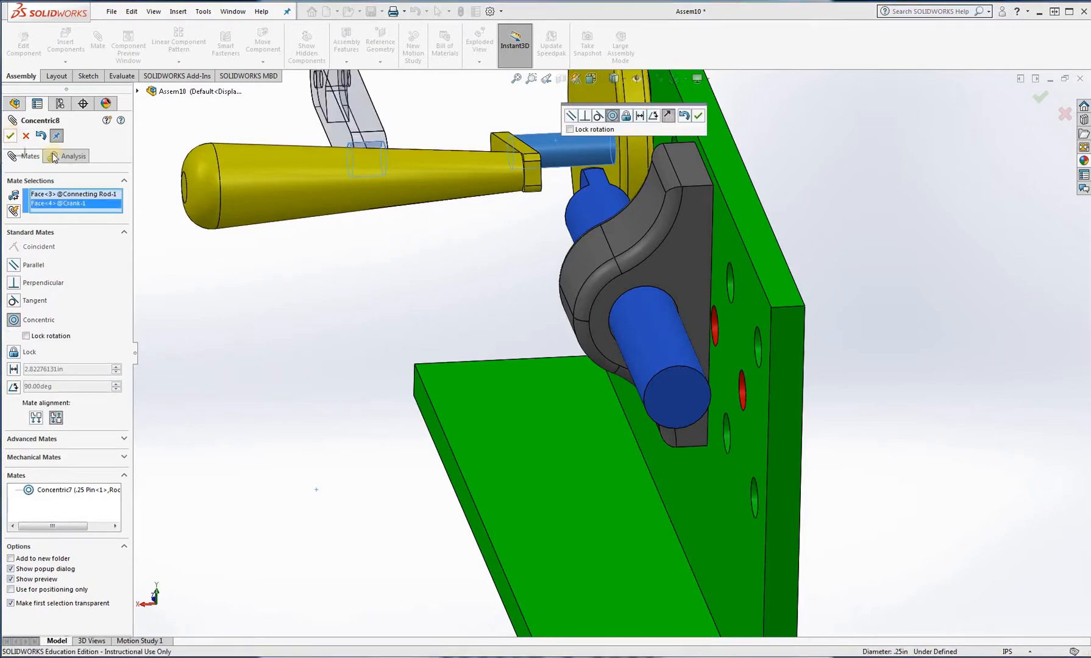
{"action": "left_click", "coordinate": [11, 136]}
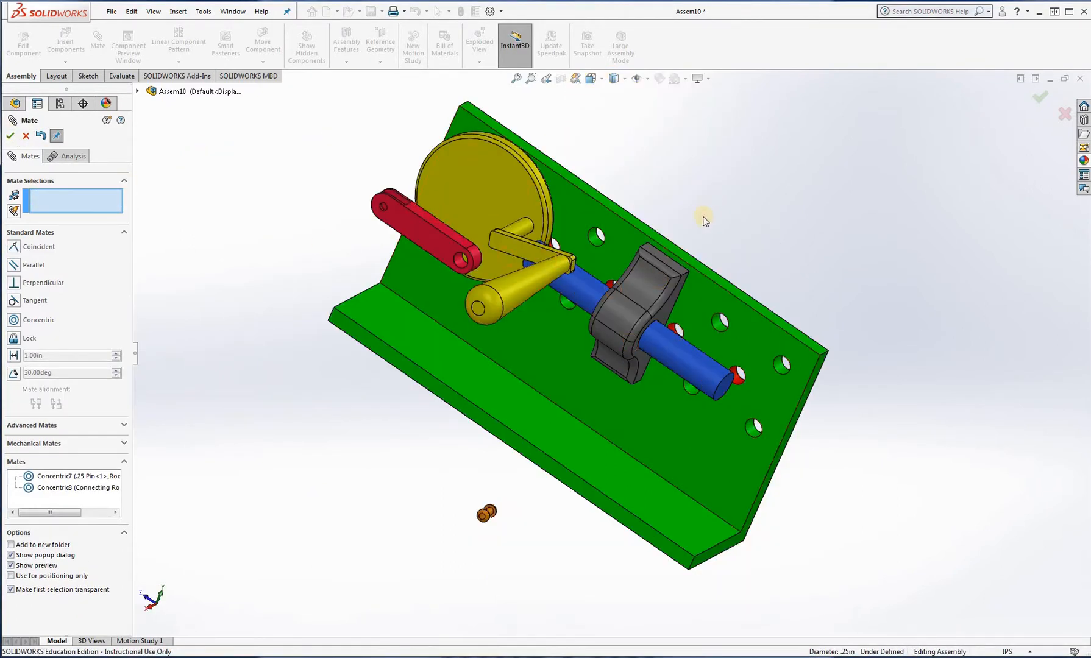
- Swing the crank handle up above the bracket and move the small loose pin closer to the bracket's base
{"action": "middle_click_drag", "start_coordinate": [633, 277], "coordinate": [583, 302]}
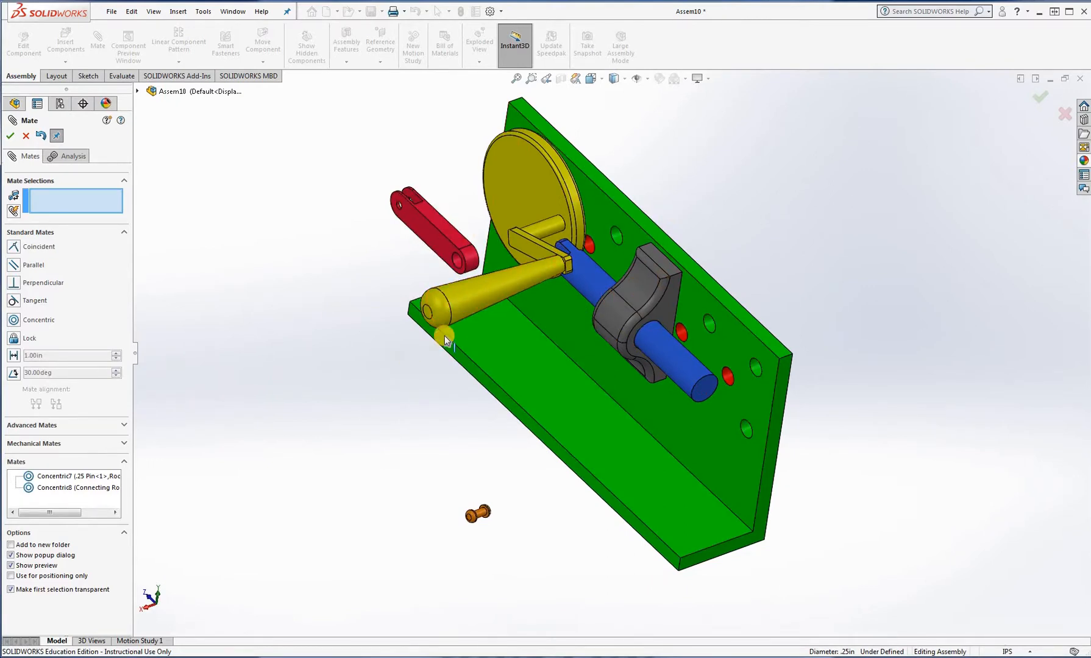
{"action": "left_click_drag", "start_coordinate": [450, 310], "coordinate": [448, 109]}
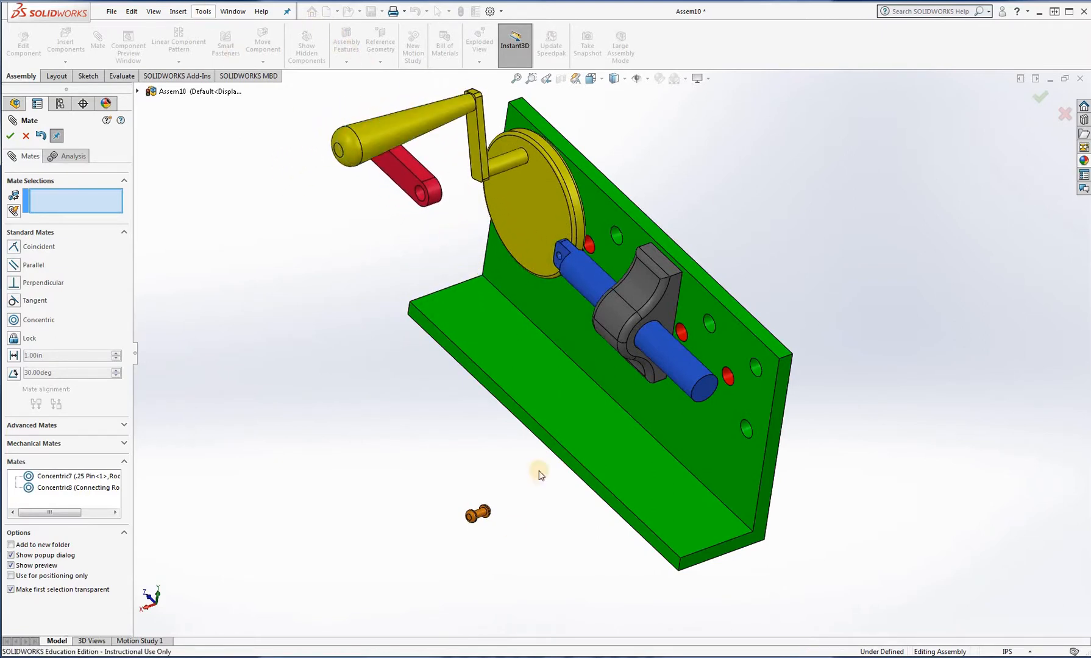
{"action": "left_click_drag", "start_coordinate": [480, 515], "coordinate": [463, 300]}
{"action": "scroll", "coordinate": [537, 273], "scroll_direction": "down", "scroll_amount": 4}
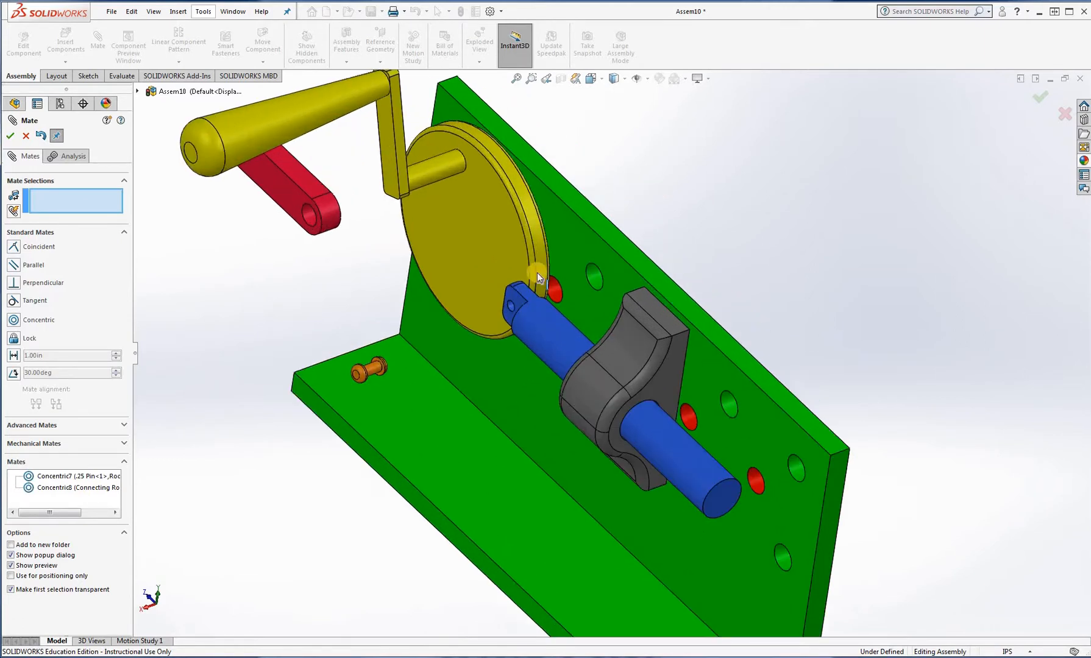
{"action": "scroll", "coordinate": [578, 243], "scroll_direction": "up", "scroll_amount": 2}
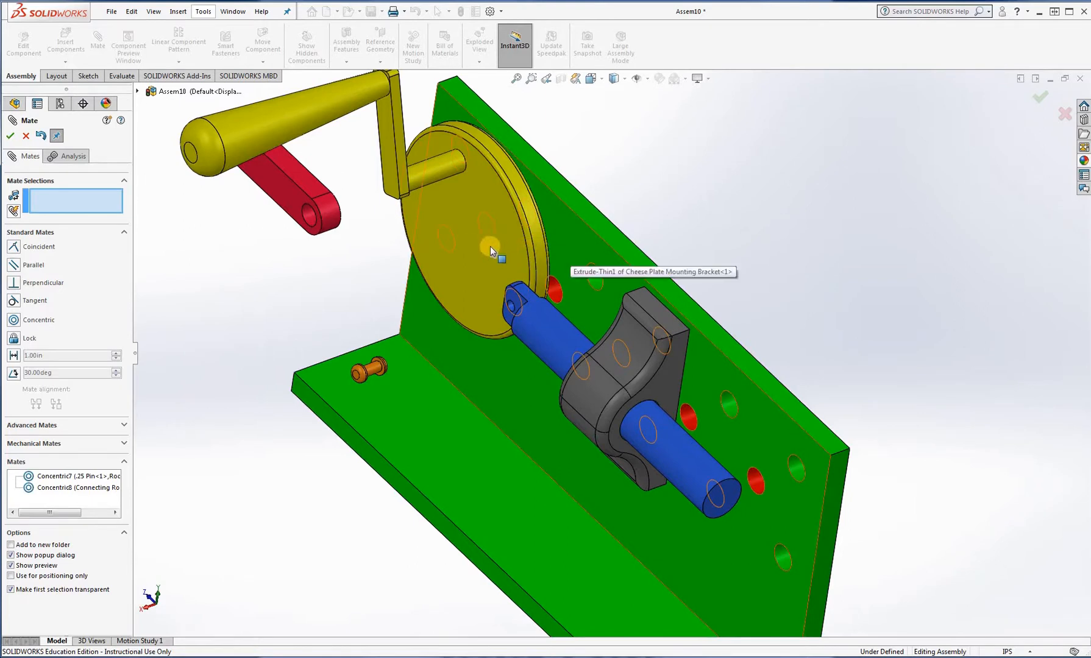
- Rotate the connecting rod so its slotted end faces the .25 Pin, and swing the crank down
{"action": "left_click_drag", "start_coordinate": [264, 168], "coordinate": [310, 134]}
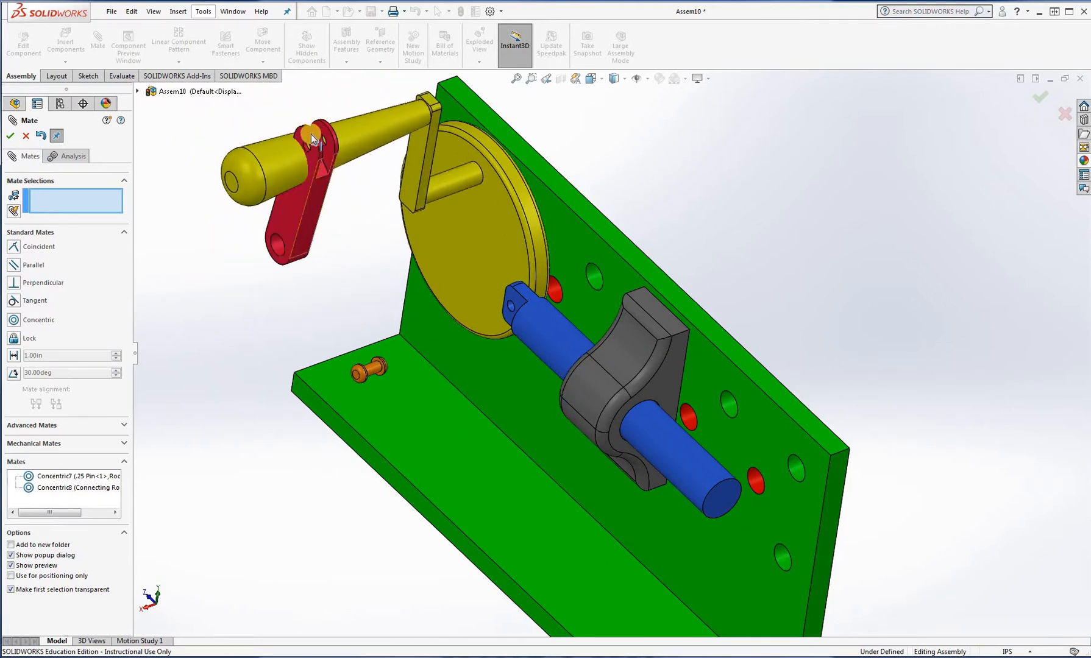
{"action": "left_click_drag", "start_coordinate": [393, 188], "coordinate": [454, 358]}
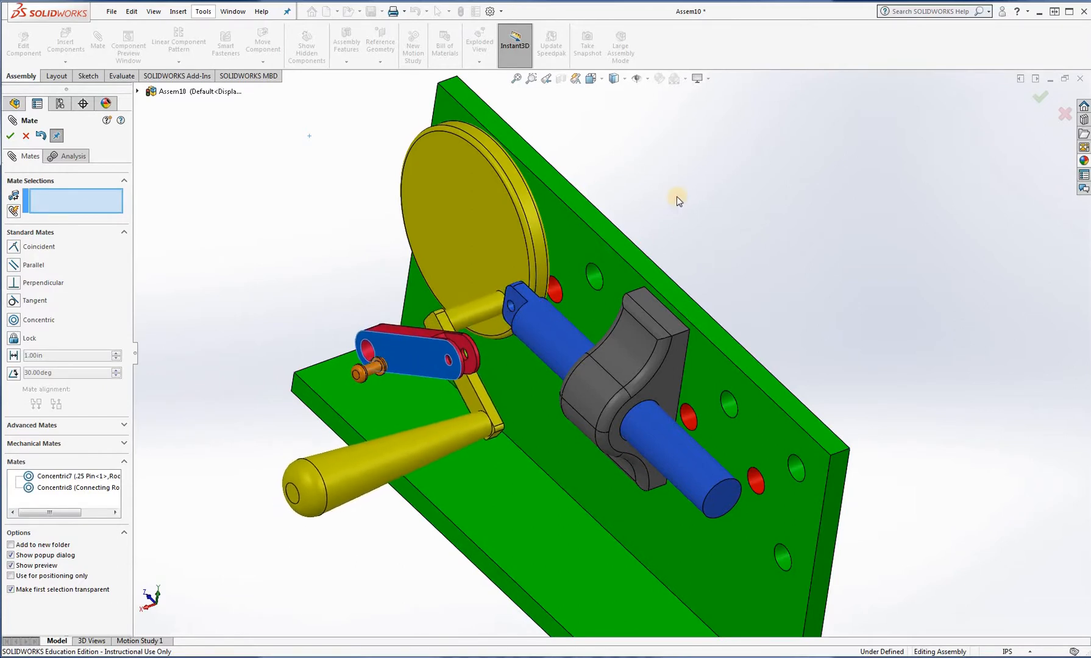
{"action": "scroll", "coordinate": [467, 259], "scroll_direction": "down", "scroll_amount": 2}
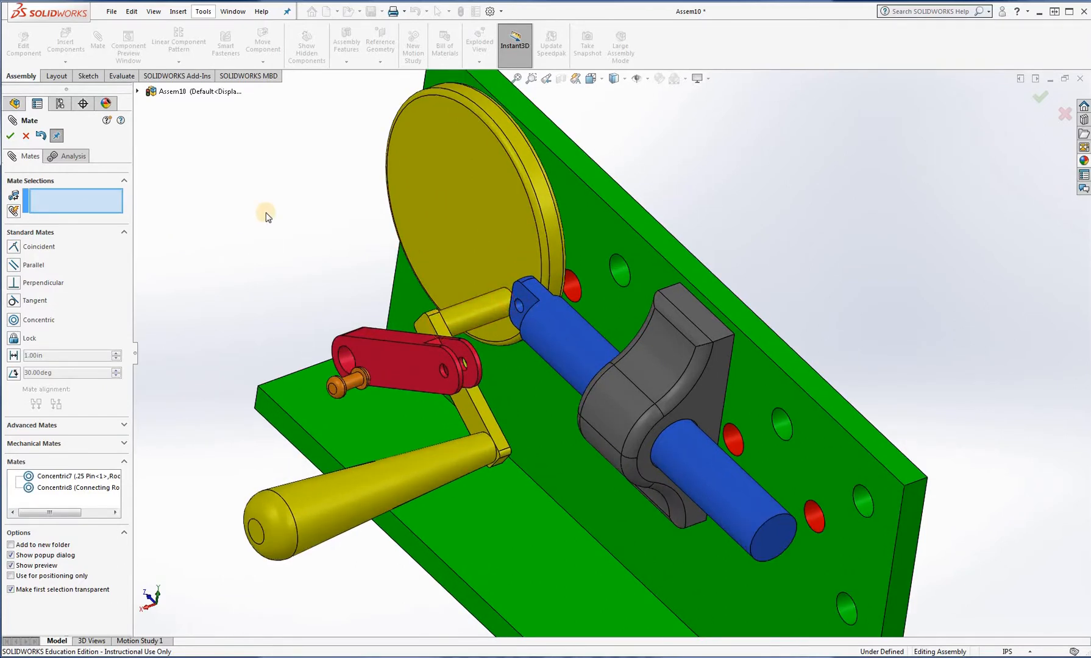
{"action": "left_click", "coordinate": [10, 137]}
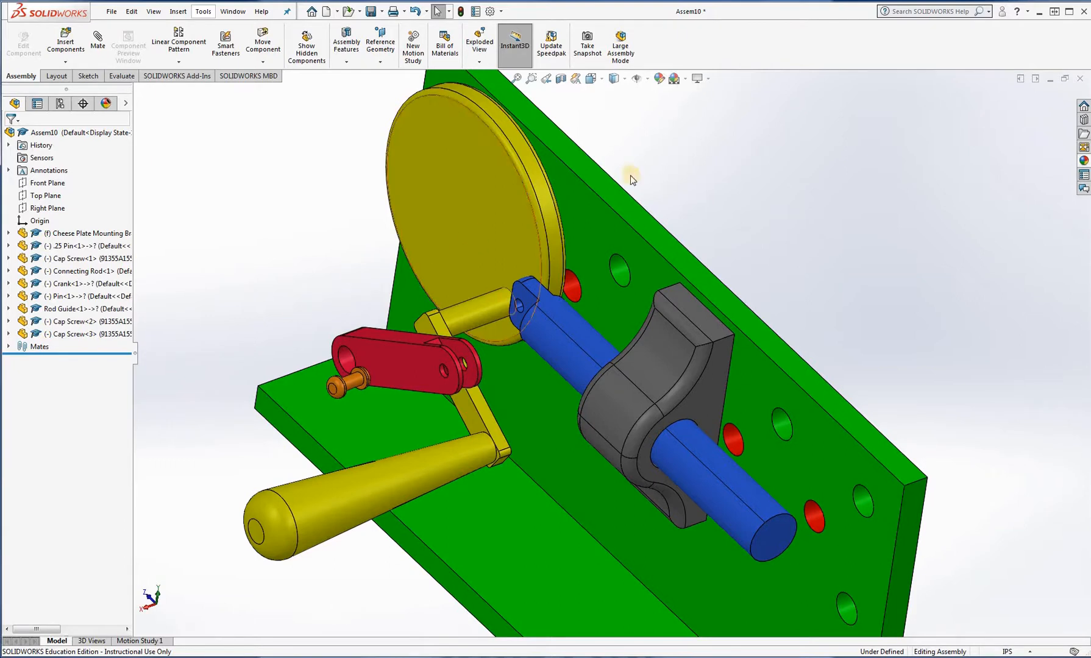
- Examine the flat tab faces on the .25 Pin and the inner slot faces of the connecting rod
{"action": "left_click_drag", "start_coordinate": [511, 317], "coordinate": [522, 294]}
{"action": "left_click", "coordinate": [522, 294]}
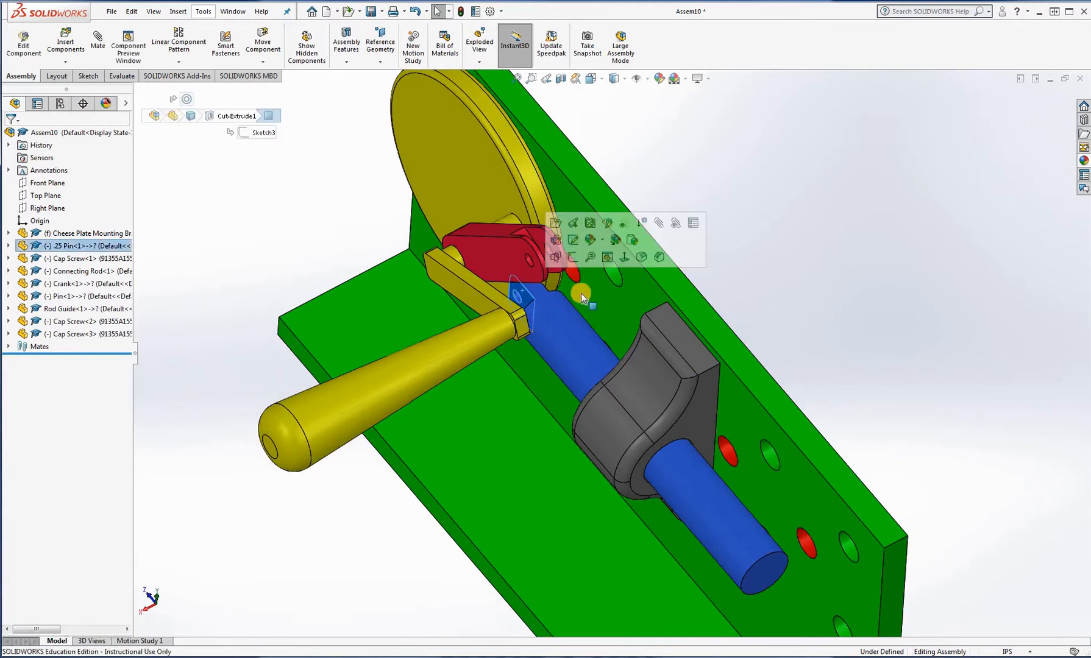
{"action": "middle_click_drag", "start_coordinate": [566, 301], "coordinate": [518, 290]}
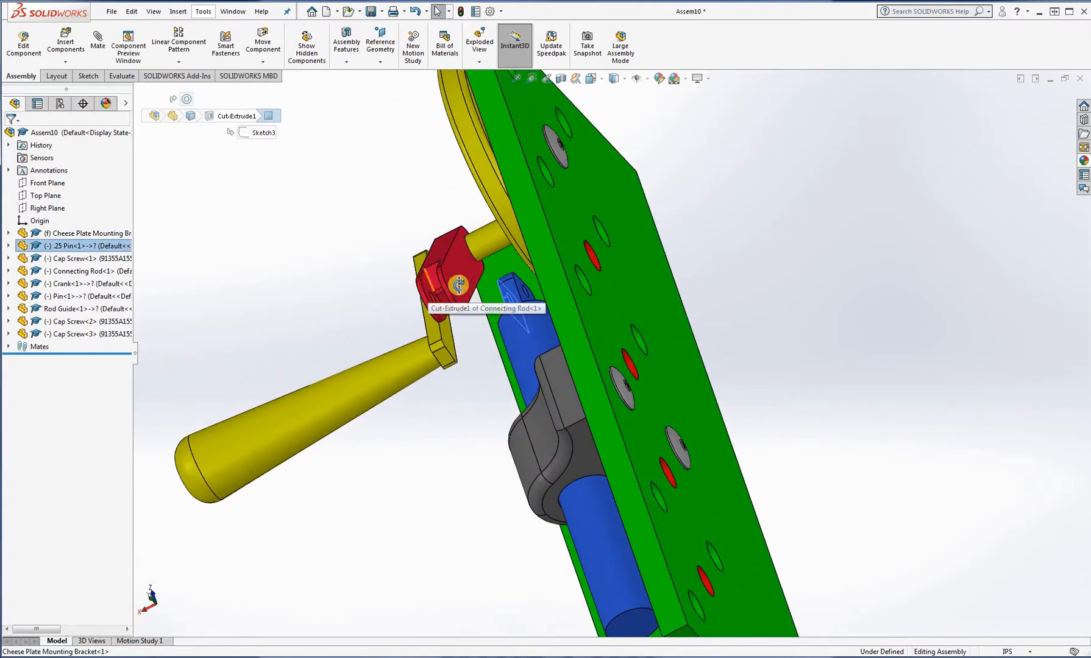
{"action": "mouse_move", "coordinate": [431, 285]}
{"action": "middle_mouse_down"}
{"action": "mouse_move", "coordinate": [475, 283]}
{"action": "mouse_move", "coordinate": [450, 276]}
{"action": "middle_mouse_up"}
{"action": "left_click", "coordinate": [636, 241]}
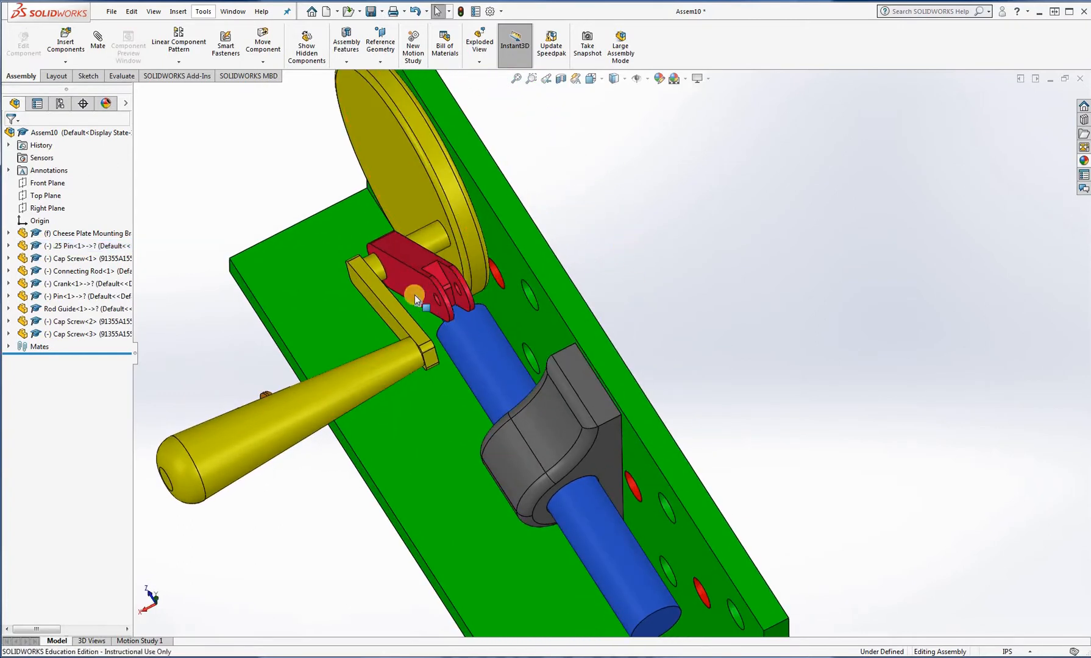
- Swing the crank handle upward to lift the connecting rod clear of the .25 Pin's tab
{"action": "left_click_drag", "start_coordinate": [299, 429], "coordinate": [135, 82]}
{"action": "left_click", "coordinate": [310, 480]}
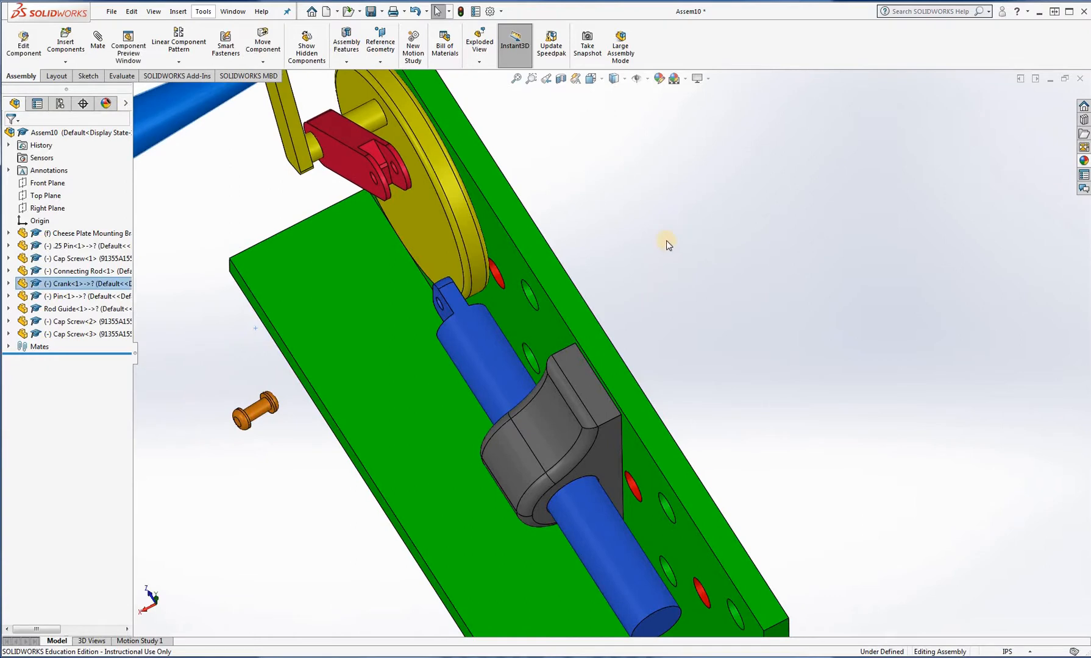
{"action": "left_click", "coordinate": [551, 245]}
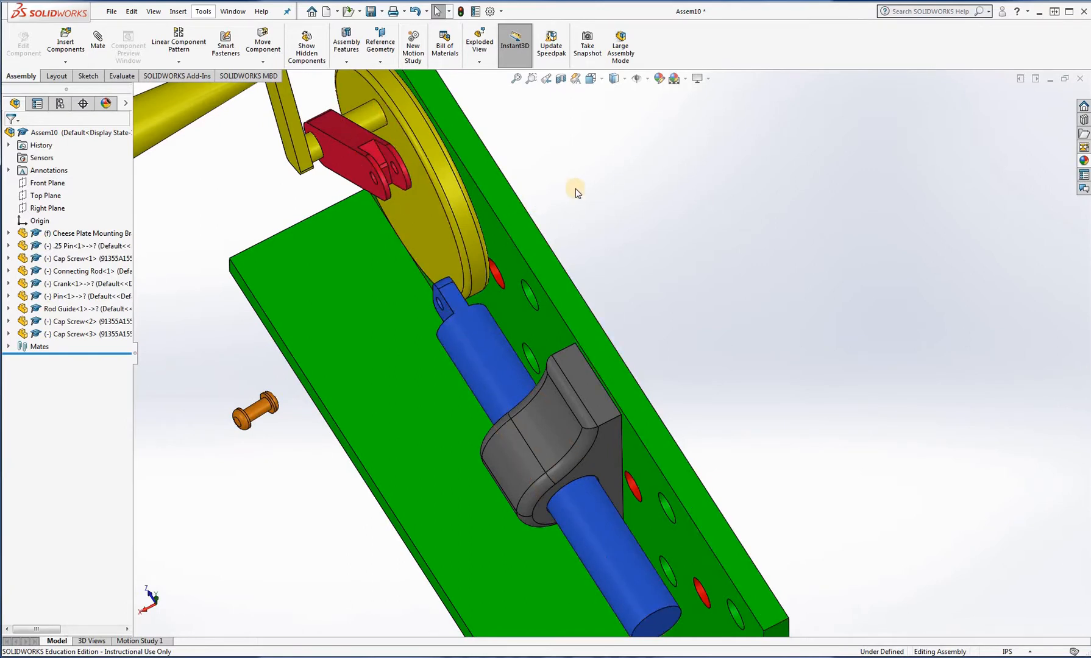
- Set up a centered width mate between the connecting rod's two inner slot faces and the .25 Pin's two tab faces
{"action": "scroll", "coordinate": [575, 189], "scroll_direction": "down", "scroll_amount": 2}
{"action": "middle_click_drag", "start_coordinate": [527, 266], "coordinate": [642, 355], "text": "ctrl"}
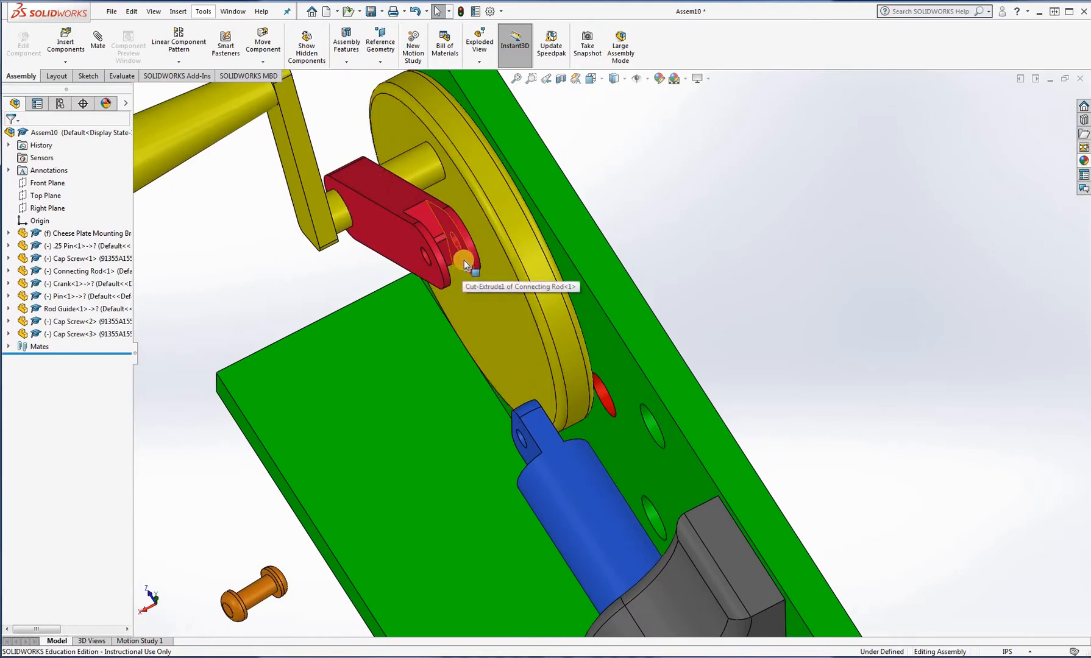
{"action": "left_click", "coordinate": [465, 263]}
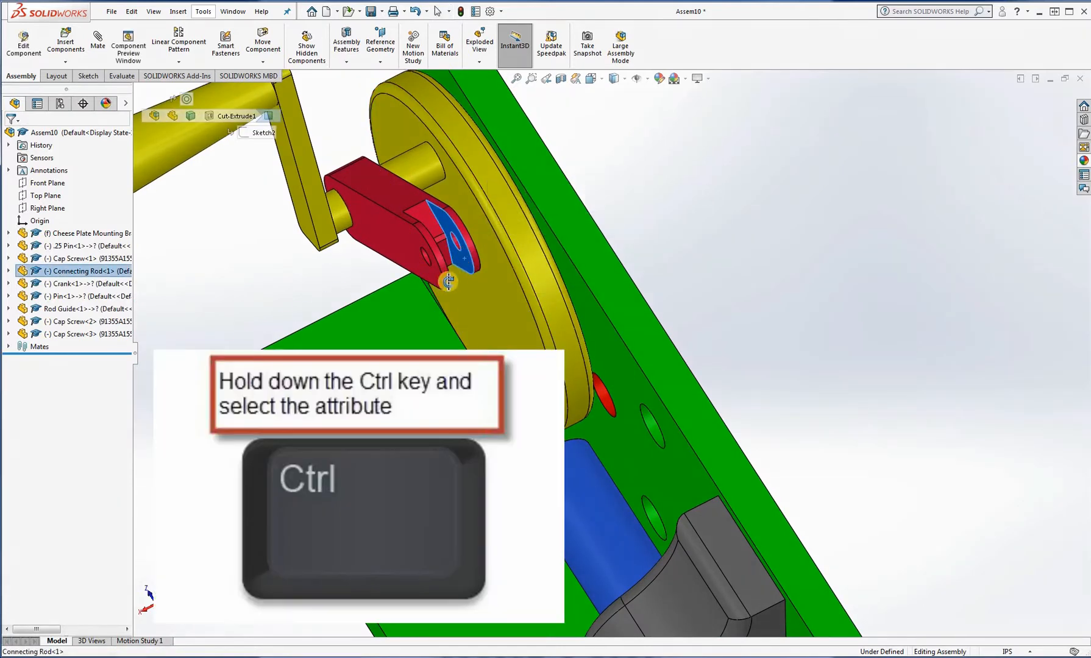
{"action": "mouse_move", "coordinate": [445, 274]}
{"action": "middle_mouse_down"}
{"action": "mouse_move", "coordinate": [433, 298]}
{"action": "mouse_move", "coordinate": [447, 272]}
{"action": "middle_mouse_up"}
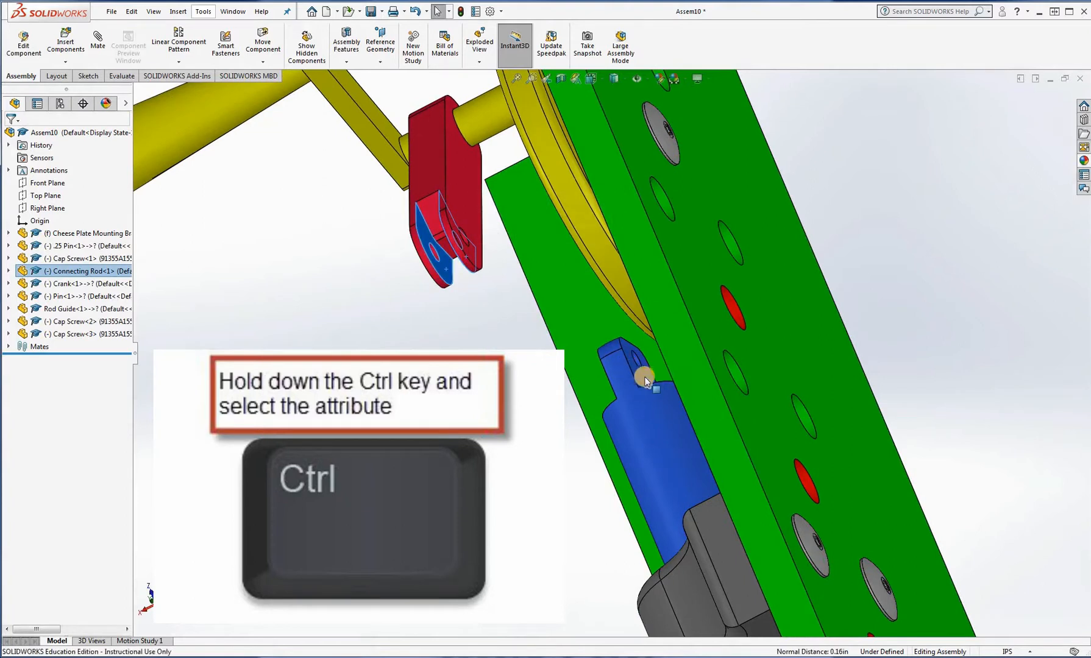
{"action": "scroll", "coordinate": [641, 374], "scroll_direction": "down", "scroll_amount": 3}
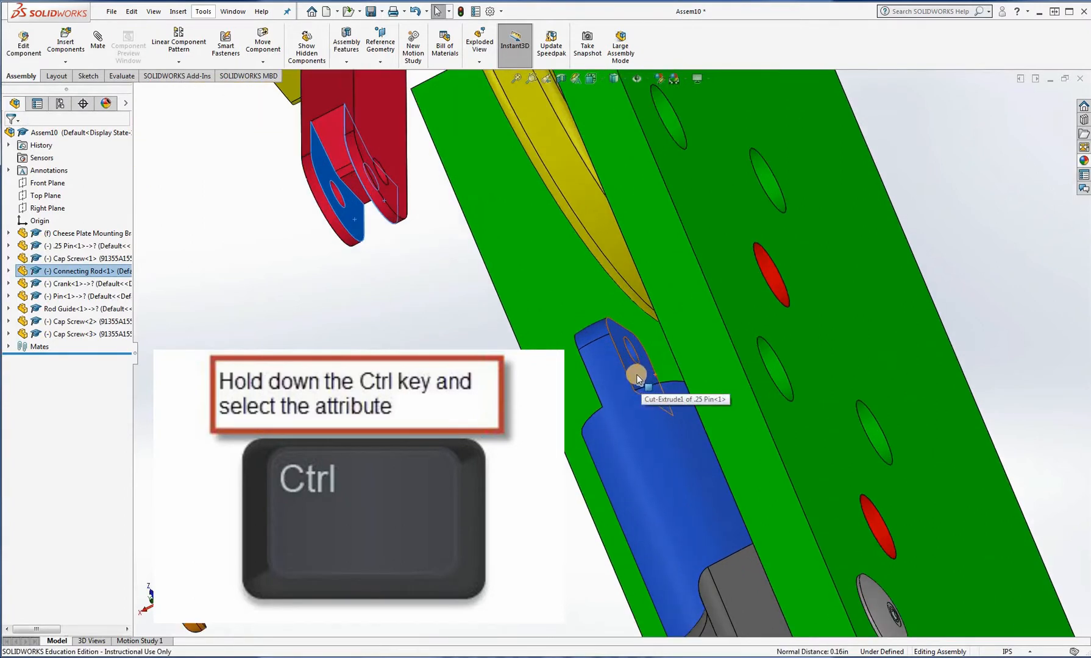
{"action": "left_click", "coordinate": [595, 395], "text": "ctrl"}
{"action": "middle_click_drag", "start_coordinate": [596, 395], "coordinate": [439, 349]}
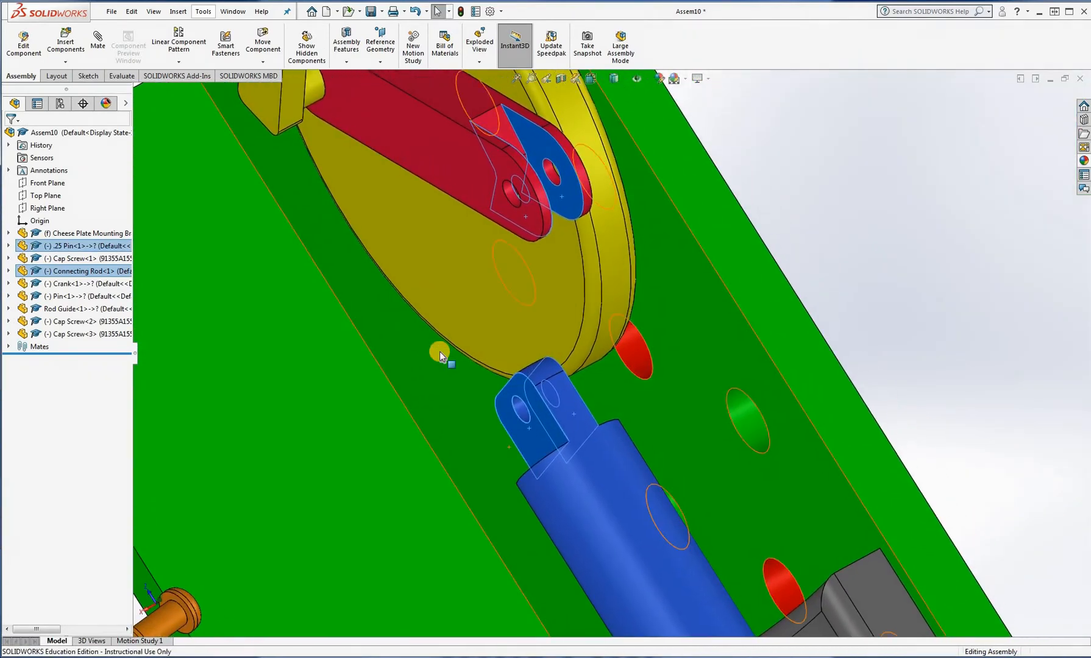
{"action": "left_click", "coordinate": [99, 50]}
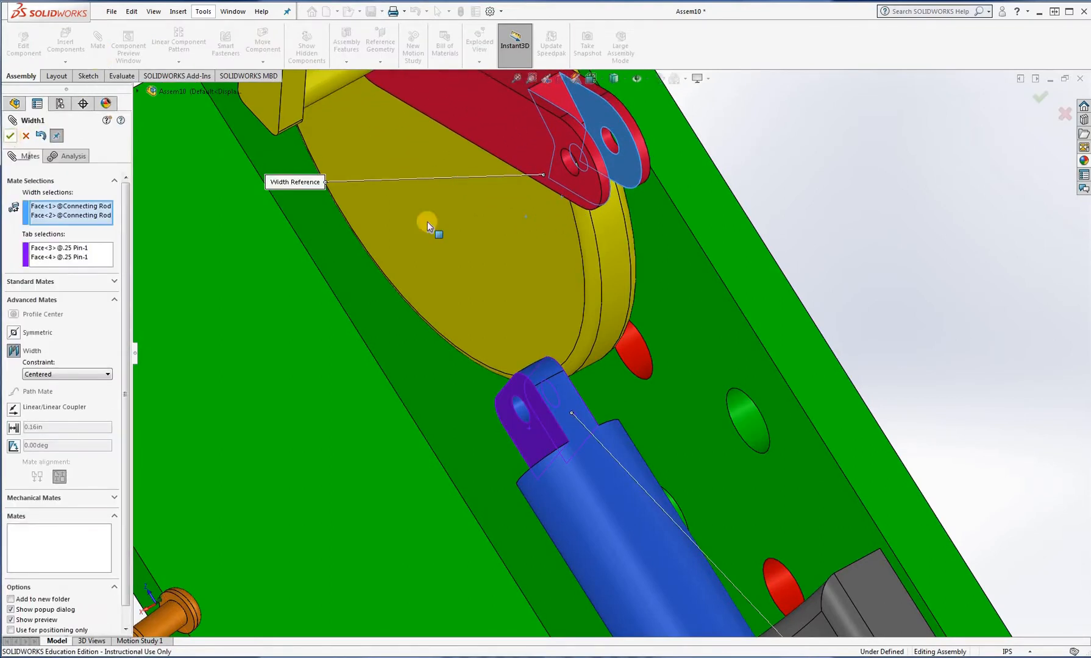
- Check the rod slot's alignment with the .25 Pin's tab from directly above, and swing the connecting rod upward
{"action": "key", "text": "space"}
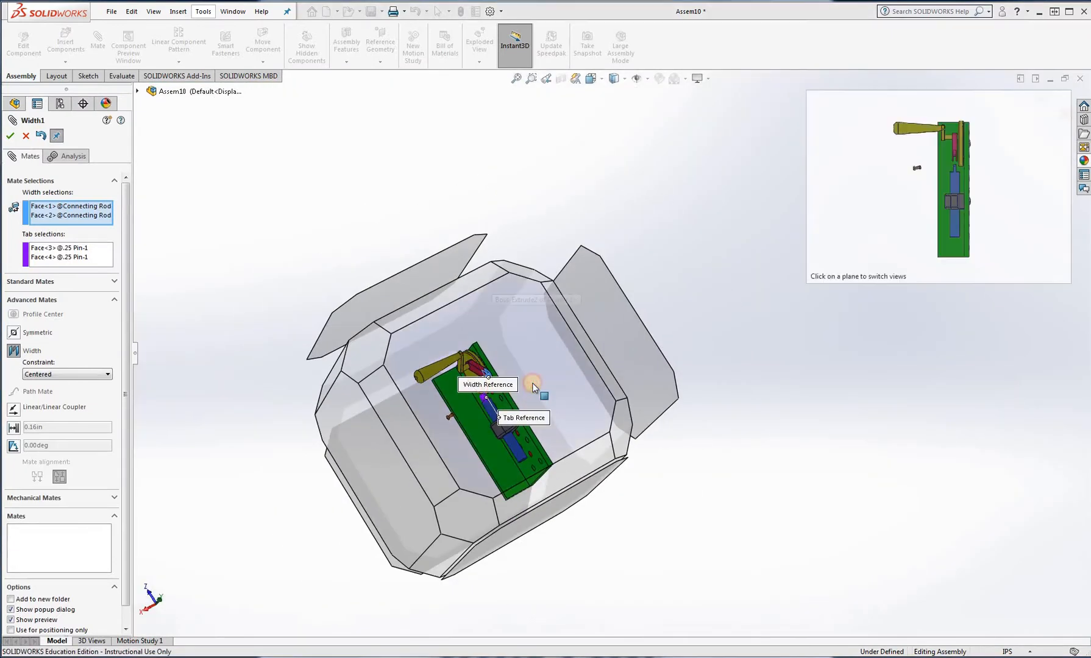
{"action": "left_click", "coordinate": [532, 383]}
{"action": "scroll", "coordinate": [554, 200], "scroll_direction": "down", "scroll_amount": 5}
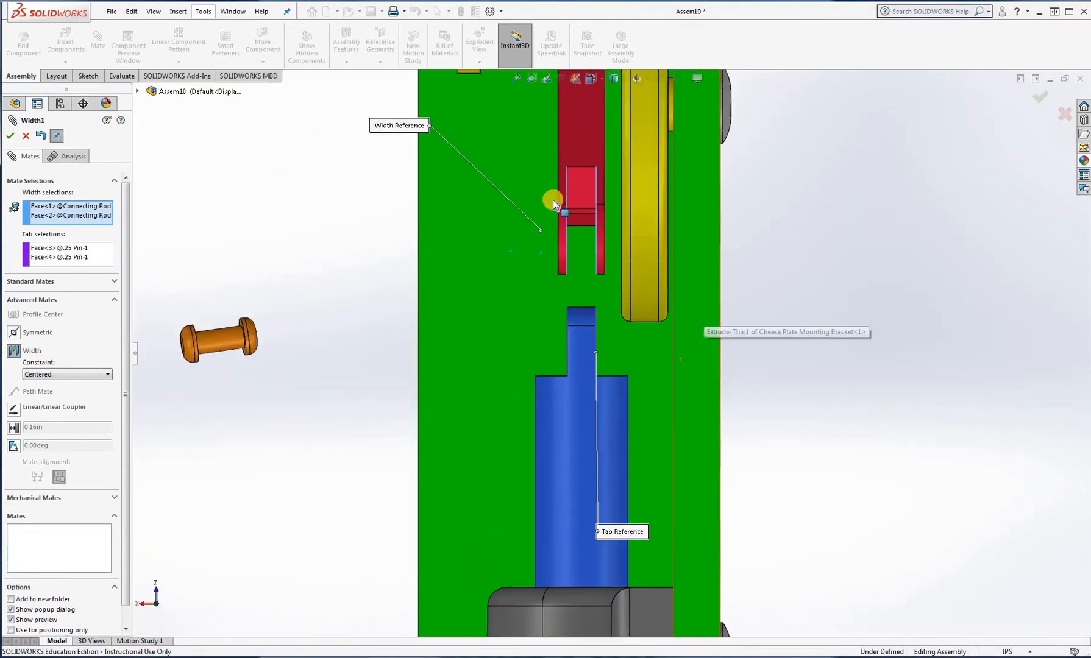
{"action": "scroll", "coordinate": [553, 201], "scroll_direction": "down", "scroll_amount": 3}
{"action": "left_click_drag", "start_coordinate": [547, 134], "coordinate": [602, 324]}
{"action": "scroll", "coordinate": [604, 325], "scroll_direction": "down", "scroll_amount": 8}
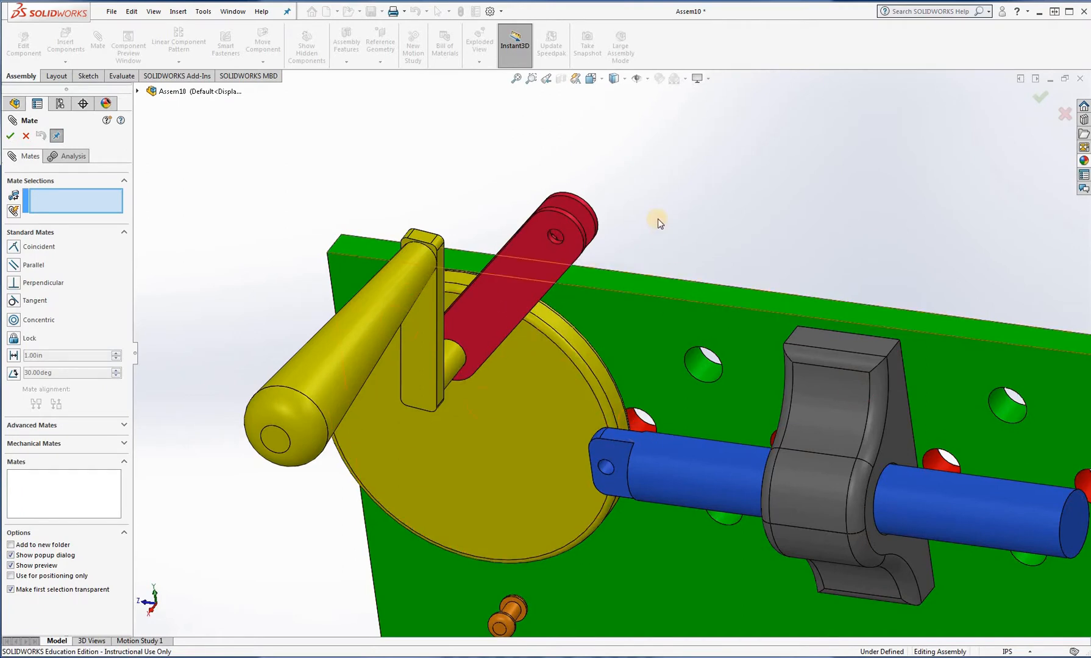
- Mate the cross hole in the .25 Pin's tab concentric with the hole in the connecting rod's slotted end
{"action": "left_click", "coordinate": [11, 137]}
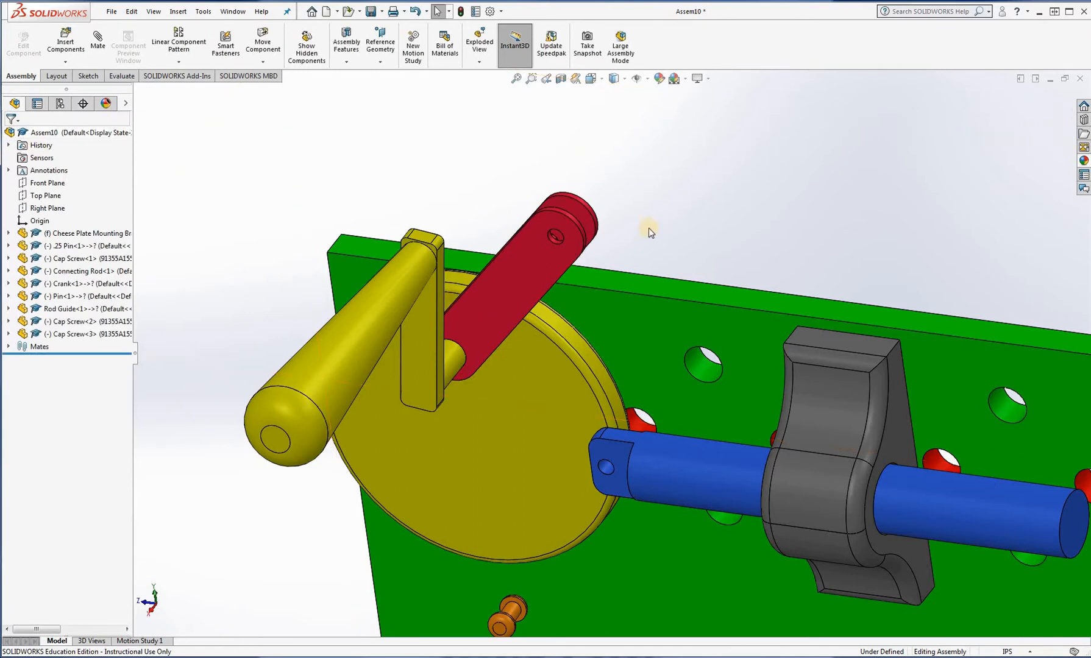
{"action": "left_click", "coordinate": [607, 472]}
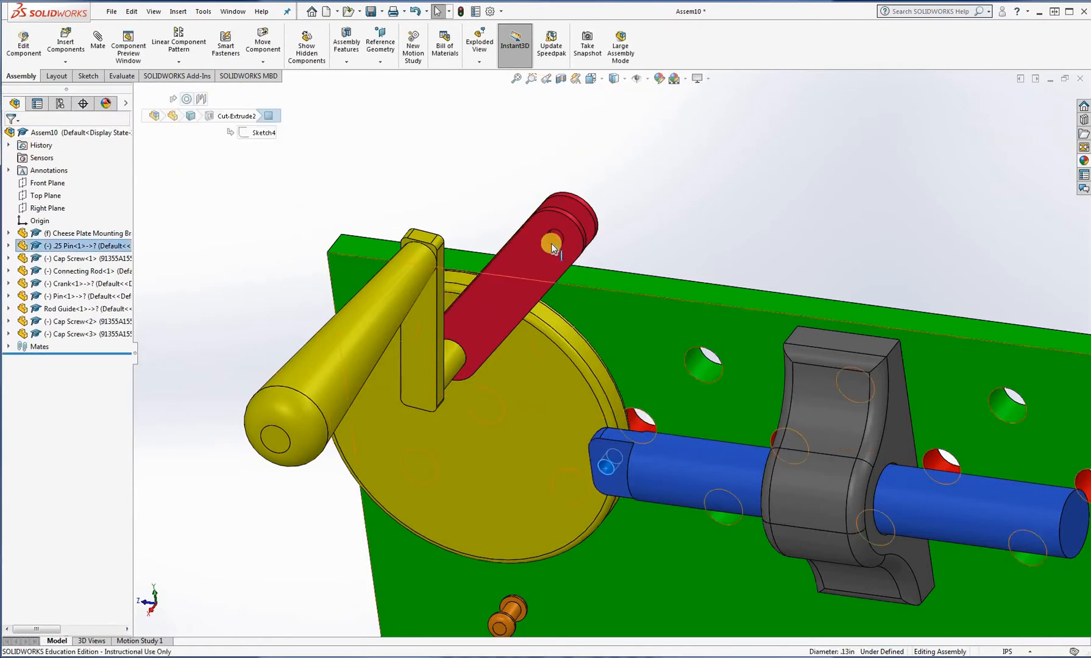
{"action": "scroll", "coordinate": [569, 263], "scroll_direction": "down", "scroll_amount": 4}
{"action": "left_click", "coordinate": [569, 258], "text": "ctrl"}
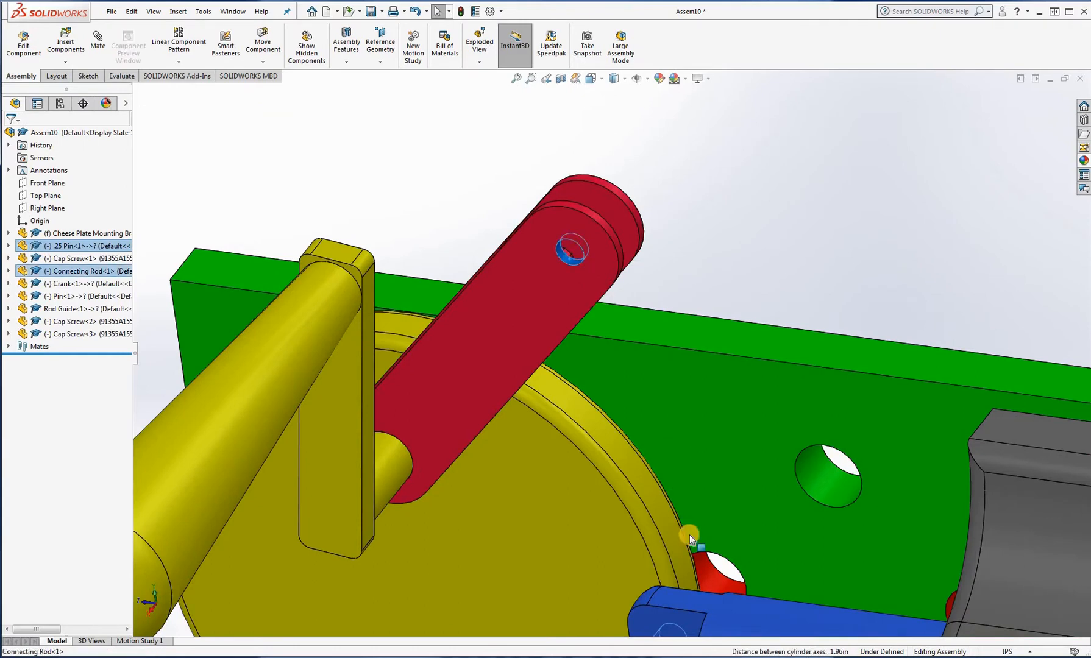
{"action": "middle_click_drag", "start_coordinate": [701, 524], "coordinate": [658, 459], "text": "ctrl"}
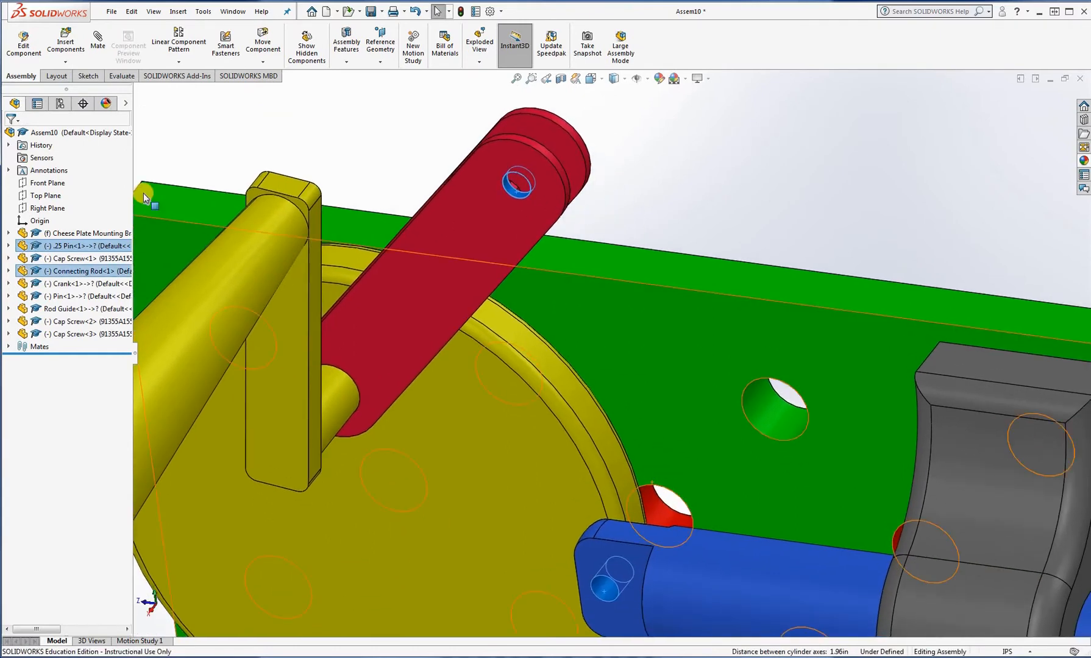
{"action": "left_click", "coordinate": [98, 44]}
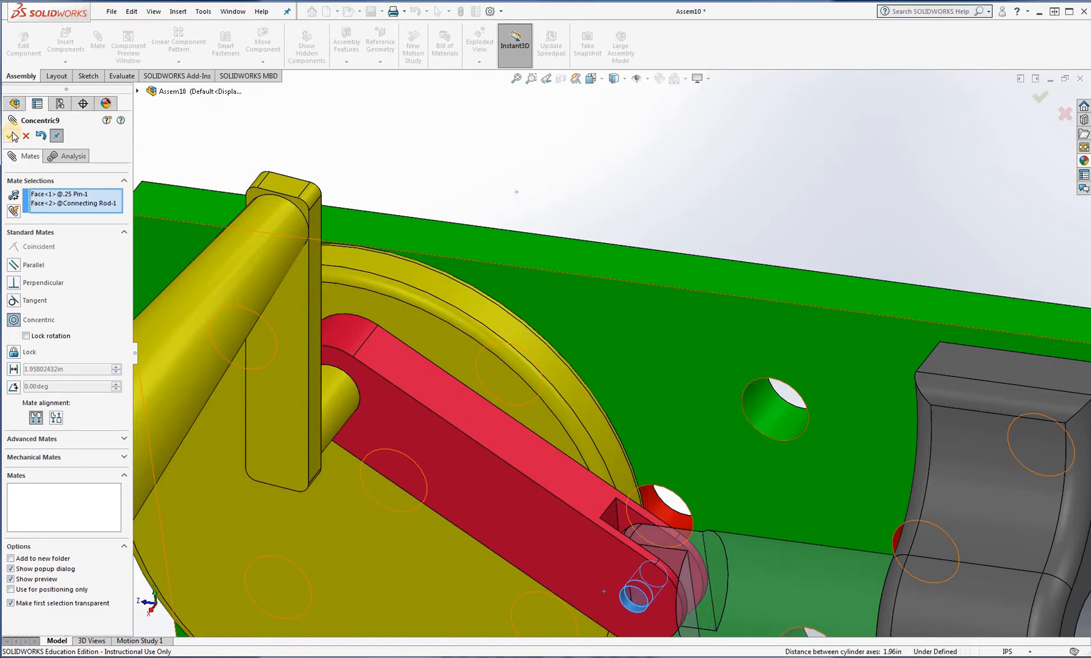
{"action": "scroll", "coordinate": [532, 386], "scroll_direction": "up", "scroll_amount": 5}
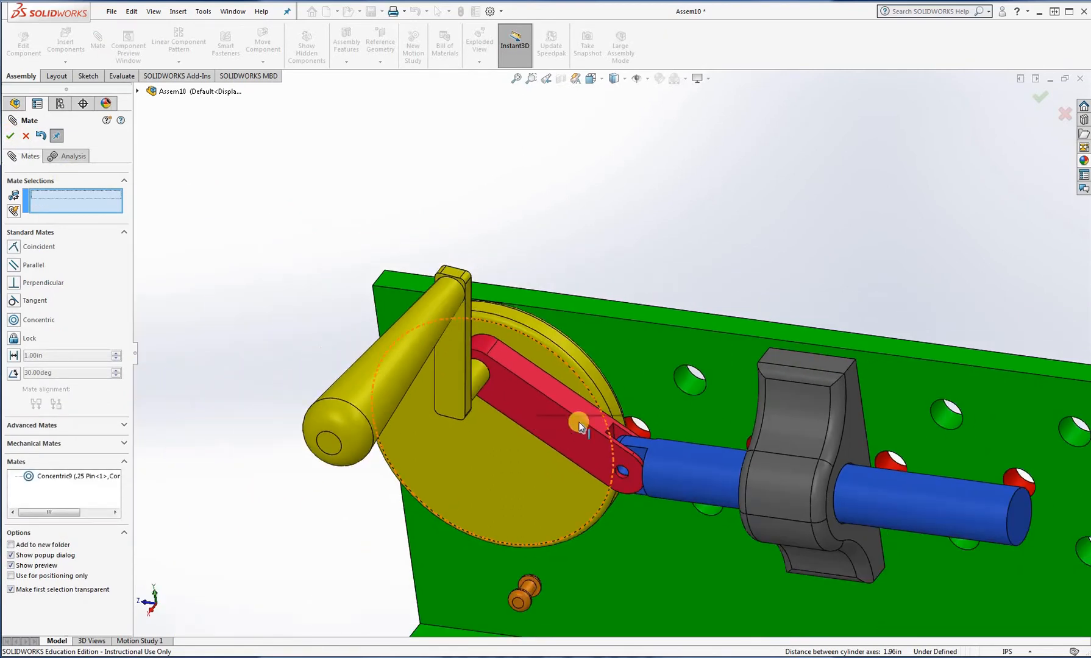
- Mate the remaining Pin's cylindrical shaft concentric with the cross hole in the .25 Pin's tab
{"action": "scroll", "coordinate": [595, 539], "scroll_direction": "down", "scroll_amount": 3}
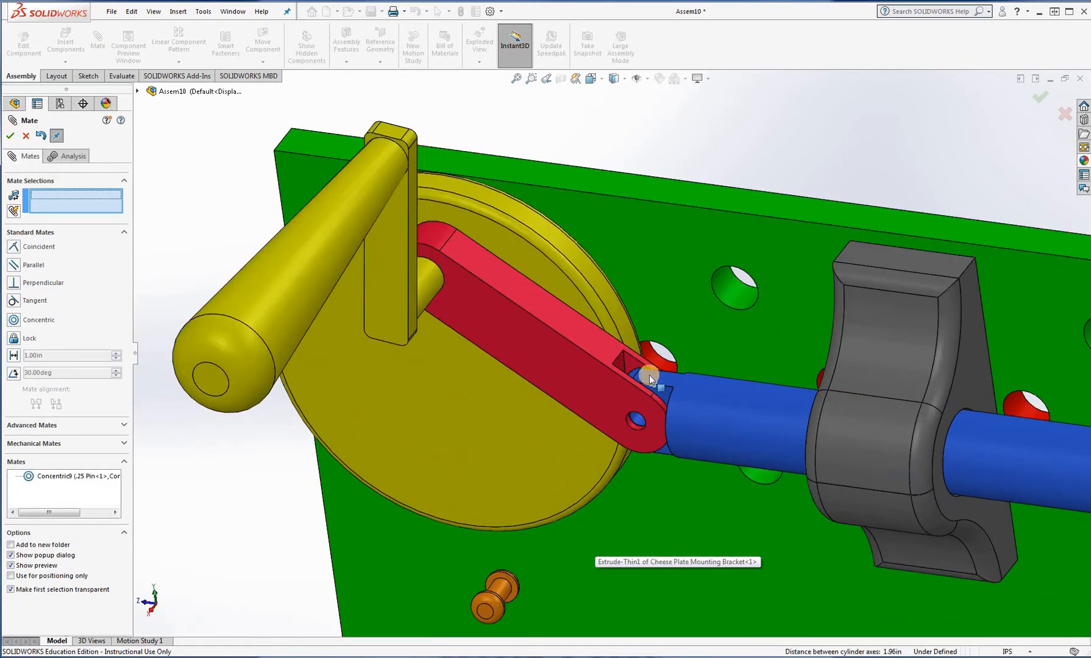
{"action": "scroll", "coordinate": [651, 365], "scroll_direction": "down", "scroll_amount": 2}
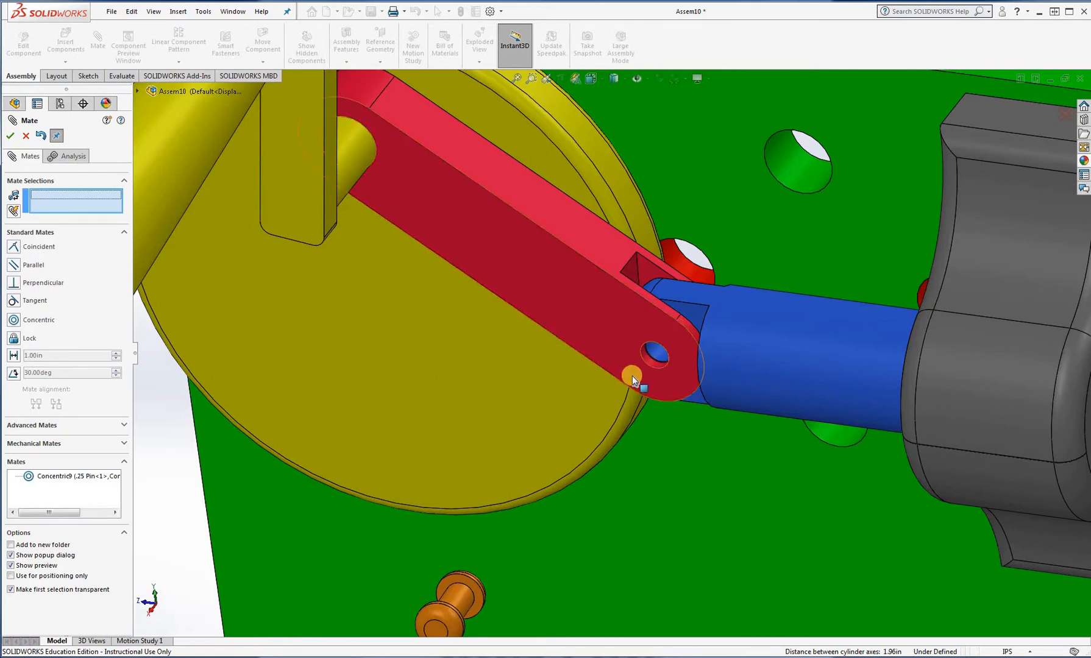
{"action": "left_click", "coordinate": [657, 353]}
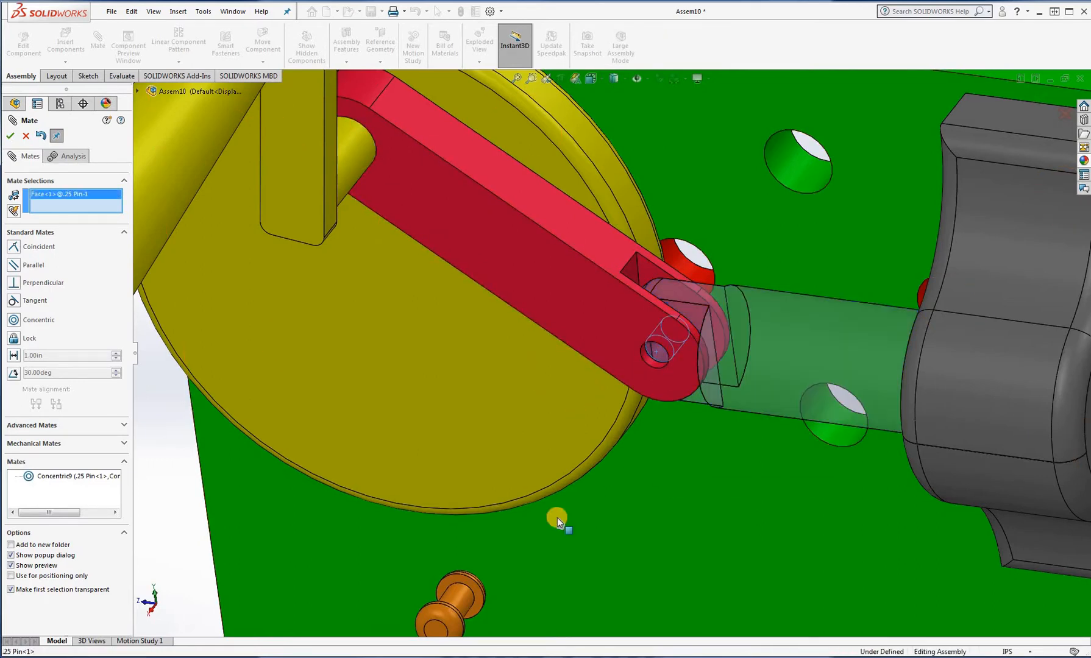
{"action": "left_click", "coordinate": [460, 592]}
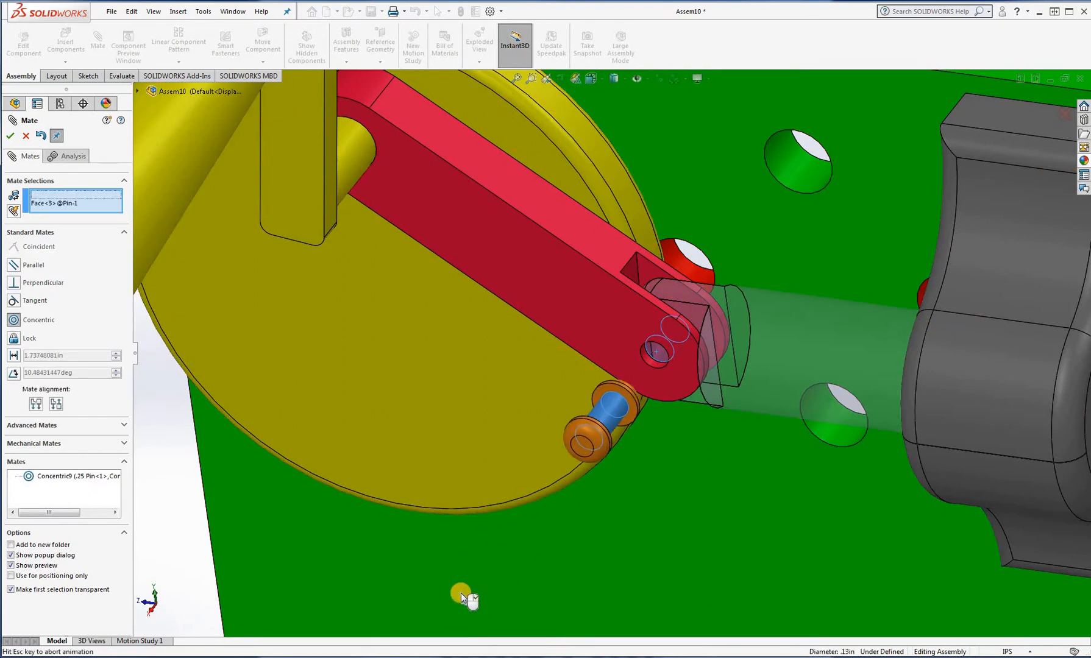
{"action": "left_click", "coordinate": [12, 137]}
- Pull the remaining Pin along its axis away from the connecting rod, and finish mating
{"action": "middle_click_drag", "start_coordinate": [360, 324], "coordinate": [625, 420]}
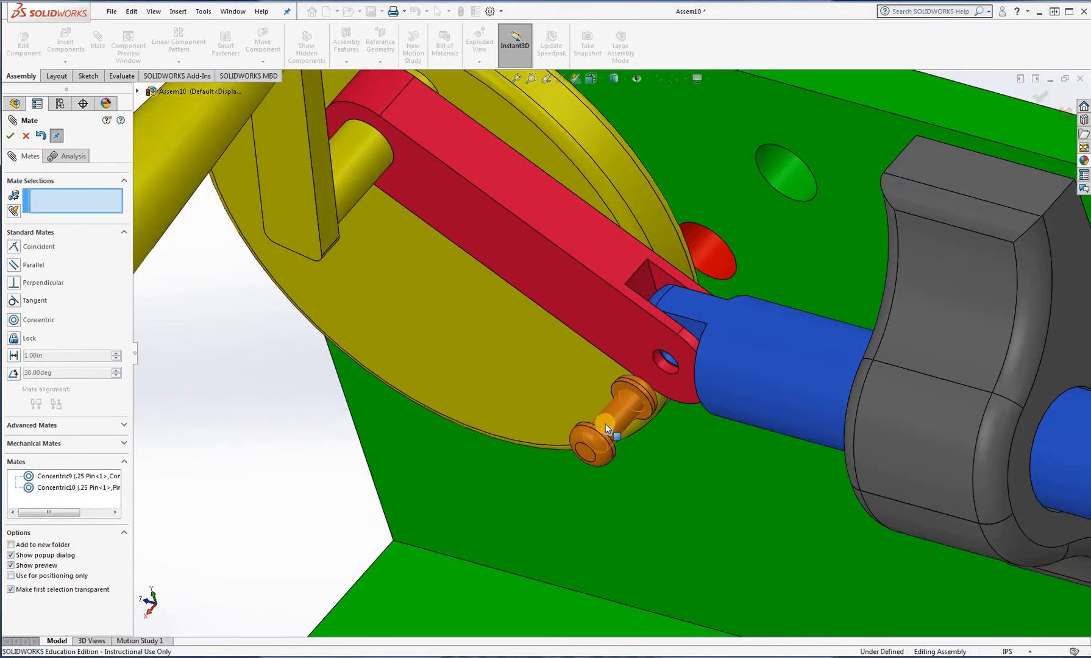
{"action": "left_click_drag", "start_coordinate": [605, 423], "coordinate": [518, 517]}
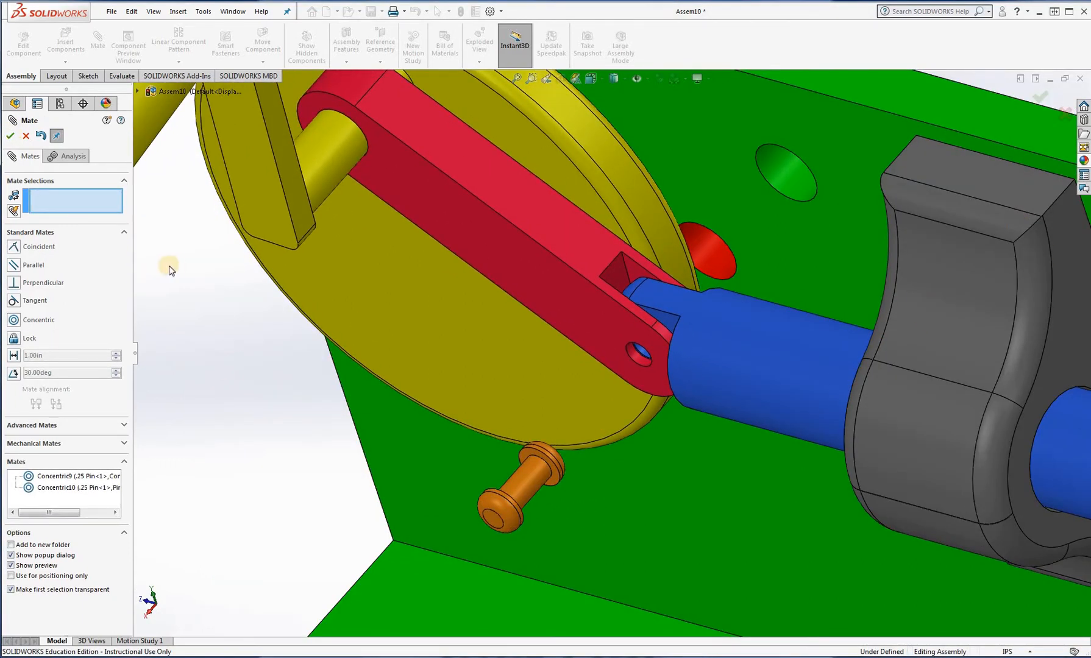
{"action": "left_click", "coordinate": [11, 137]}
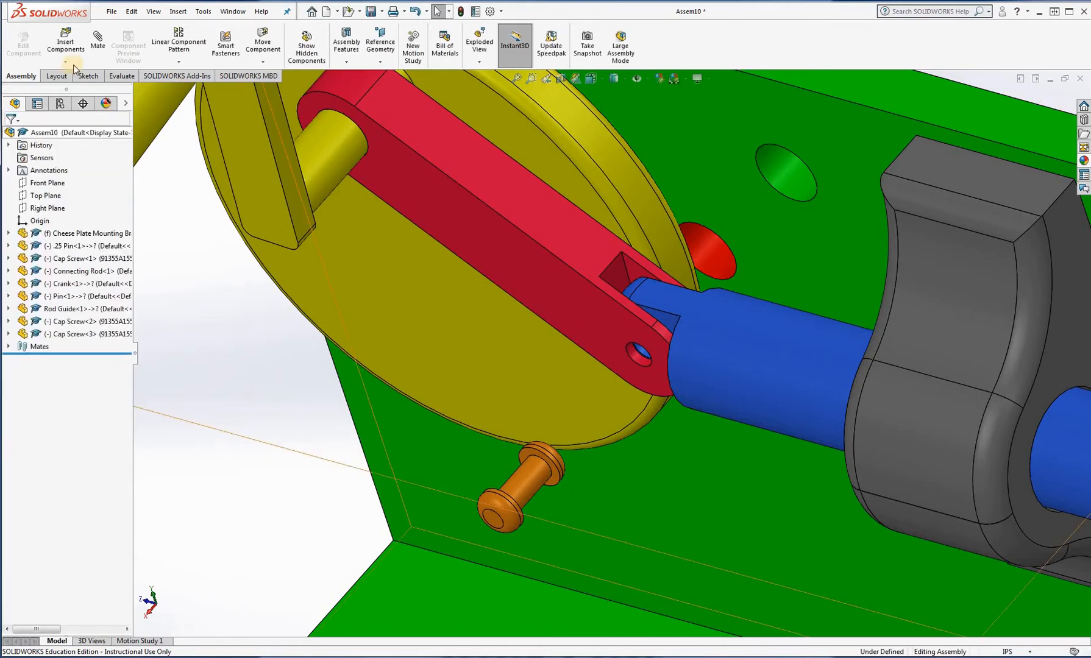
- Add a centered width mate between the Pin's two inner head faces and the connecting rod's two outer side faces
{"action": "middle_click_drag", "start_coordinate": [591, 330], "coordinate": [617, 289]}
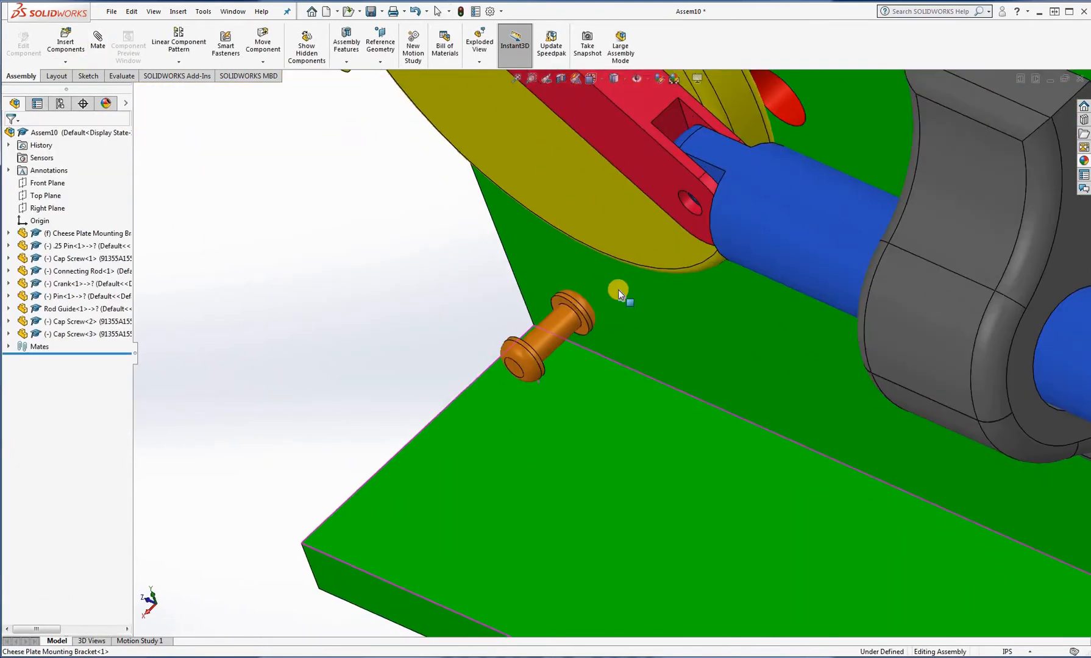
{"action": "middle_click_drag", "start_coordinate": [603, 385], "coordinate": [658, 296]}
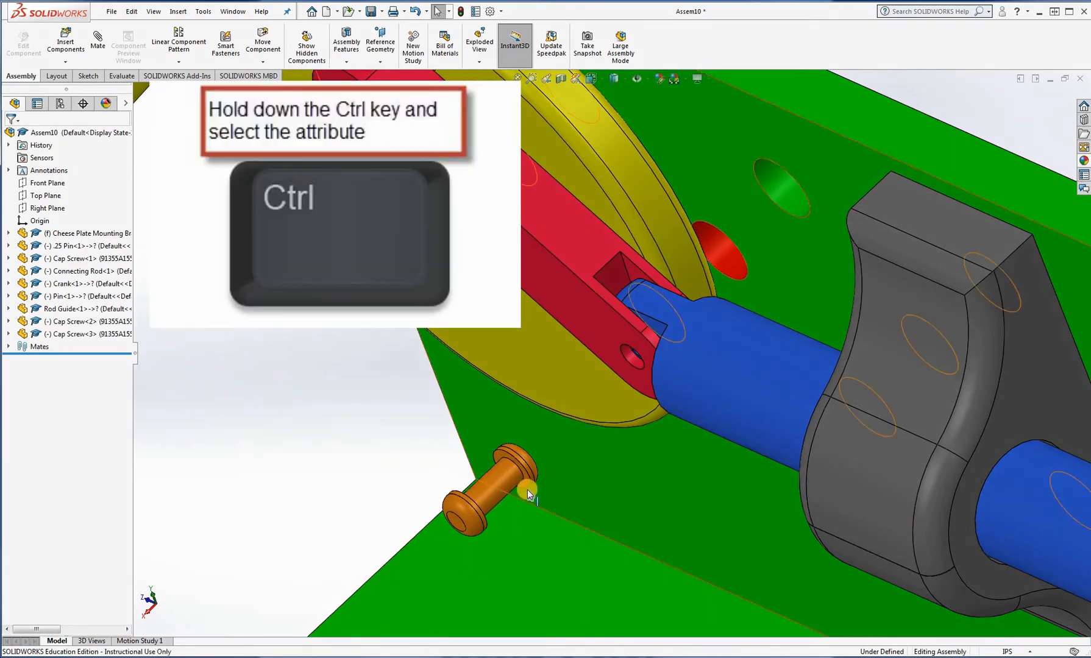
{"action": "scroll", "coordinate": [524, 483], "scroll_direction": "down", "scroll_amount": 2}
{"action": "left_click", "coordinate": [539, 461]}
{"action": "scroll", "coordinate": [603, 224], "scroll_direction": "up", "scroll_amount": 2}
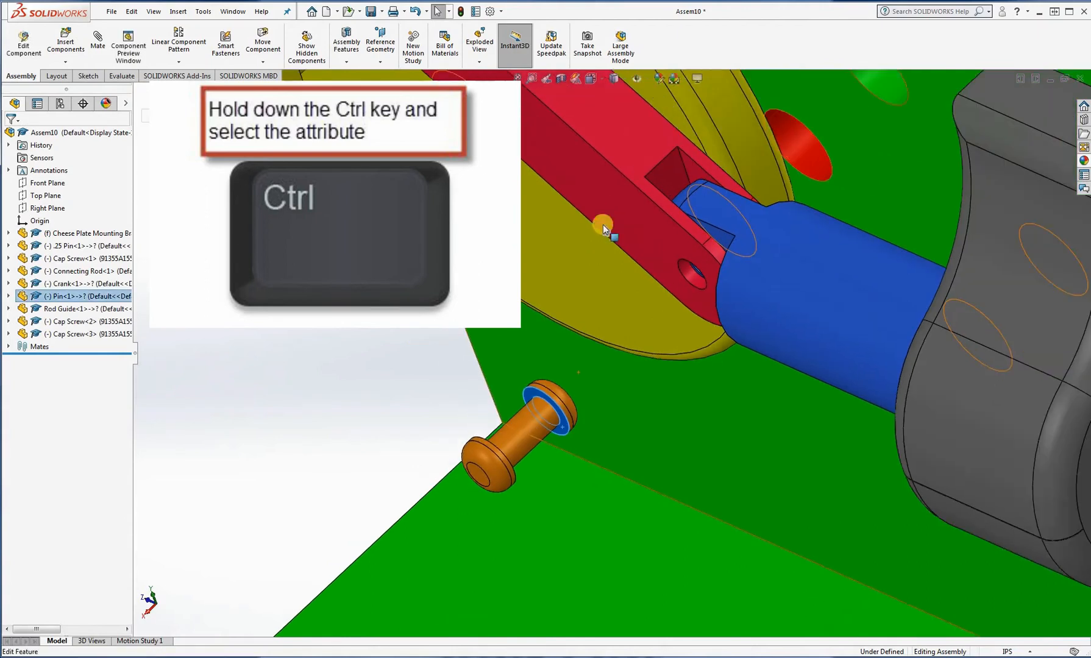
{"action": "left_click", "coordinate": [681, 259], "text": "ctrl"}
{"action": "middle_click_drag", "start_coordinate": [681, 259], "coordinate": [813, 244]}
{"action": "scroll", "coordinate": [506, 400], "scroll_direction": "down", "scroll_amount": 2}
{"action": "left_click", "coordinate": [539, 379], "text": "ctrl"}
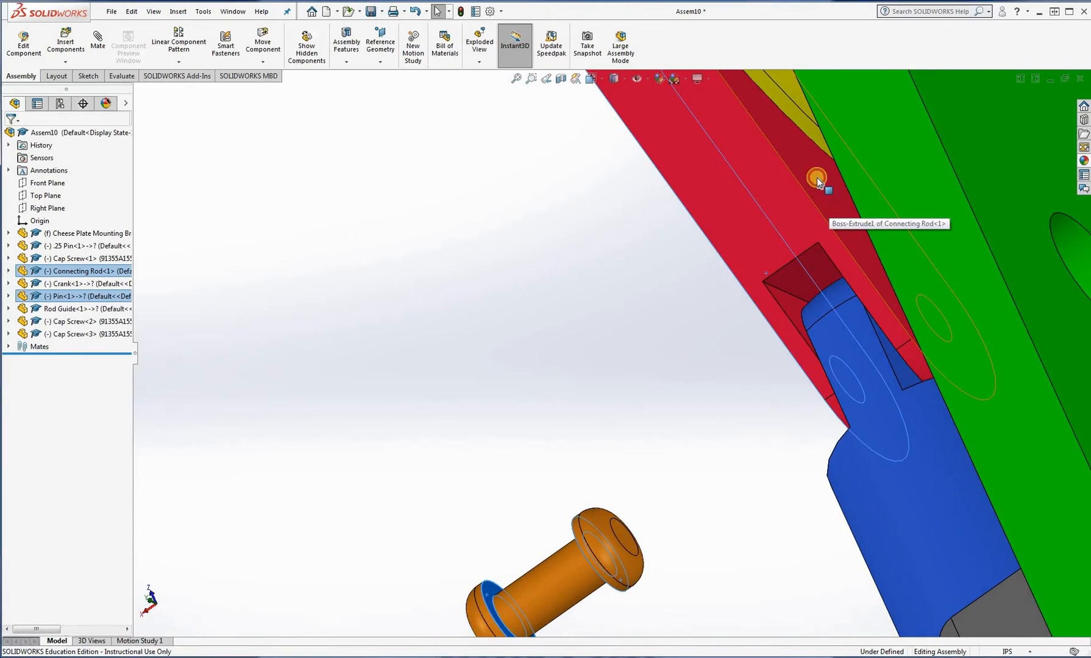
{"action": "middle_click_drag", "start_coordinate": [689, 446], "coordinate": [672, 464]}
{"action": "scroll", "coordinate": [653, 494], "scroll_direction": "up", "scroll_amount": 2}
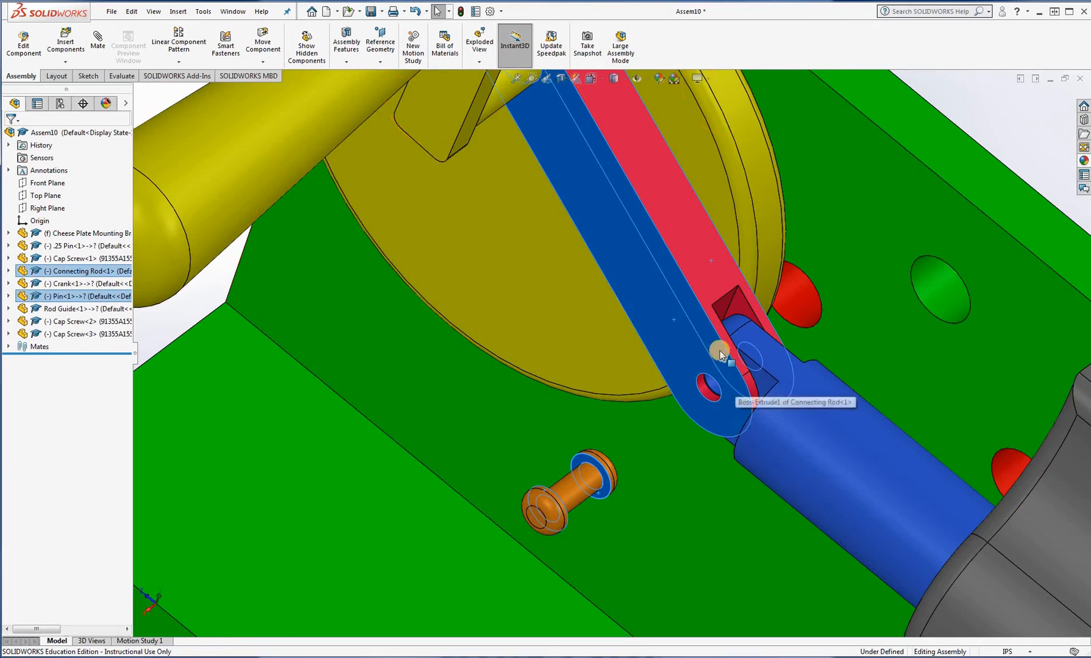
{"action": "left_click", "coordinate": [101, 52]}
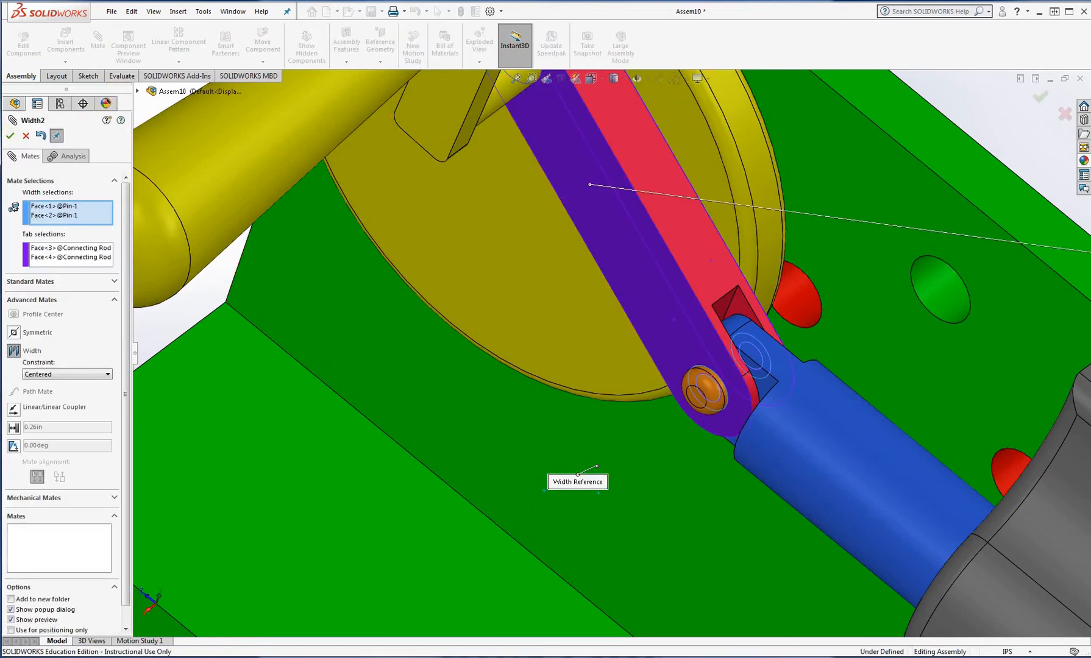
{"action": "left_click", "coordinate": [11, 136]}
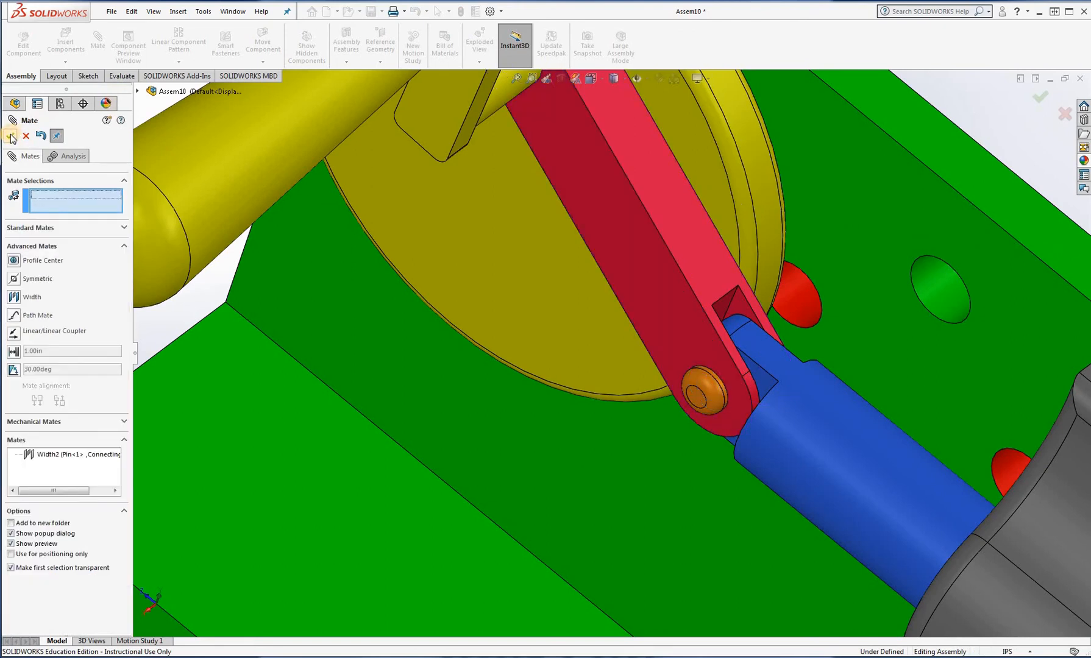
{"action": "left_click", "coordinate": [11, 137]}
- Inspect from directly above how the Pin's heads sit against both sides of the connecting rod joint
{"action": "middle_click_drag", "start_coordinate": [611, 351], "coordinate": [607, 357]}
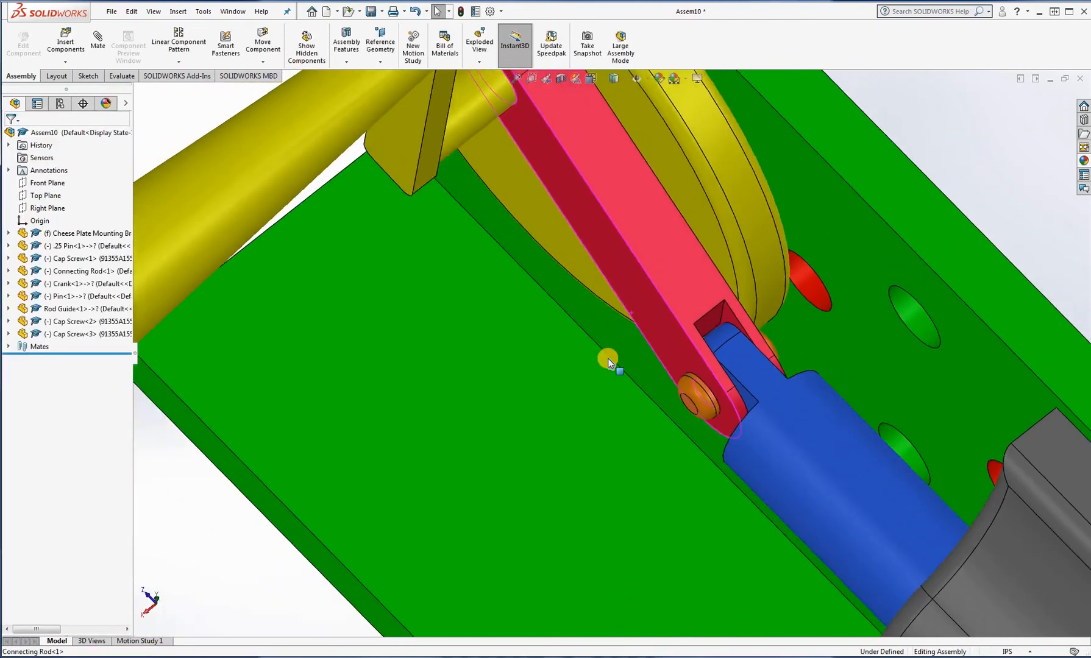
{"action": "key", "text": "f"}
{"action": "key", "text": "space"}
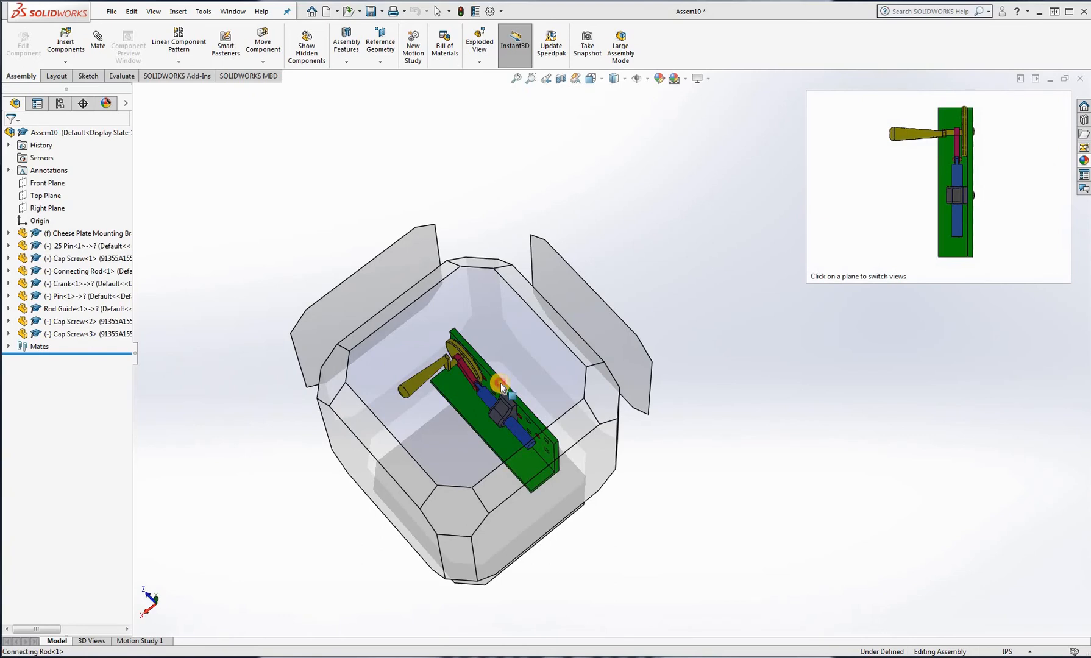
{"action": "left_click", "coordinate": [500, 383]}
{"action": "scroll", "coordinate": [707, 235], "scroll_direction": "down", "scroll_amount": 2}
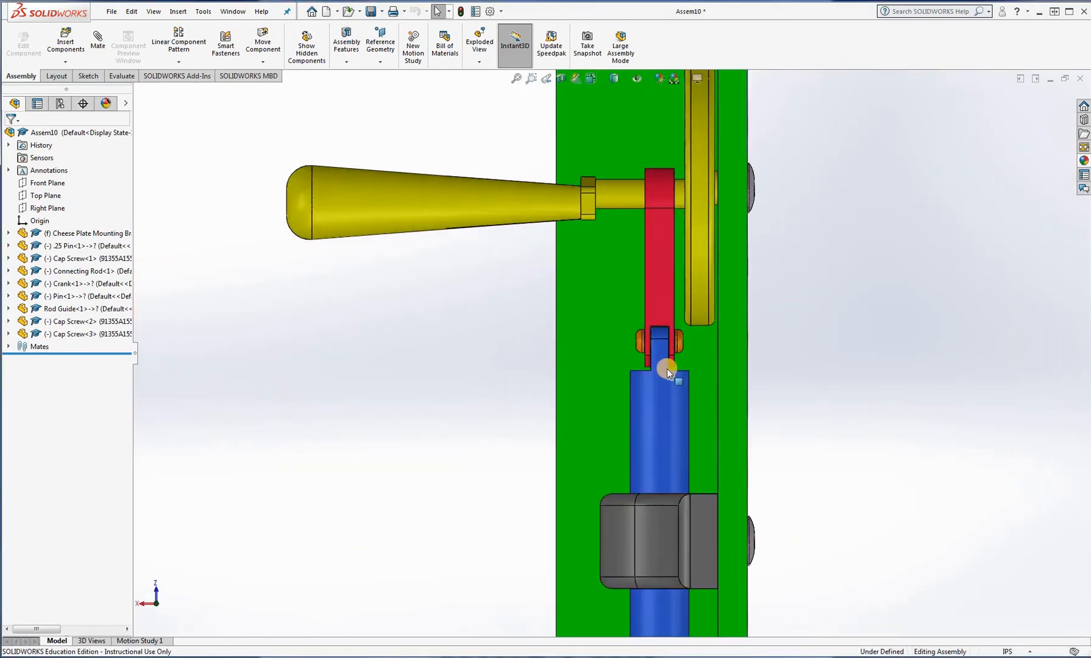
{"action": "scroll", "coordinate": [667, 369], "scroll_direction": "down", "scroll_amount": 6}
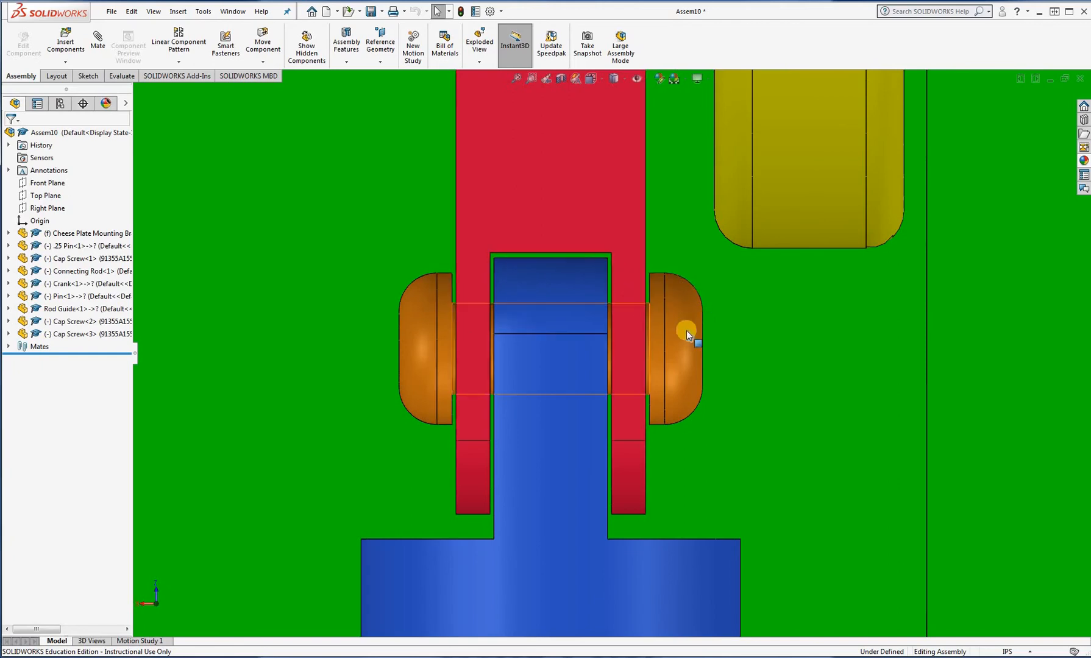
- Show the whole assembly isometrically and turn the crank by its handle to test the linkage's motion
{"action": "key", "text": "ctrl+7"}
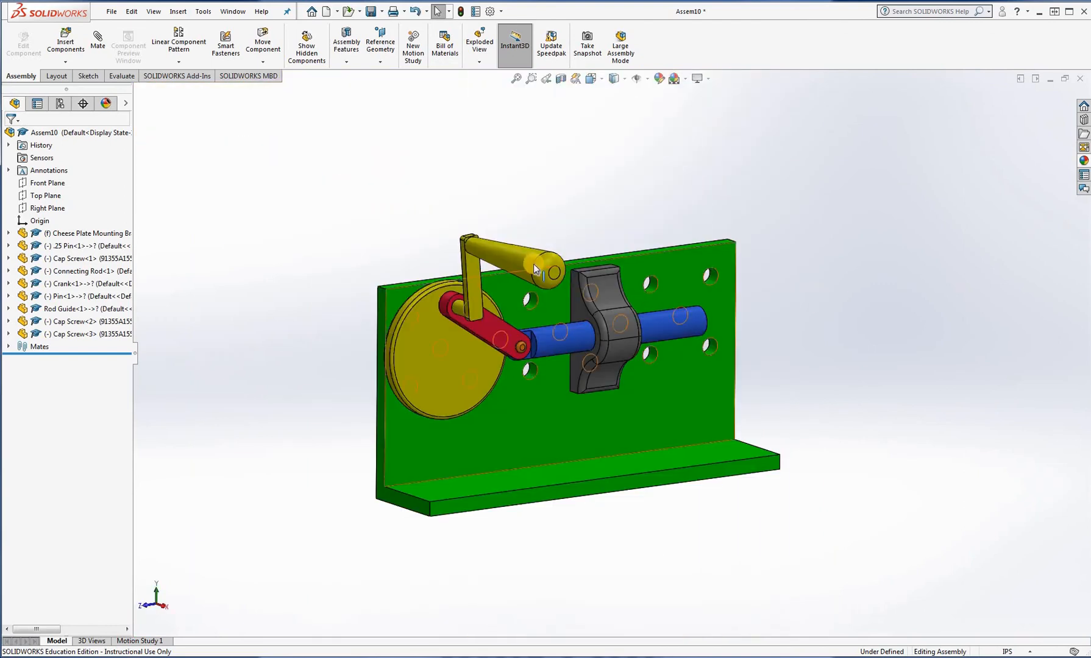
{"action": "left_click_drag", "start_coordinate": [533, 262], "coordinate": [903, 276]}
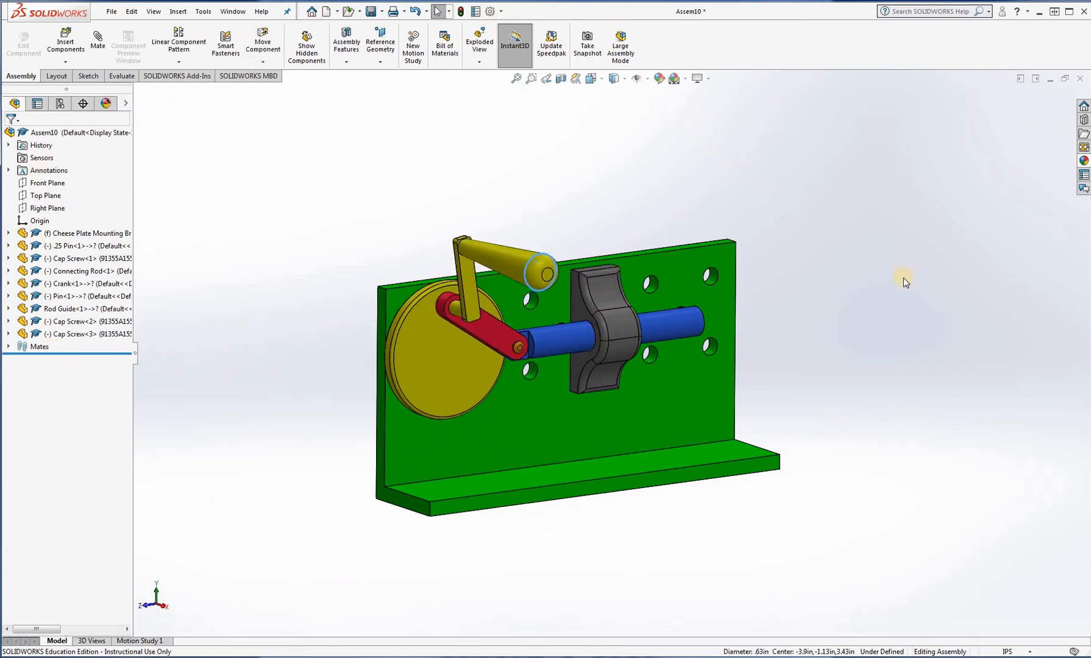